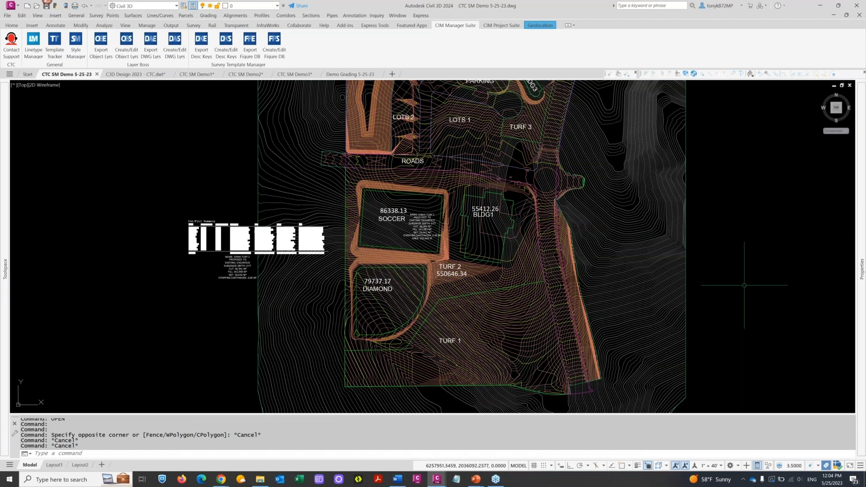
scroll(707, 260, "down", 2)
middle_click_drag(707, 260, 670, 283)
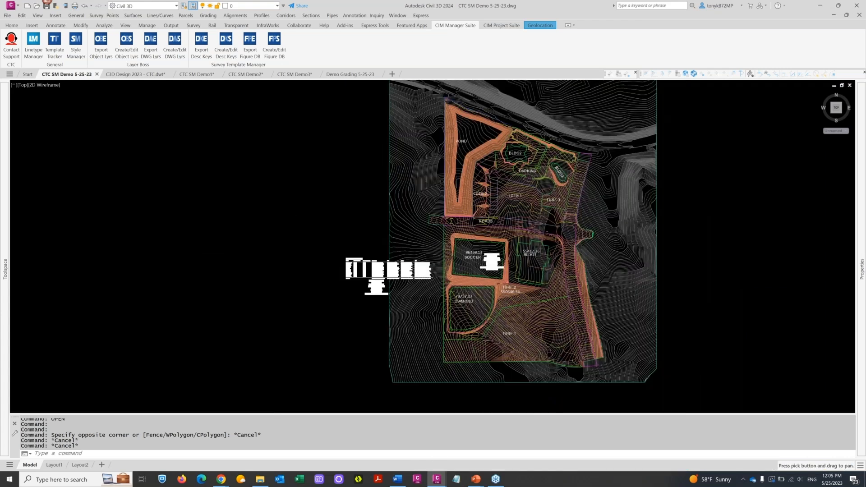
scroll(657, 252, "up", 4)
scroll(657, 252, "down", 4)
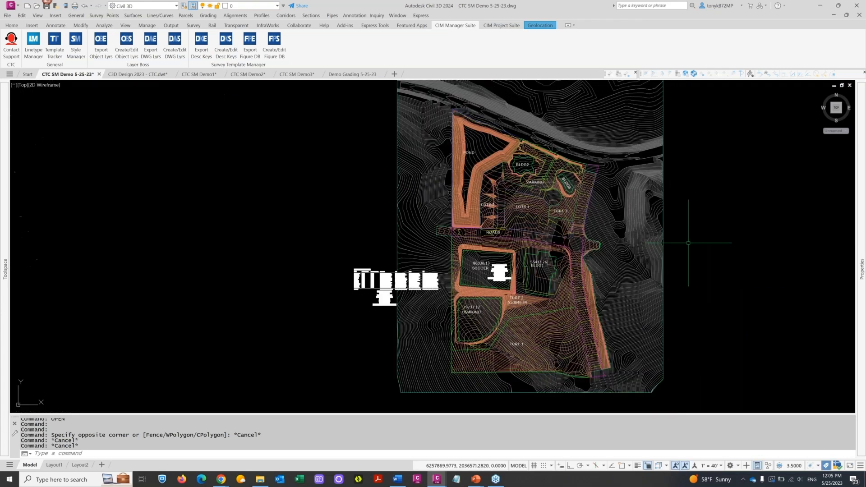
middle_click_drag(673, 248, 638, 258)
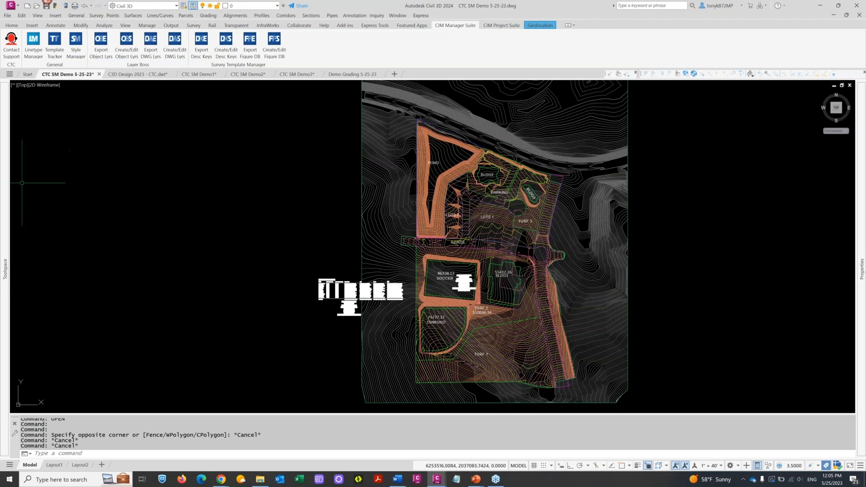
Expand the General collection with its Multipurpose Styles and Label Styles, plus the Point collection, in the drawing's settings
mouse_move(5, 153)
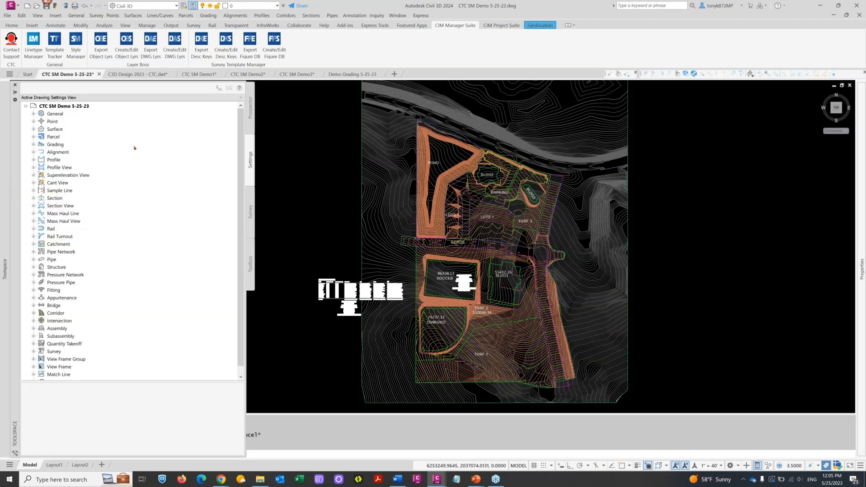
left_click(33, 114)
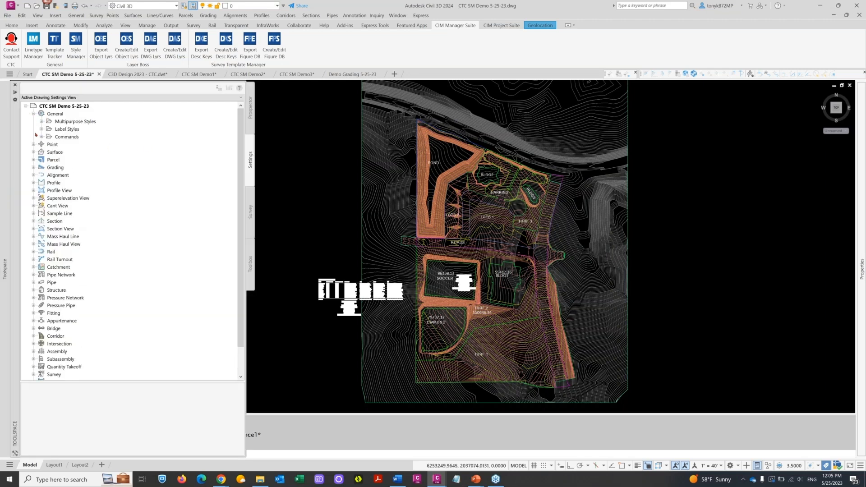
left_click(41, 130)
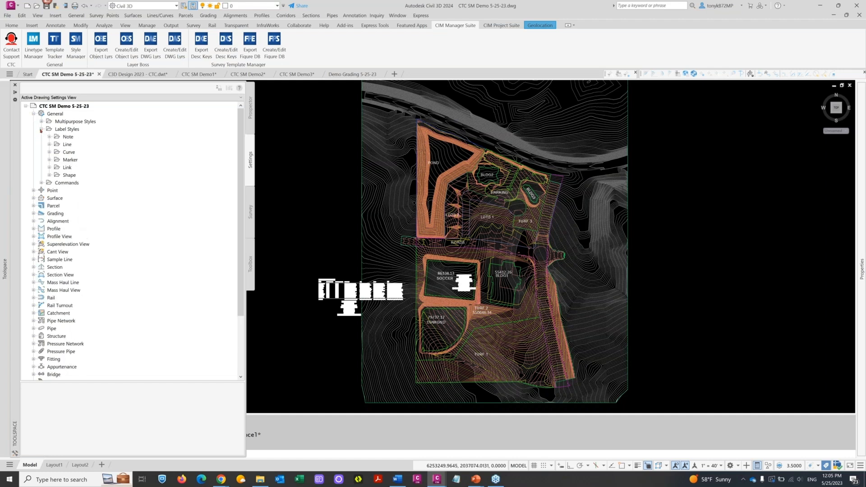
left_click(41, 122)
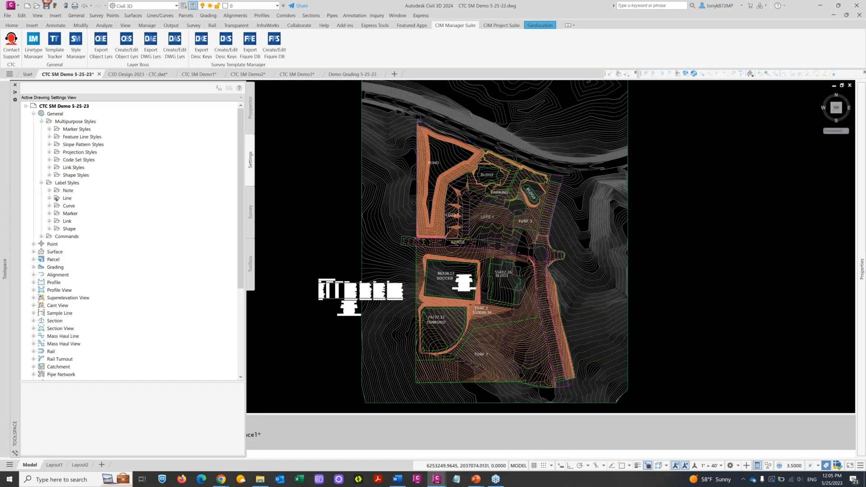
left_click(34, 244)
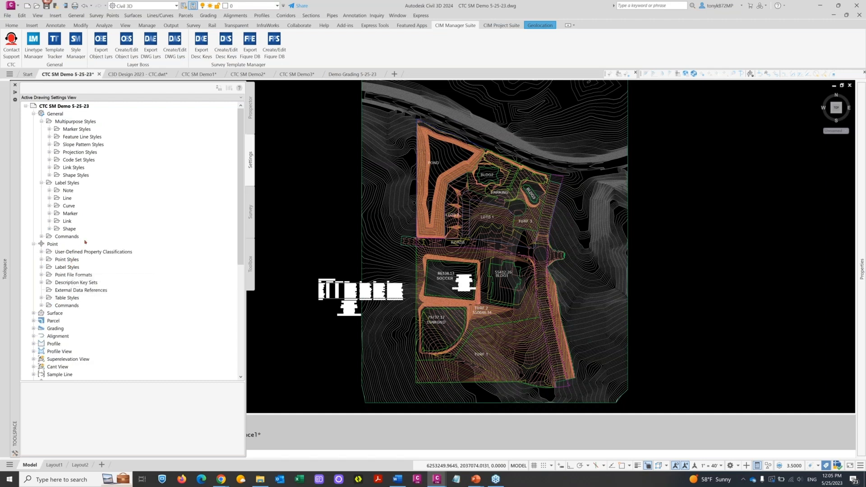
Look through the link styles and feature line styles under Multipurpose Styles, and collapse the General collection
left_click(69, 168)
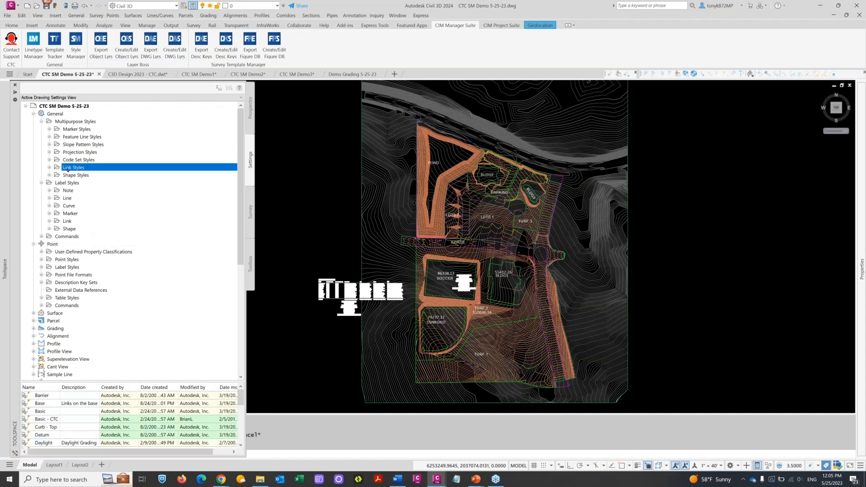
left_click(57, 137)
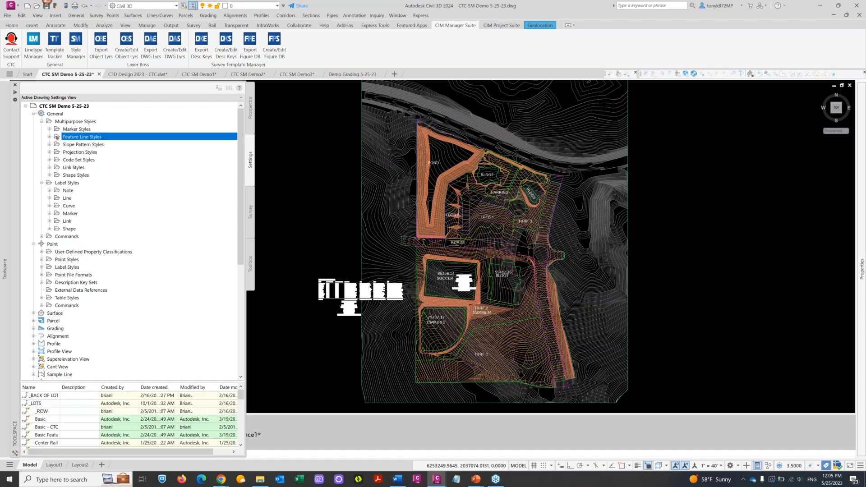
left_click(49, 137)
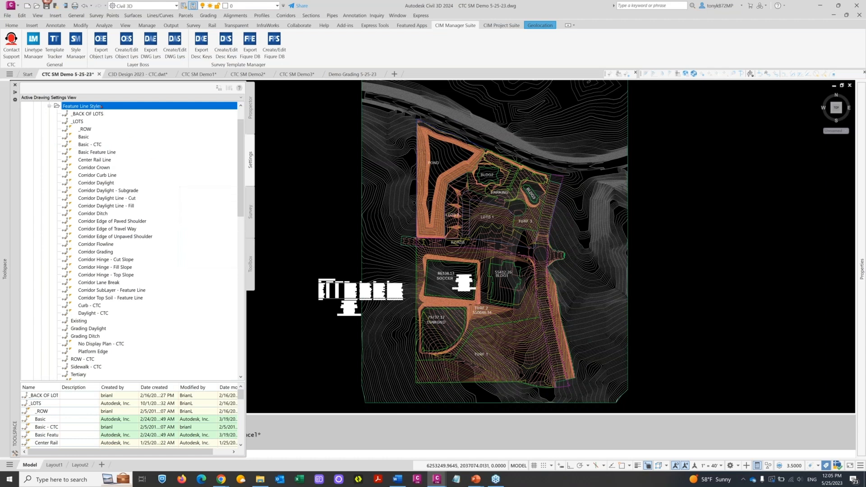
scroll(143, 158, "up", 2)
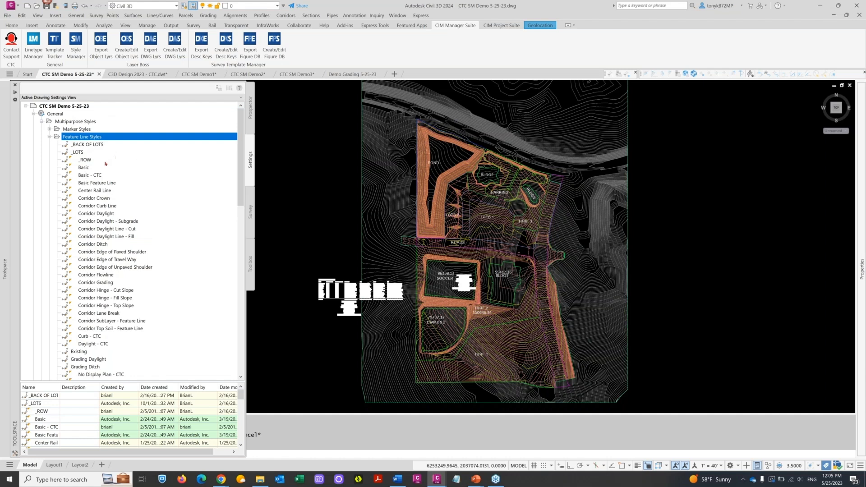
left_click(49, 137)
left_click(41, 122)
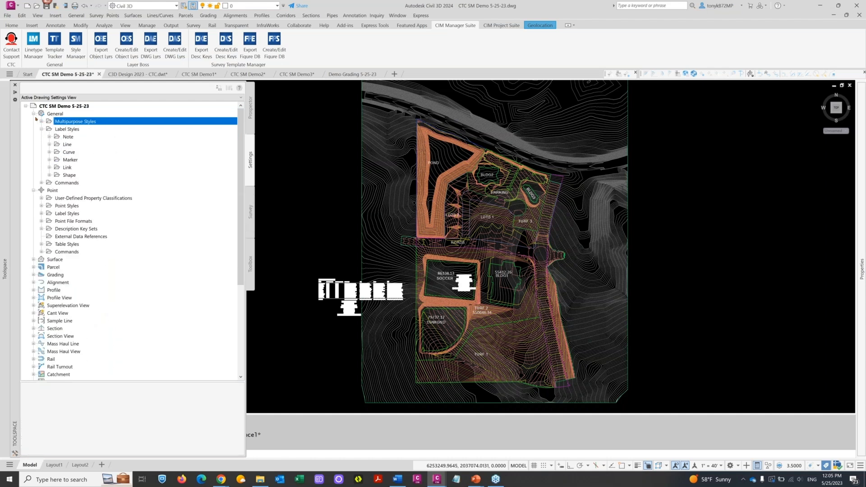
left_click(34, 114)
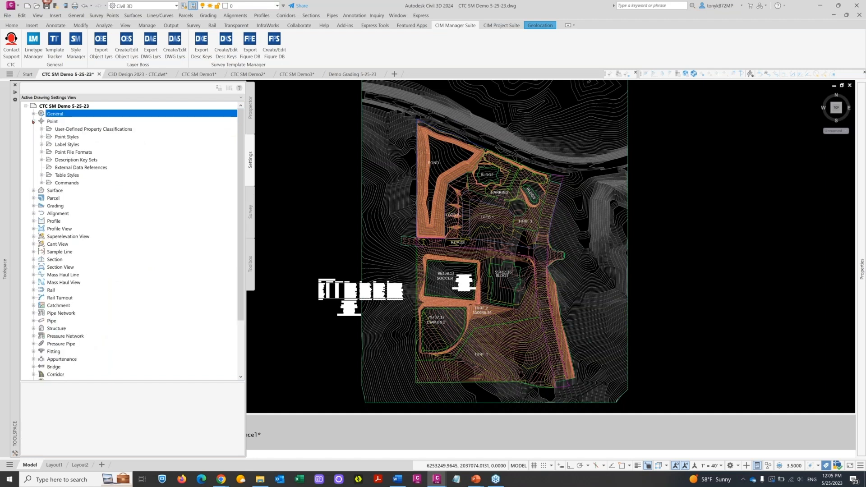
Expand the Point label styles and open the Description Only style for editing
left_click(33, 121)
left_click(33, 122)
left_click(41, 144)
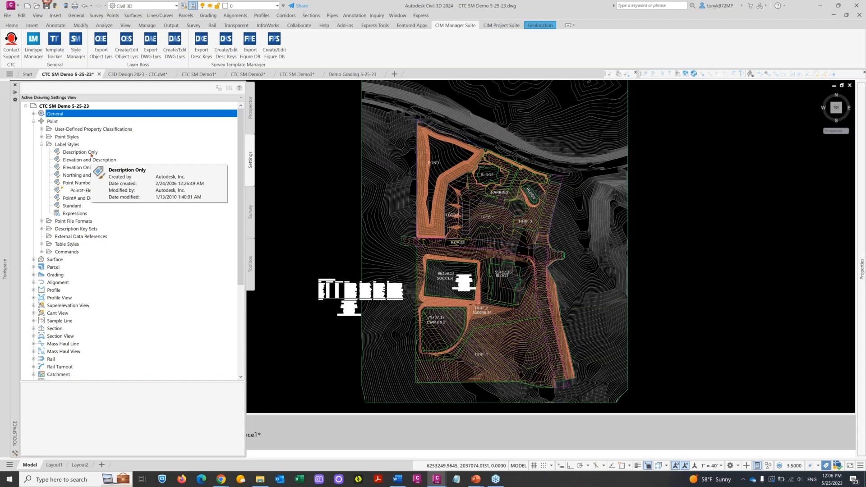
left_click(91, 153)
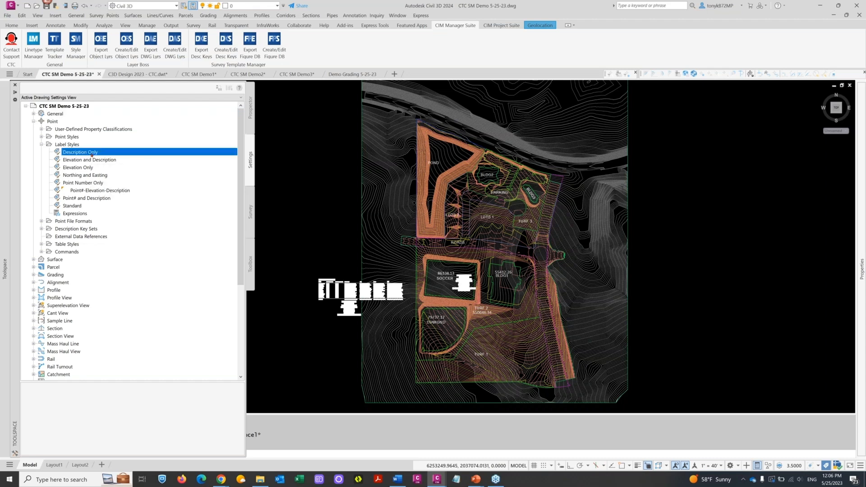
right_click(92, 155)
left_click(116, 158)
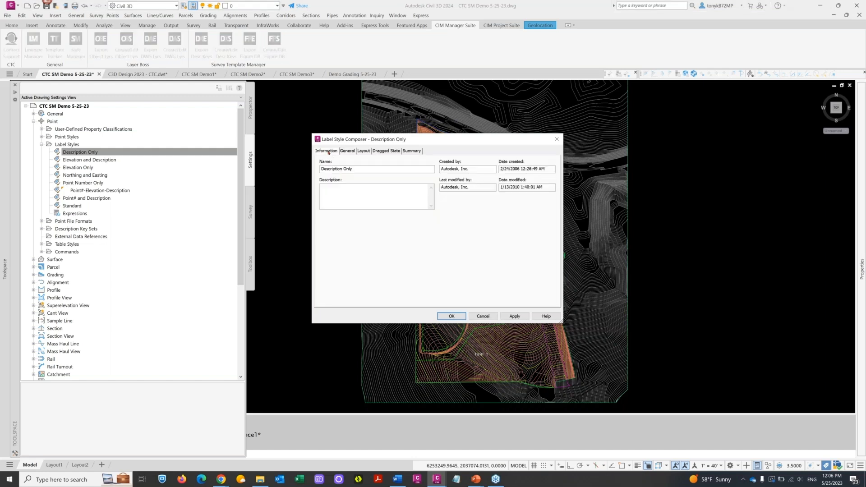
Review the general properties and available text styles of the Description Only label style, keep its text style, and close the composer
left_click(348, 152)
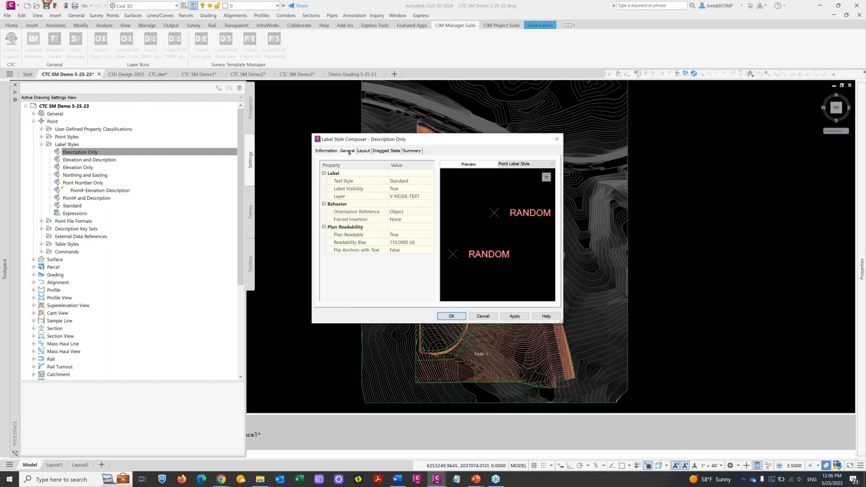
left_click(414, 181)
left_click(431, 181)
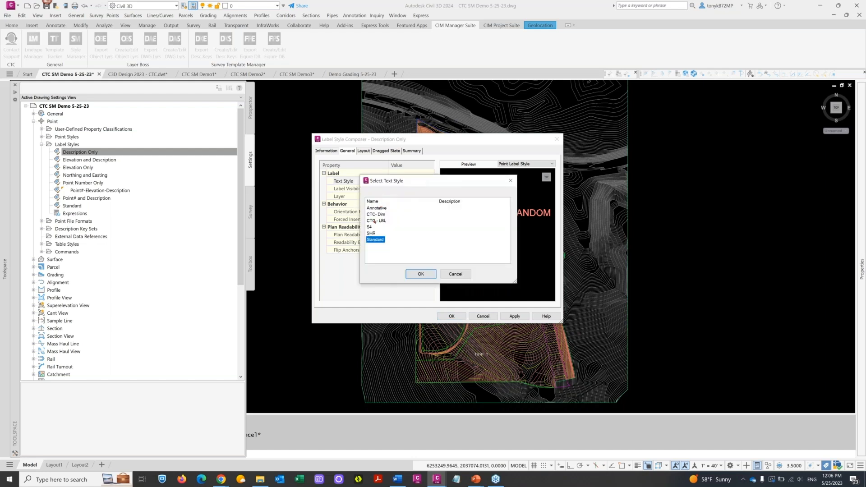
left_click(452, 274)
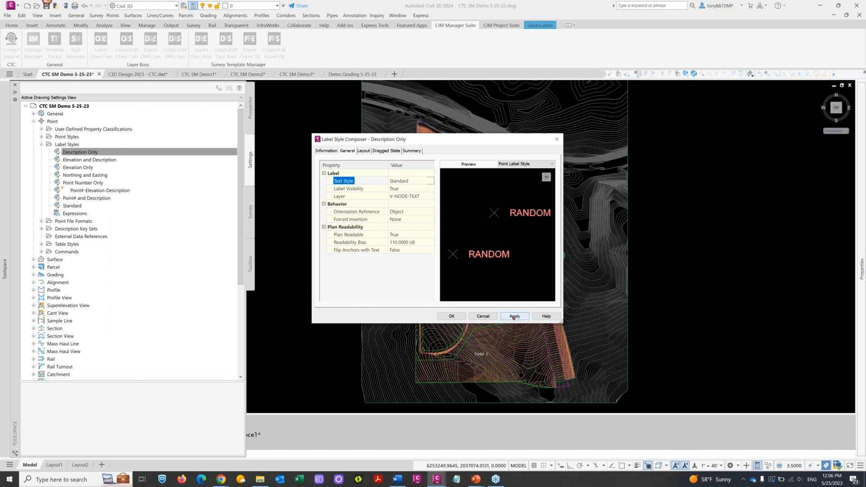
left_click(451, 316)
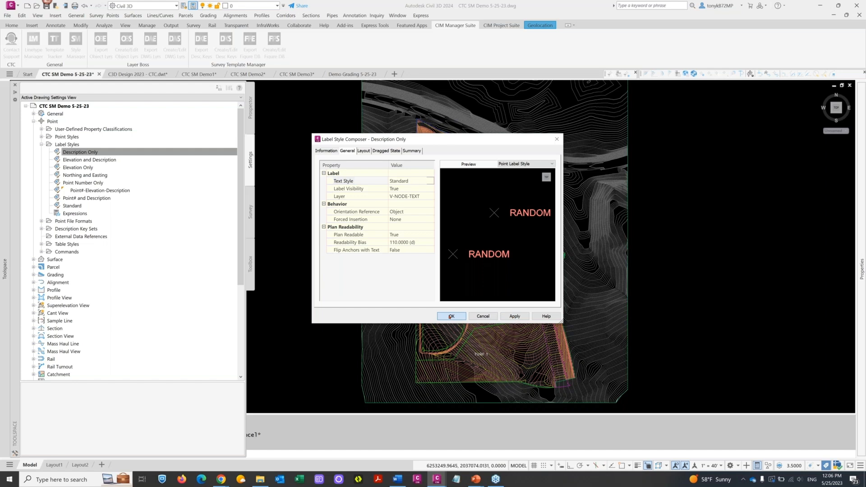
Inspect the Text Style default and its choices in the Point label style defaults, and close them without changes
right_click(77, 144)
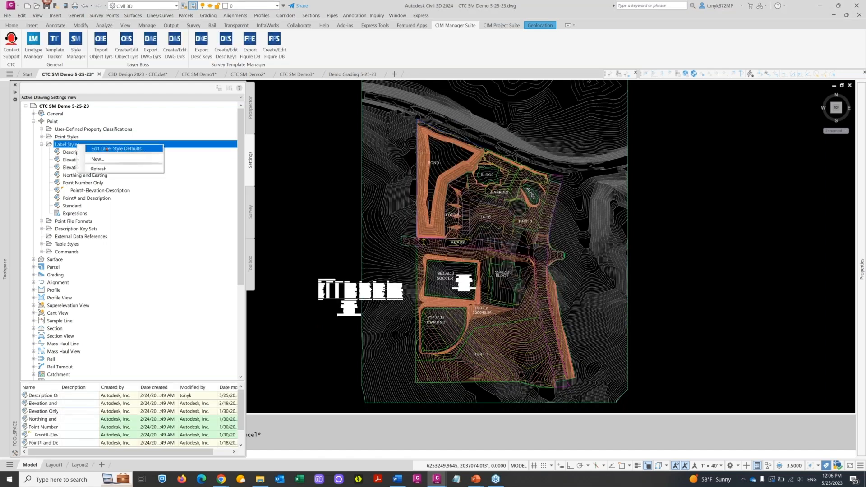
left_click(106, 149)
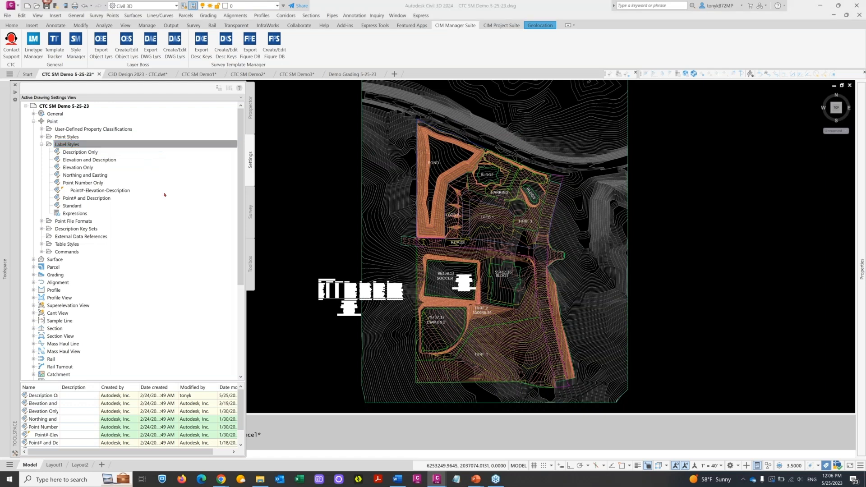
left_click(317, 178)
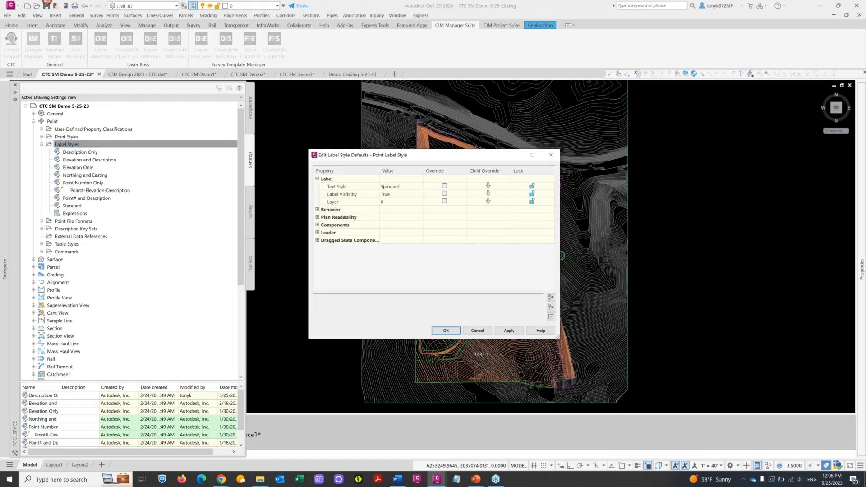
left_click(414, 187)
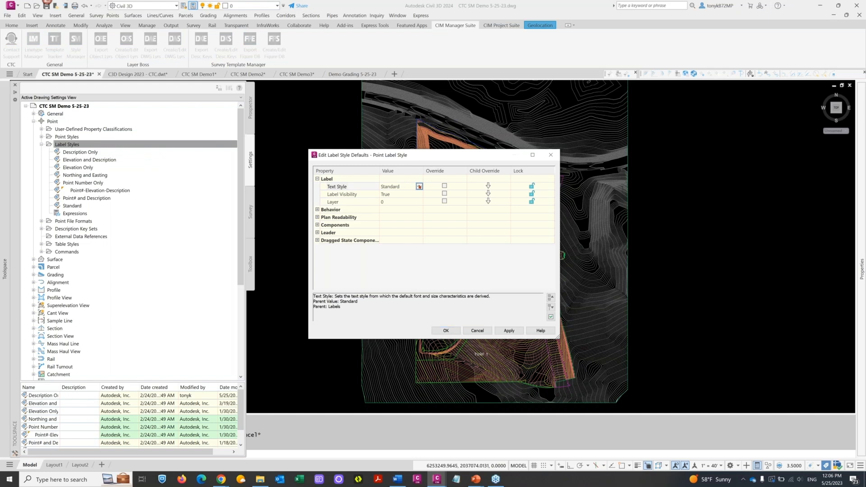
left_click(420, 186)
left_click(464, 274)
left_click(473, 332)
Inspect the Label properties in the drawing-level label style defaults, and close them without changes
right_click(78, 107)
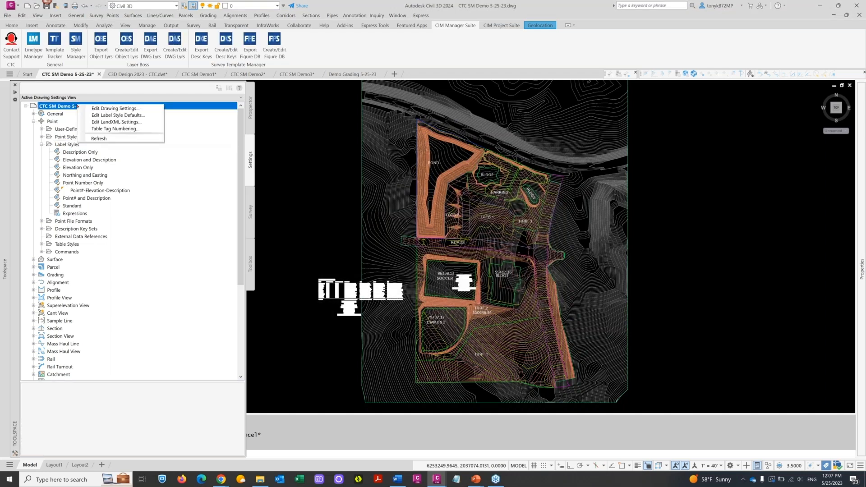
left_click(103, 115)
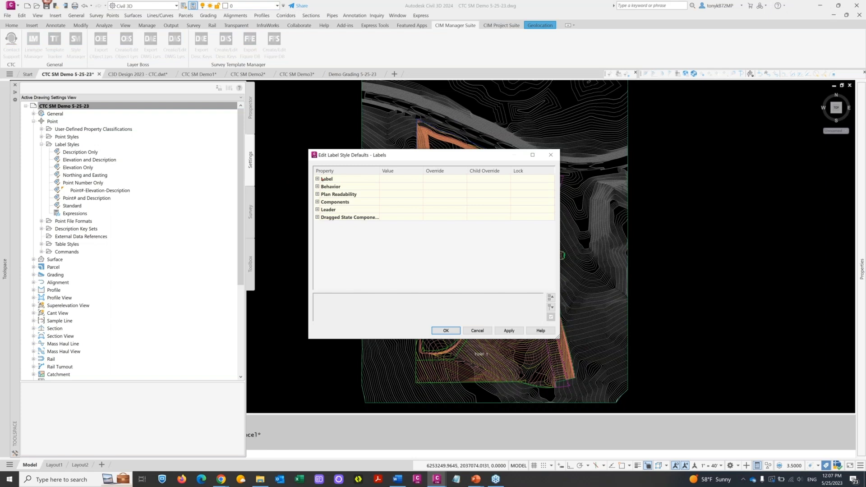
left_click(318, 179)
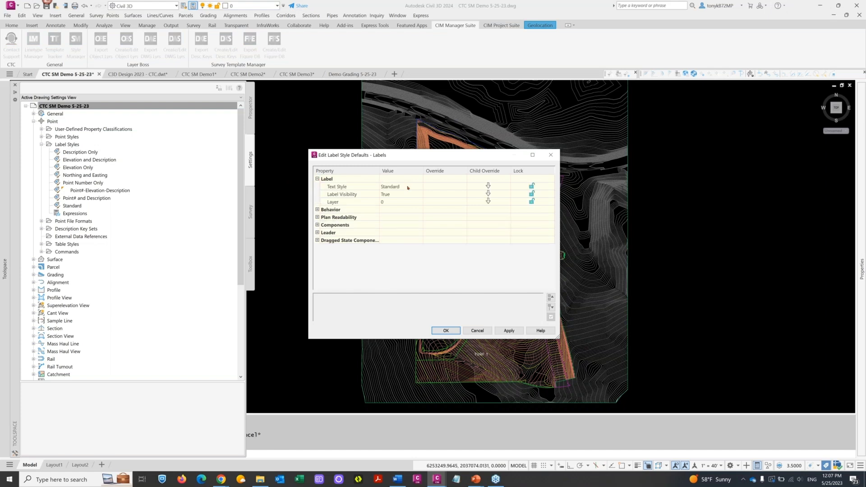
left_click(317, 179)
left_click(472, 332)
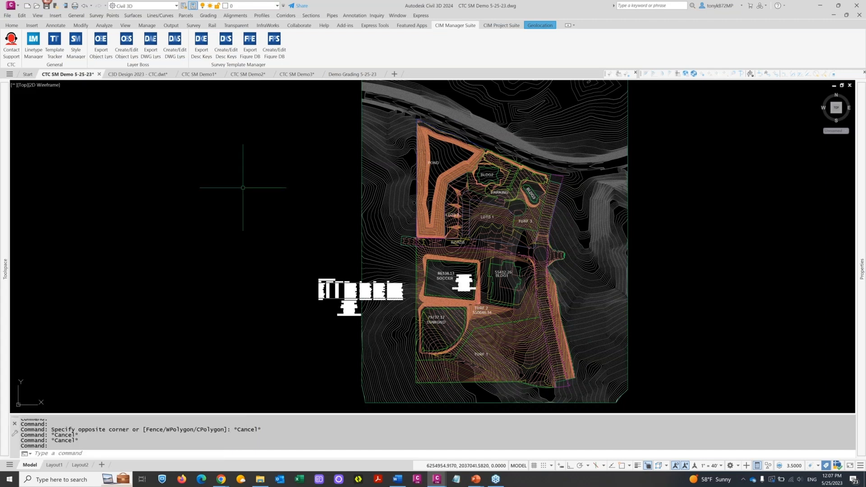
Open the CTC Style Manager and check its application menu commands
key("Escape")
left_click(74, 51)
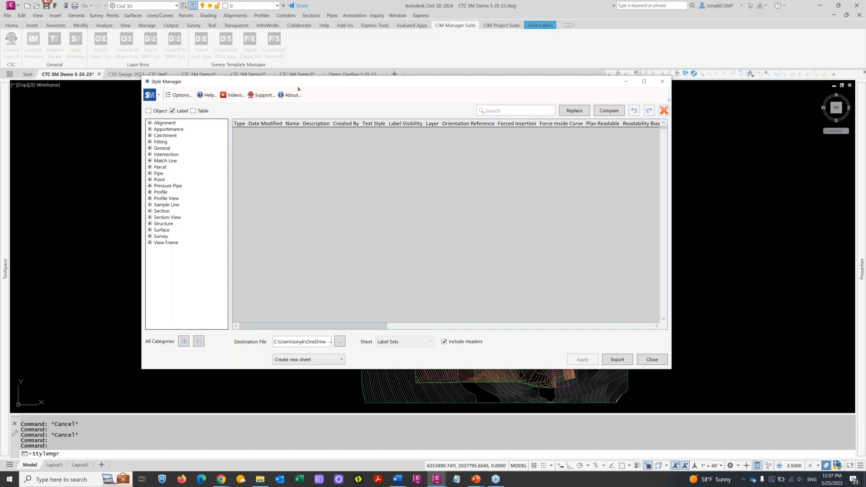
left_click(158, 96)
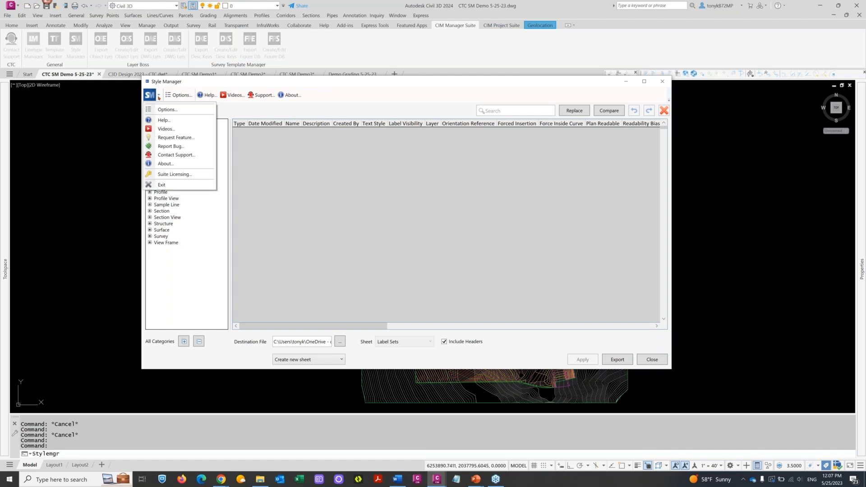
left_click(258, 173)
Hide the Type and Date Modified columns of the styles table through the Style Manager options
left_click(178, 95)
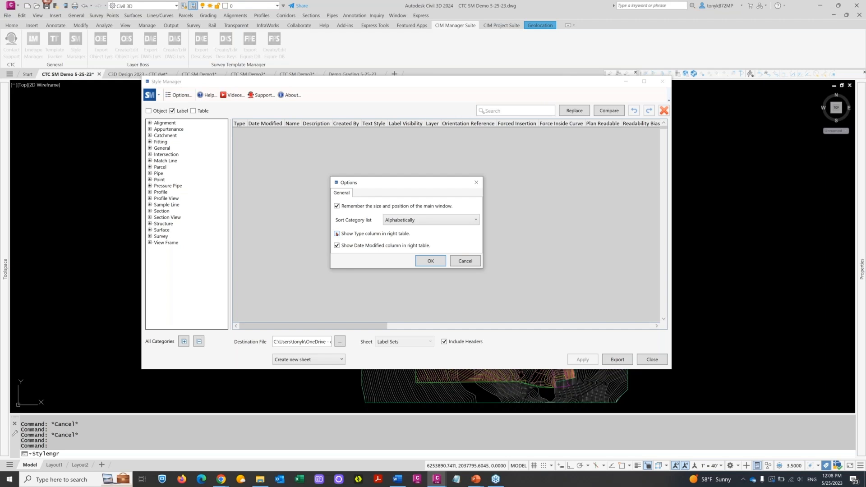
left_click(337, 234)
left_click(429, 261)
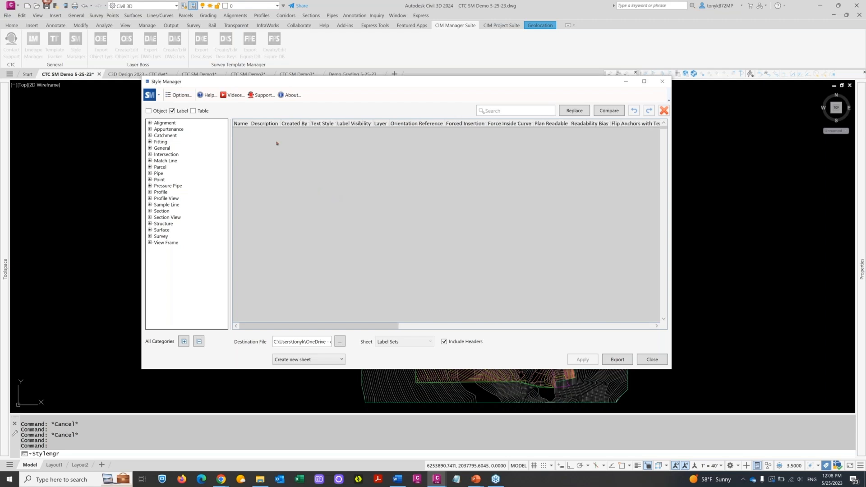
left_click(176, 96)
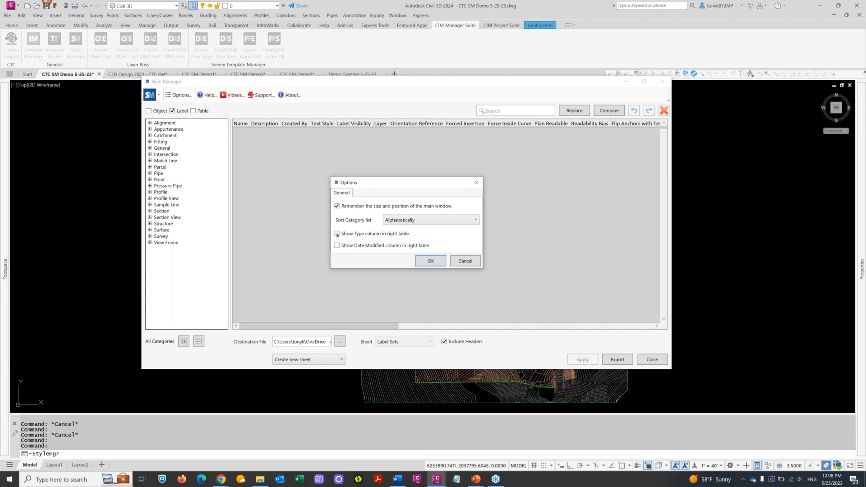
left_click(427, 262)
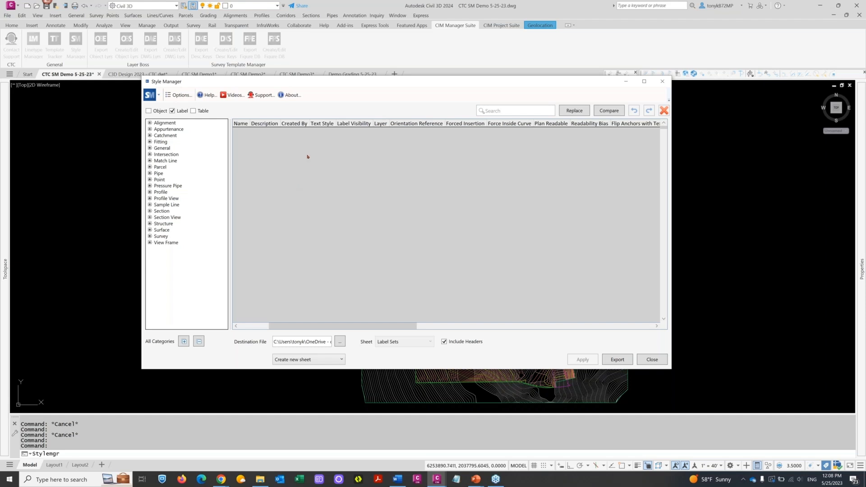
Set the Style Manager options to show the Type column and sort categories by Match Civil 3D toolspace, and close the manager
left_click(177, 95)
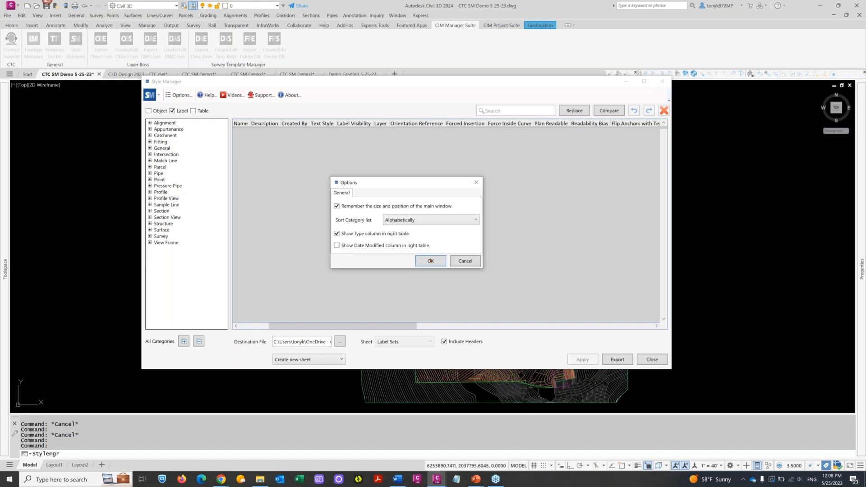
left_click(450, 220)
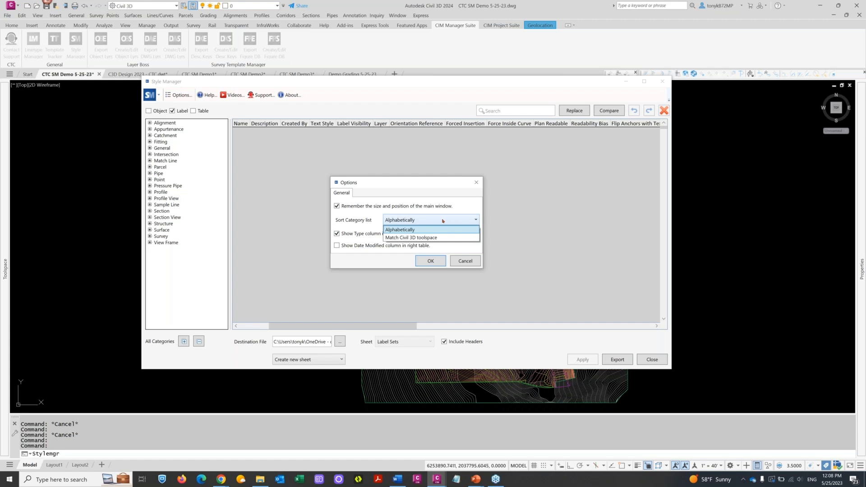
left_click(428, 237)
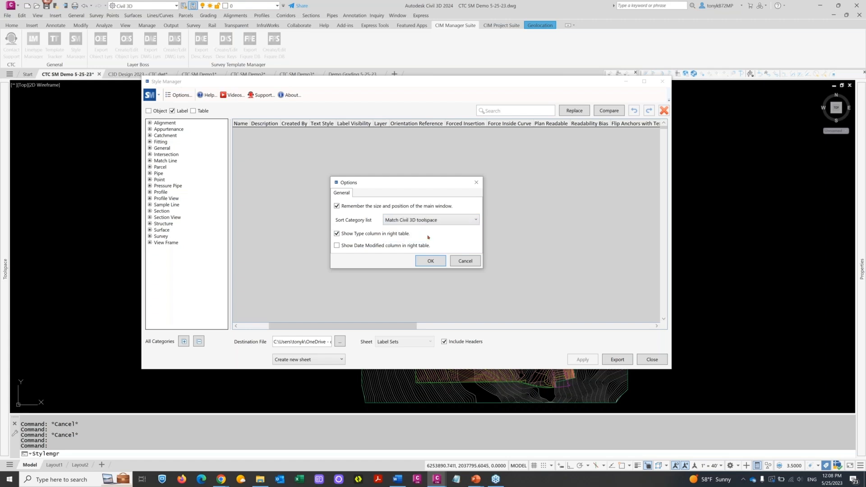
left_click(424, 261)
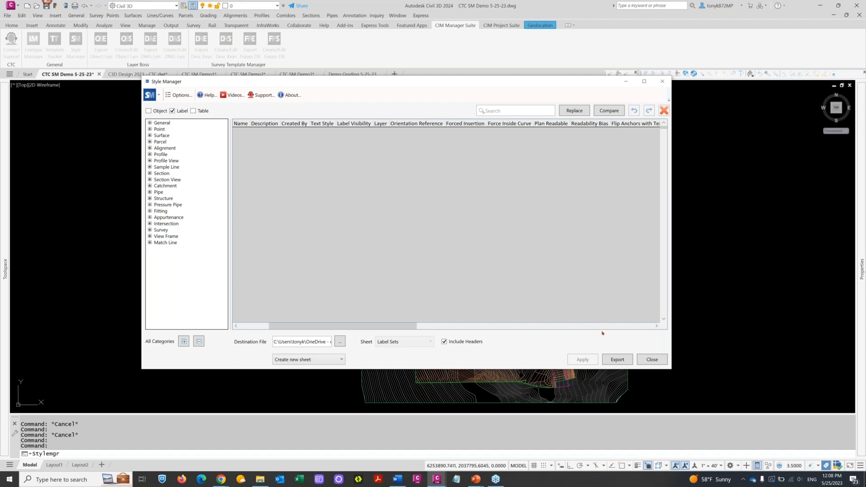
left_click(648, 360)
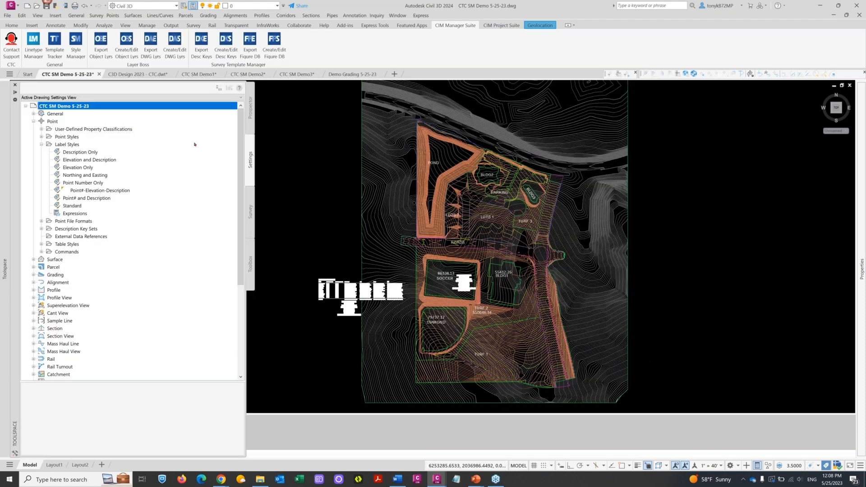
Switch the Toolspace settings tree to Labels Only View, and return it to Active Drawing Settings View
left_click(123, 98)
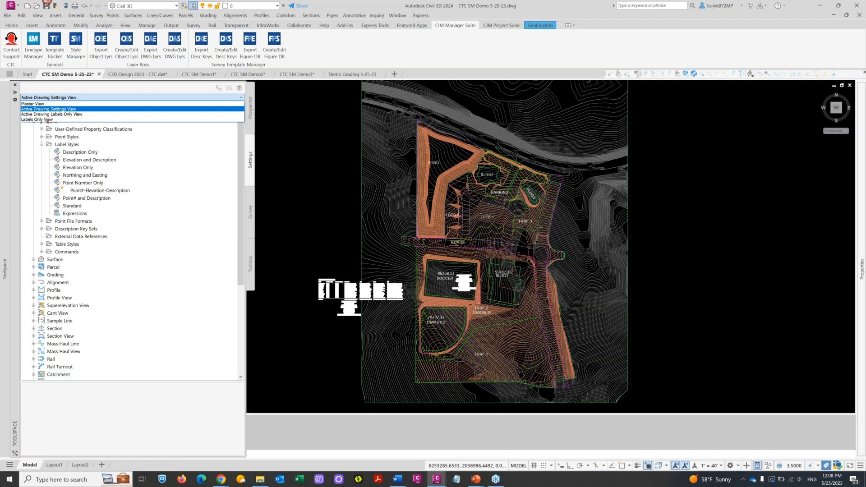
left_click(48, 120)
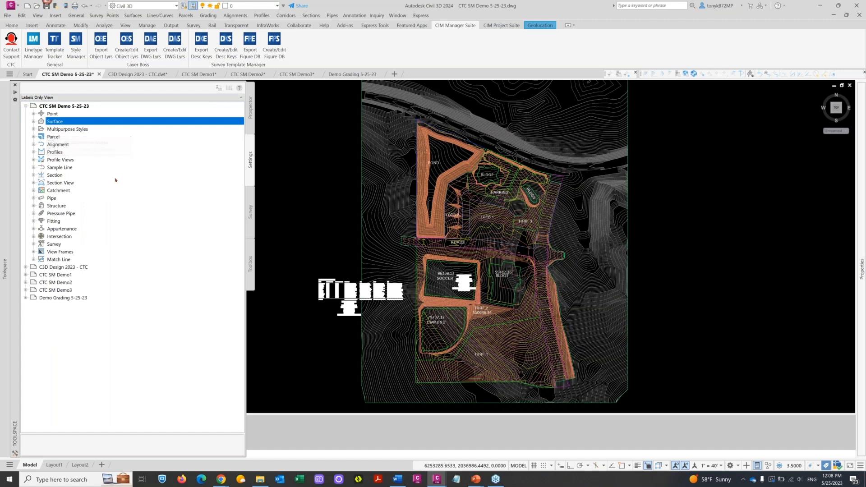
left_click(43, 98)
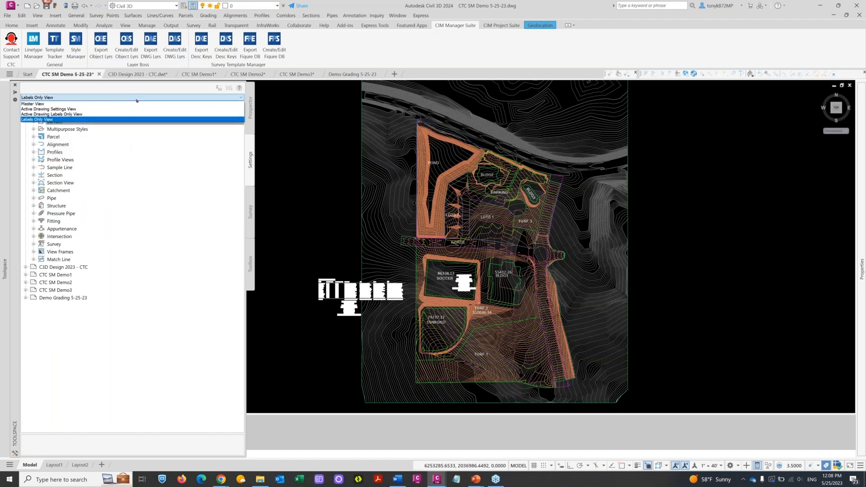
left_click(72, 109)
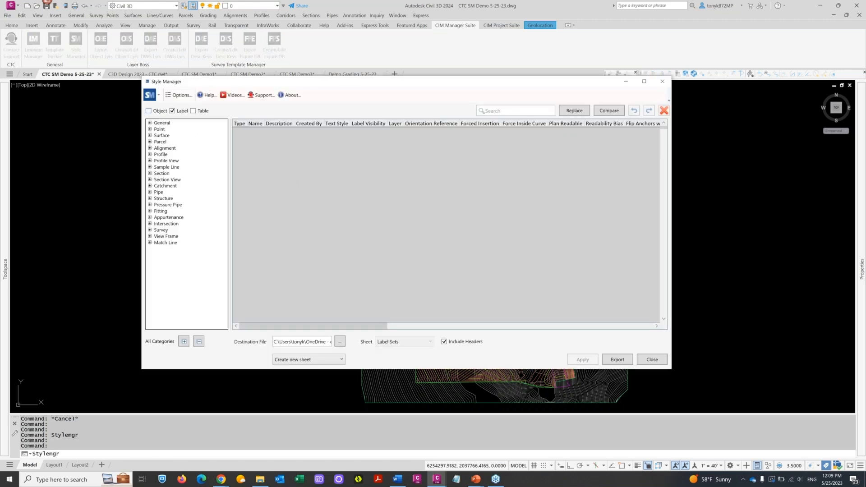
Include object and table styles in the Style Manager categories, and expand General's Label Styles and Multipurpose Styles
left_click(162, 111)
left_click(193, 111)
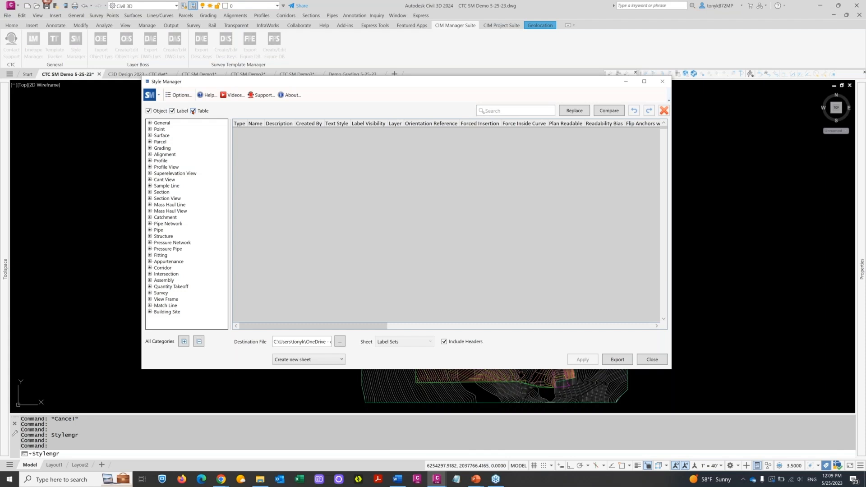
left_click(150, 124)
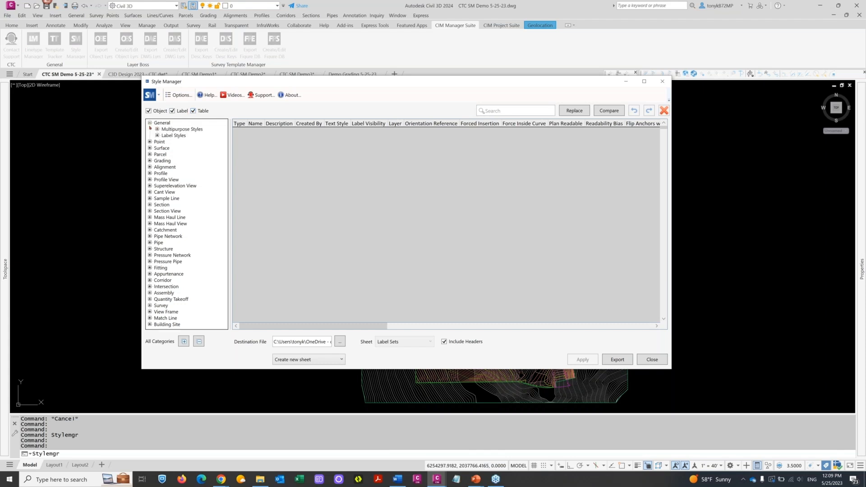
left_click(157, 136)
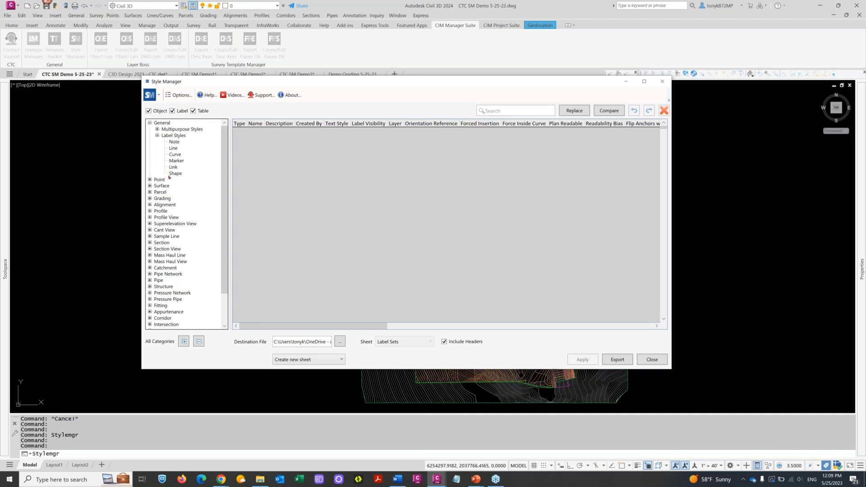
left_click(157, 129)
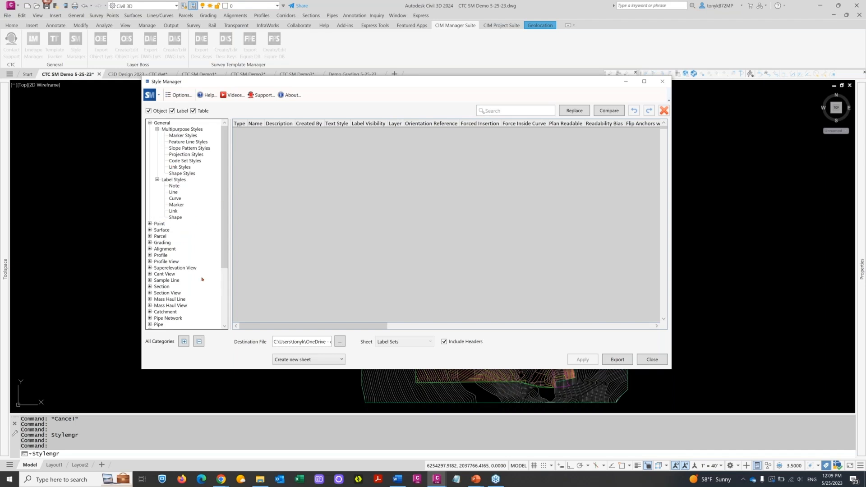
Expand all style categories to look through the whole tree, and collapse them all
left_click(184, 342)
left_click_drag(225, 135, 222, 239)
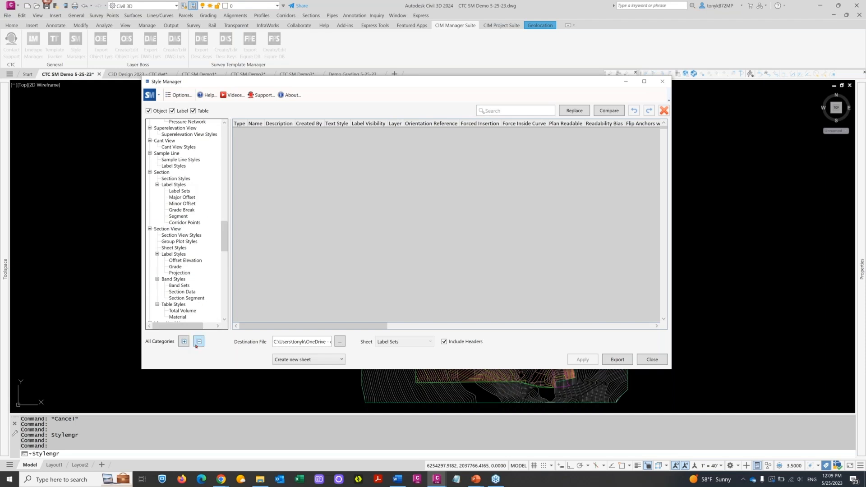
left_click(197, 344)
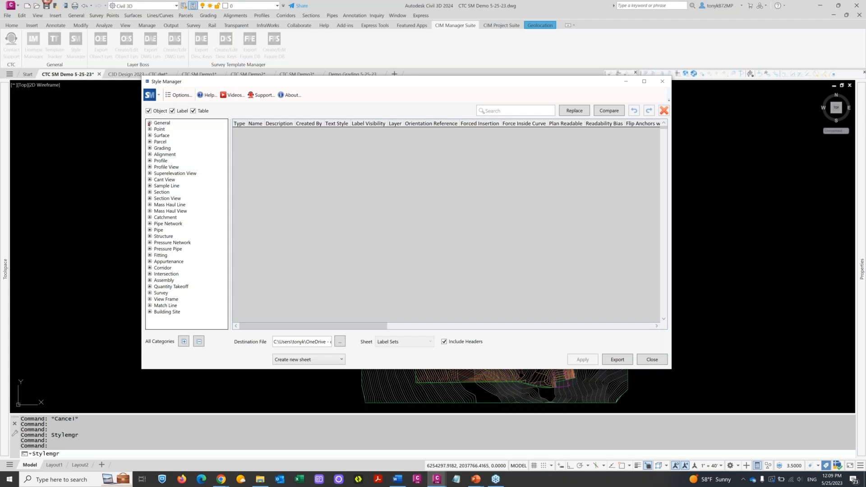
Expand the General category with its Label Styles and Multipurpose Styles groups
left_click(149, 123)
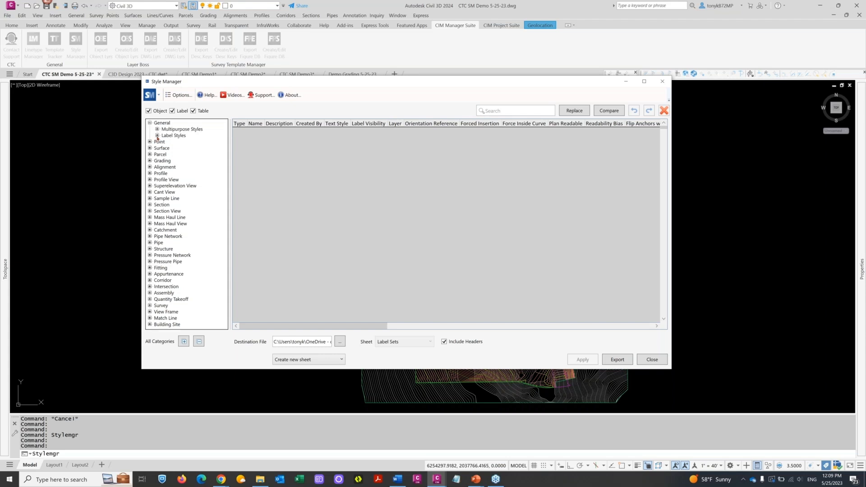
left_click(157, 135)
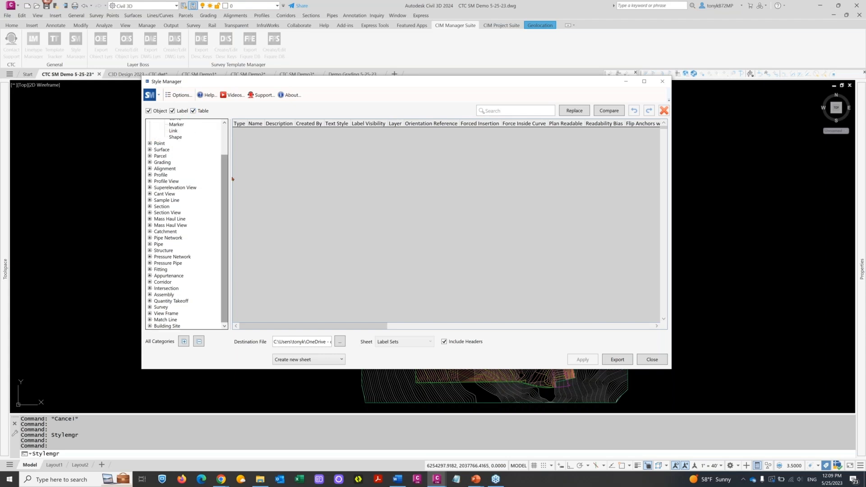
scroll(217, 136, "up", 2)
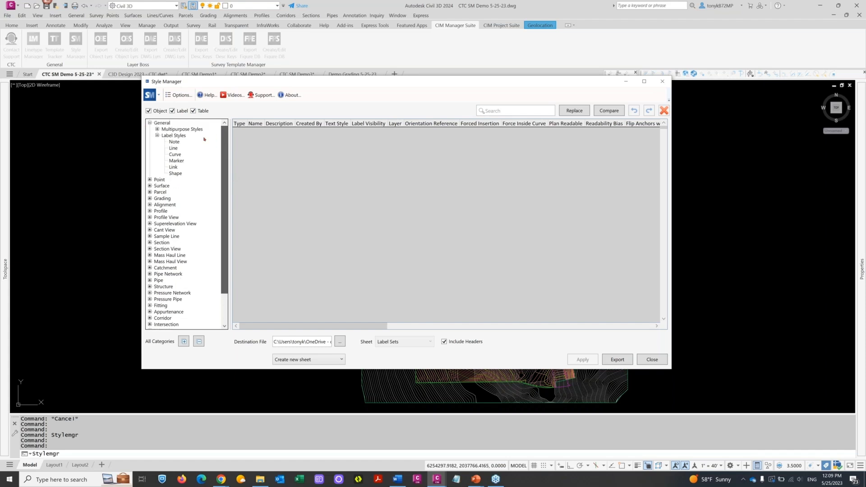
left_click(157, 130)
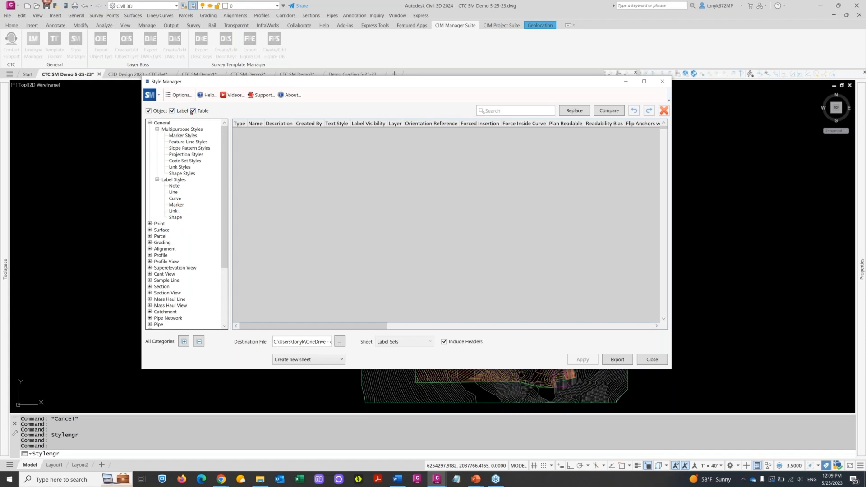
Limit the categories to label styles only, and list all styles of the General category
left_click(149, 111)
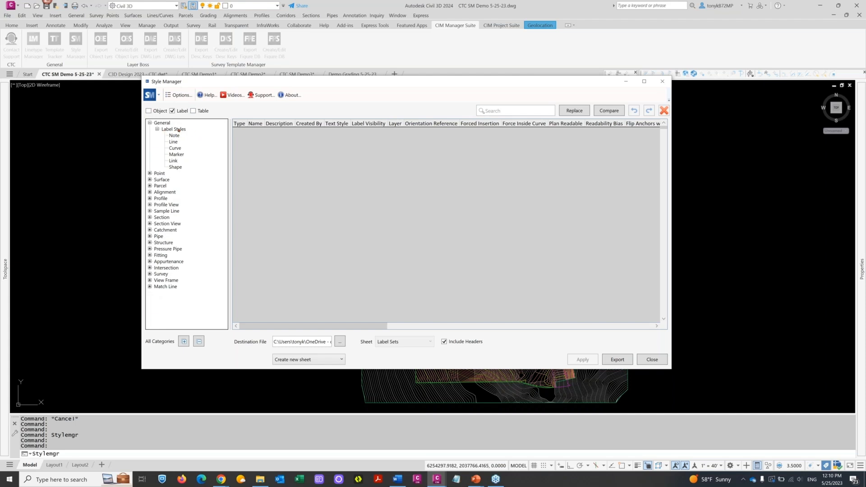
left_click(162, 123)
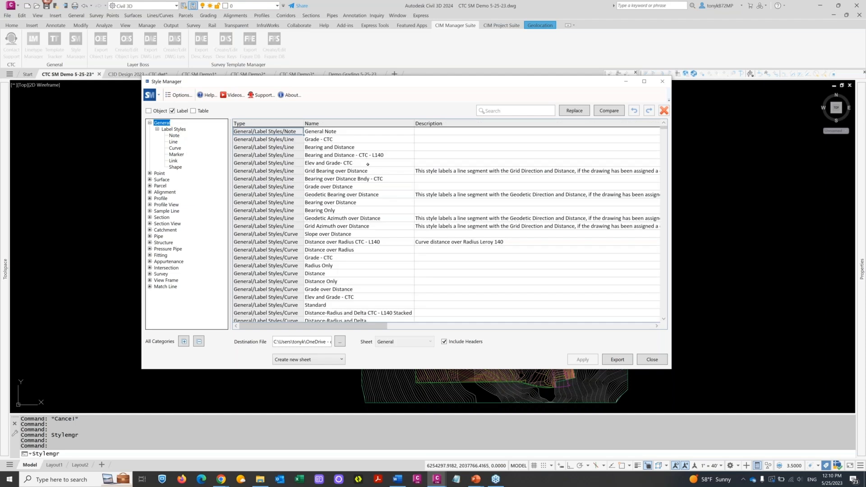
scroll(368, 179, "down", 7)
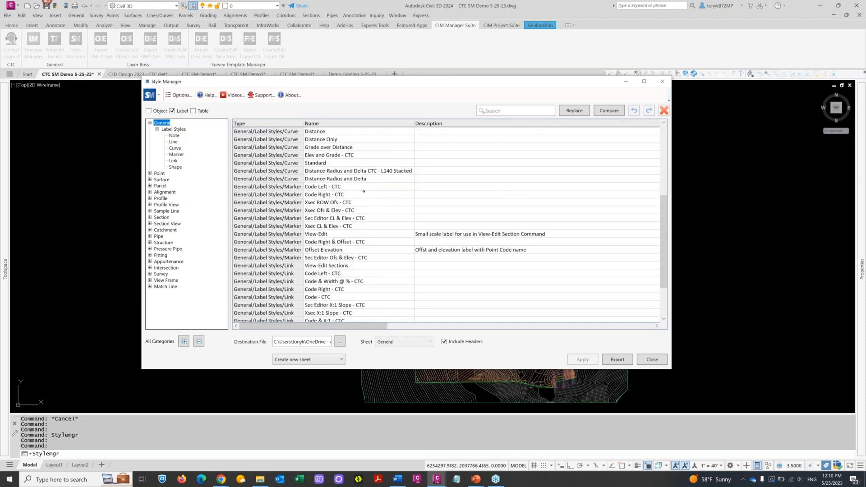
scroll(287, 187, "down", 3)
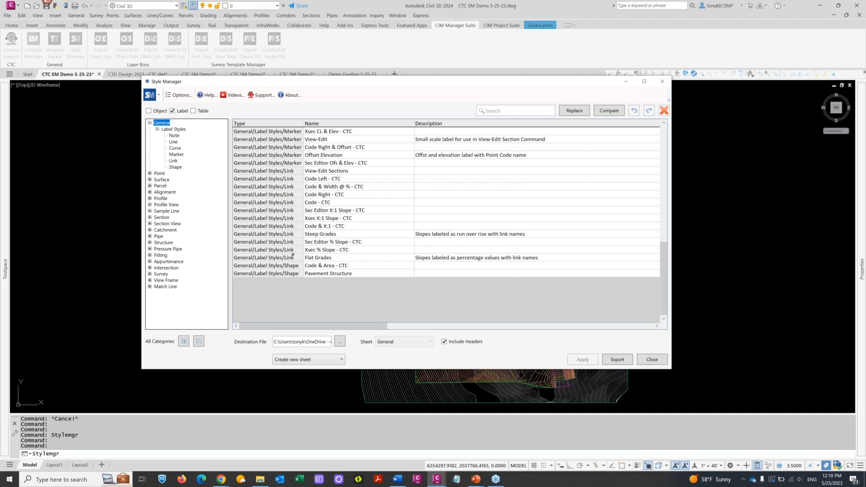
Review the Note and Line label styles separately, and the complete list of General label styles
left_click(174, 136)
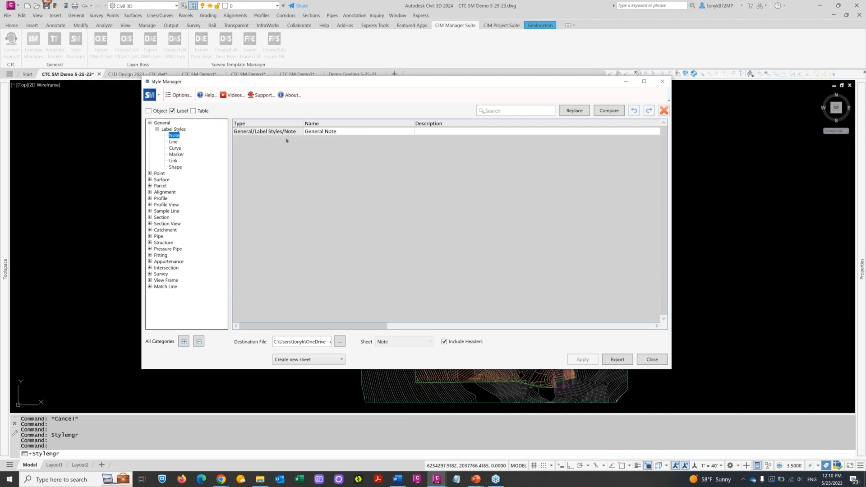
left_click(175, 142)
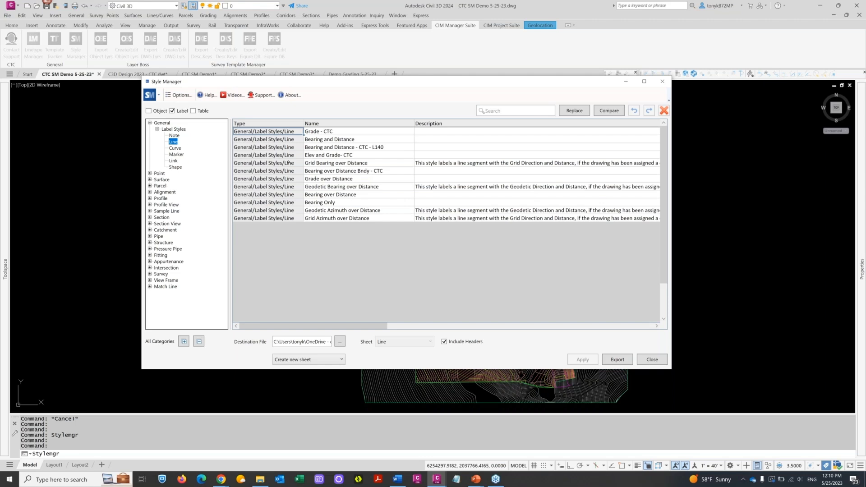
left_click(180, 129)
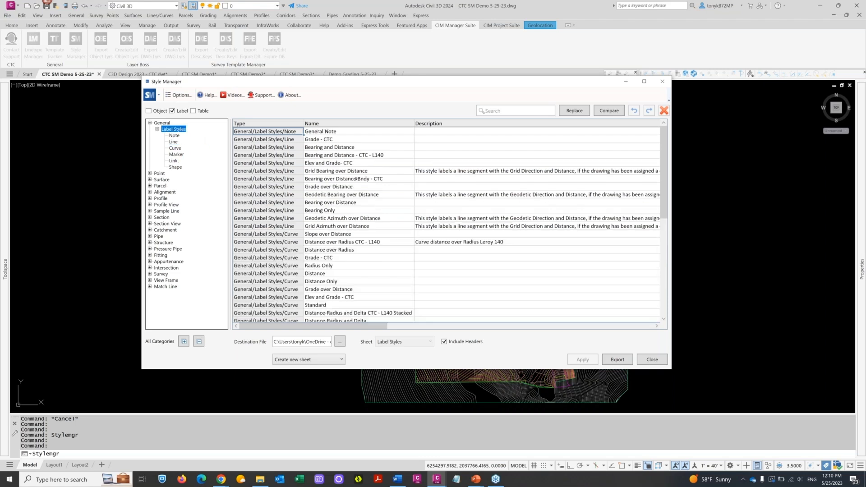
scroll(374, 171, "down", 3)
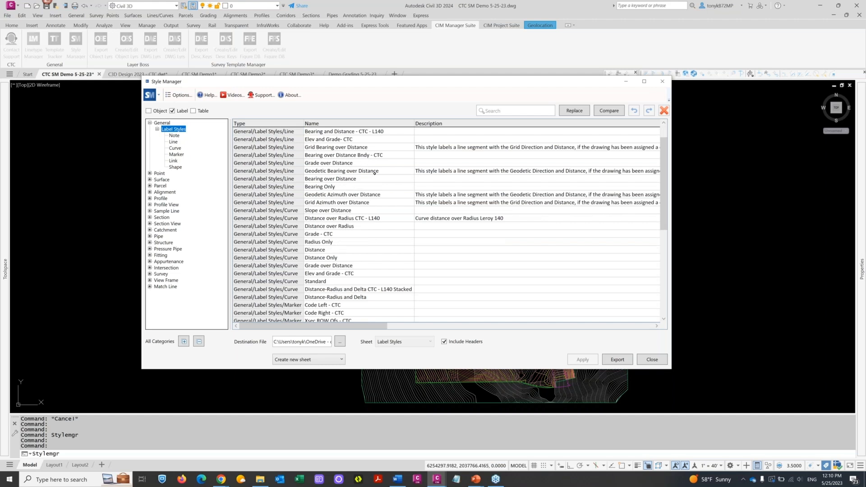
scroll(375, 195, "down", 1)
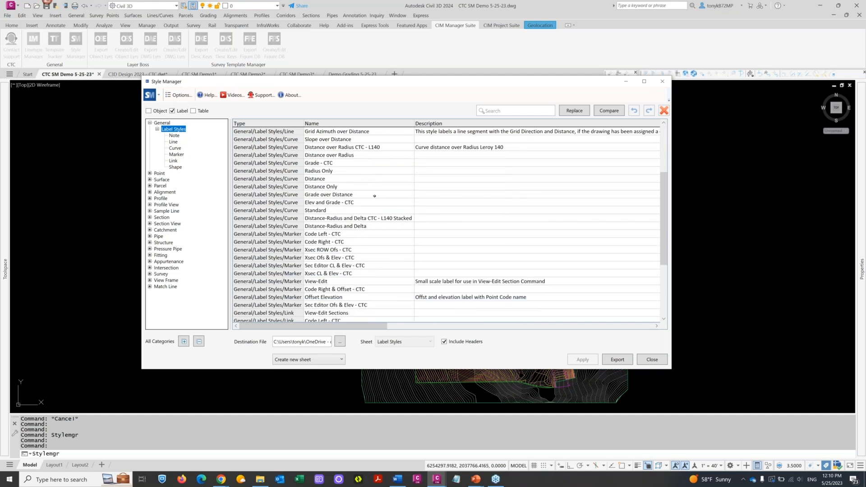
scroll(384, 222, "up", 4)
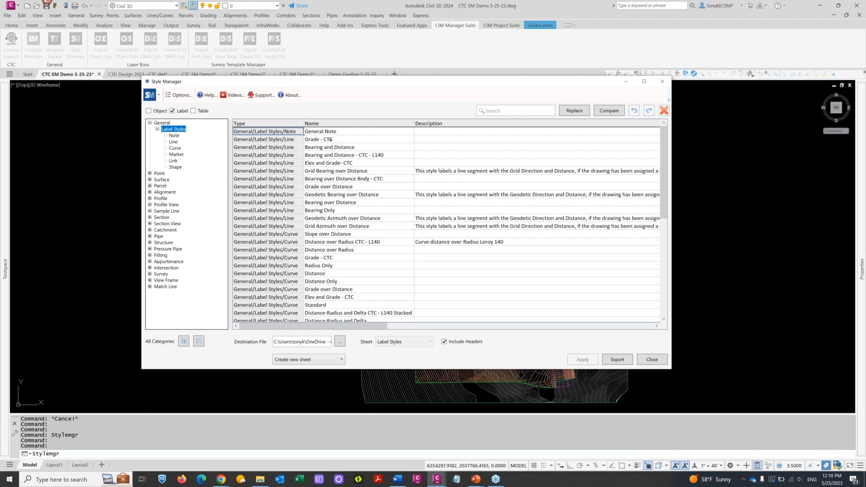
List only the General Line label styles and review their property columns
left_click(176, 142)
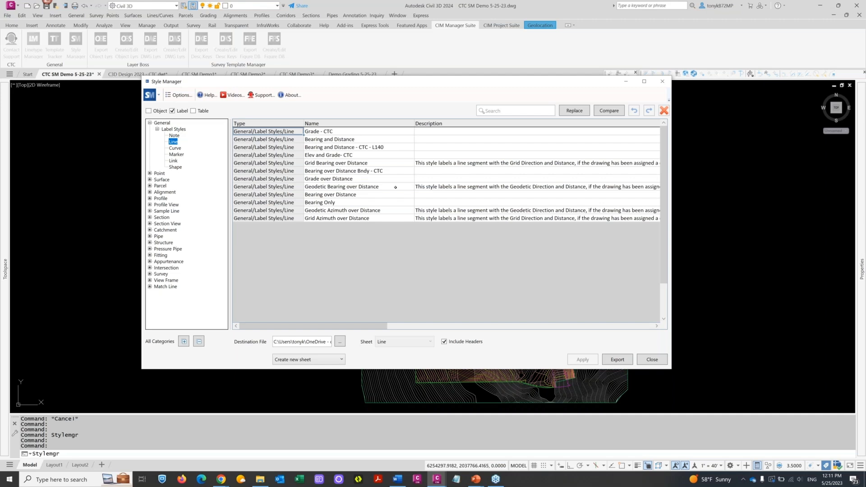
left_click(464, 326)
left_click_drag(391, 326, 480, 325)
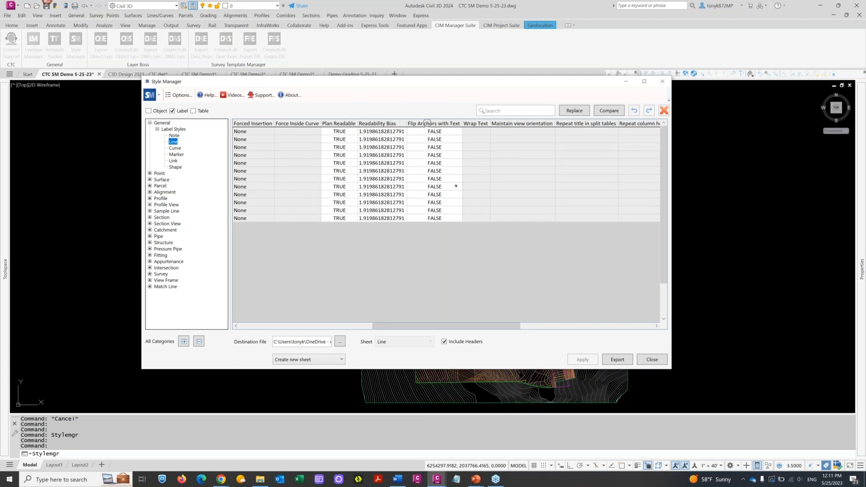
left_click_drag(483, 327, 364, 320)
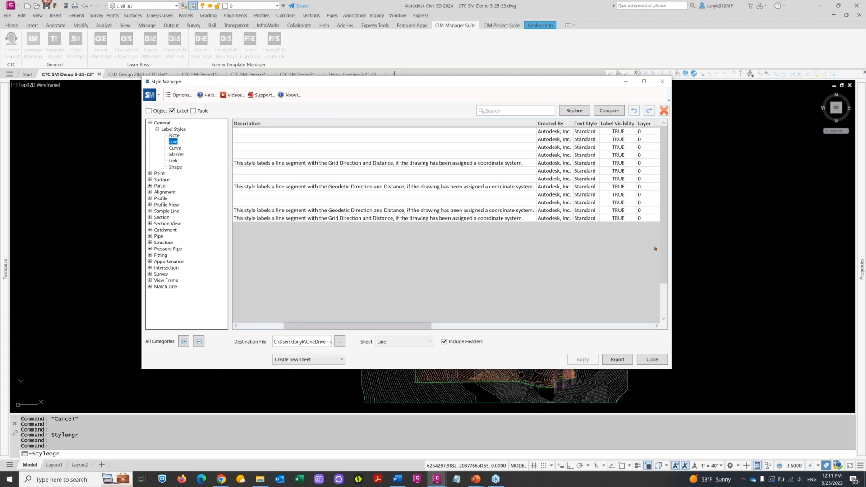
Maximize the Style Manager window and select the Created By cell of the Grade - CTC line label style
left_click(645, 82)
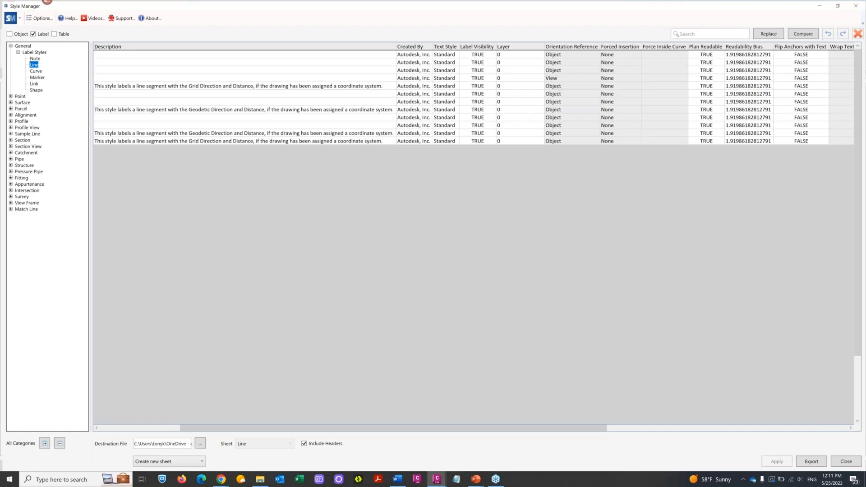
left_click_drag(307, 427, 226, 427)
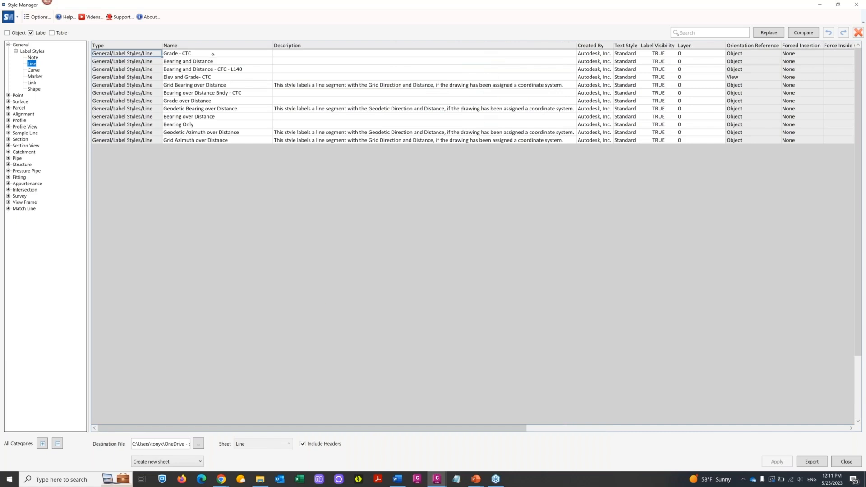
left_click(586, 53)
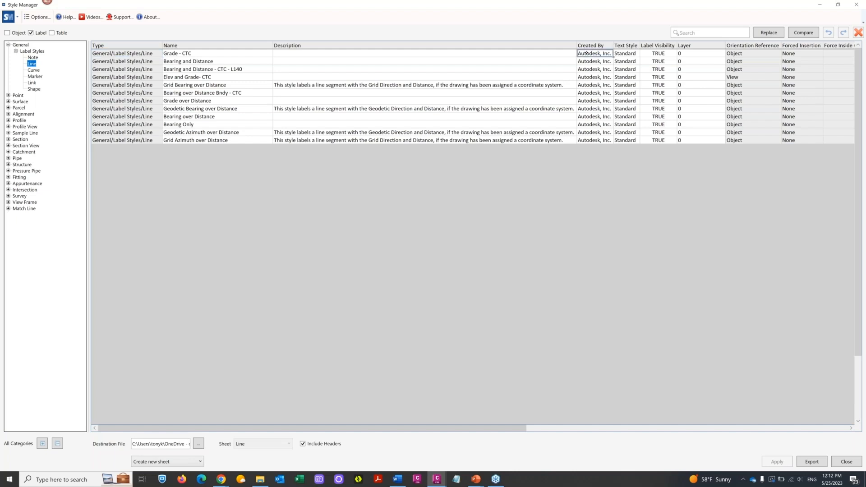
Set Created By to CTC for all General line label styles, from Grade - CTC to Grid Azimuth over Distance
key("Caps_Lock")
type("CTC")
left_click_drag(614, 58, 605, 146)
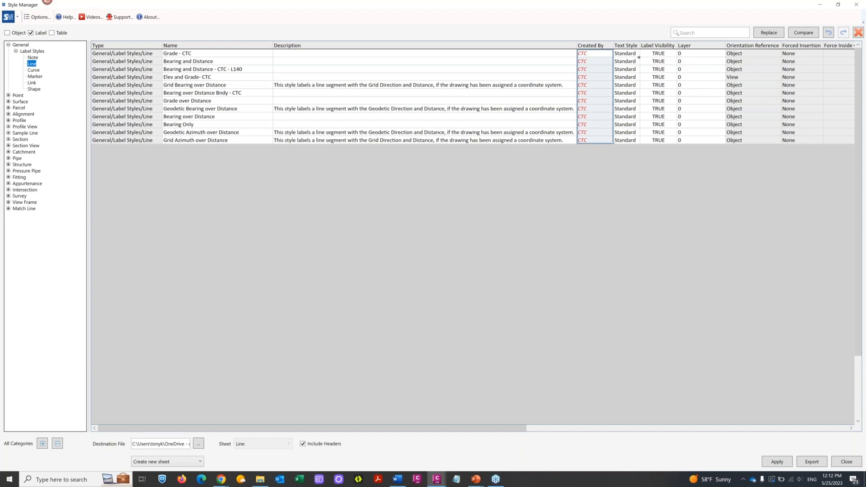
Set the text style to CTC - LBL for Grade - CTC, Bearing and Distance - CTC - L140 and Bearing over Distance Bndy - CTC
left_click(626, 53)
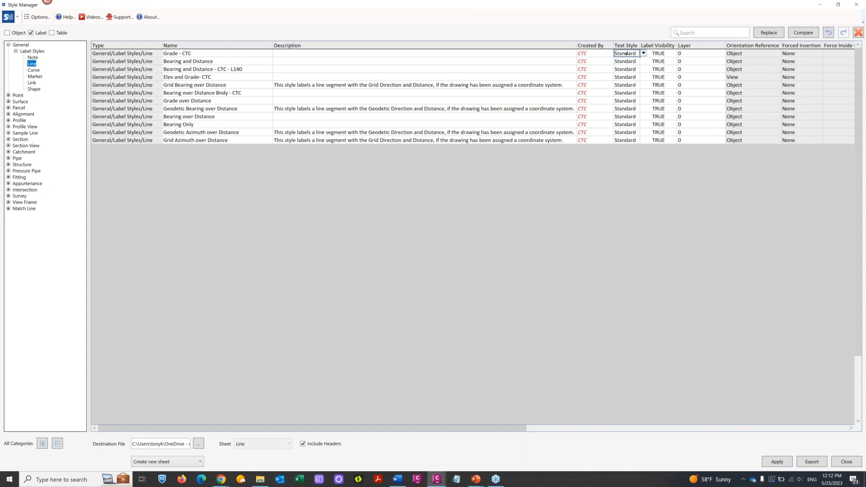
left_click(644, 53)
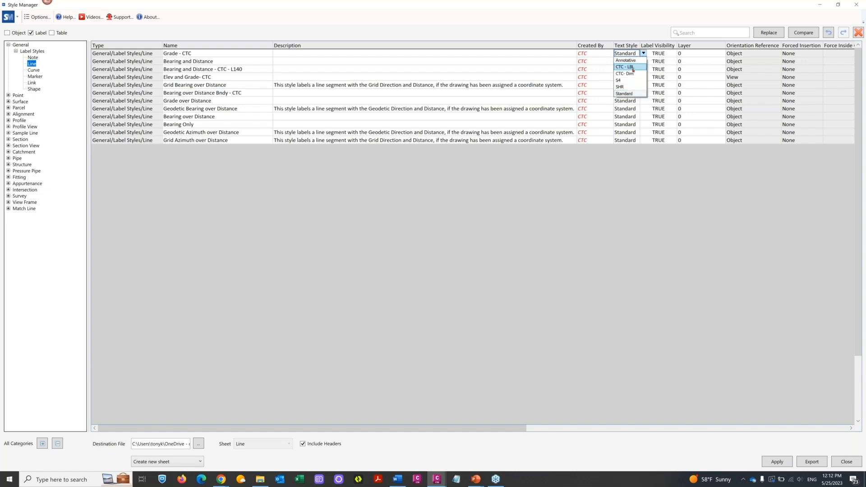
left_click(631, 66)
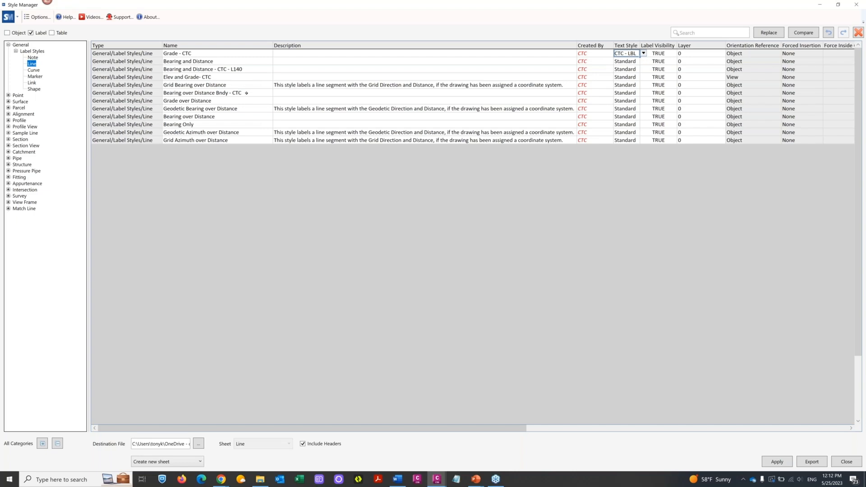
left_click(640, 69)
left_click(643, 69)
left_click(625, 83)
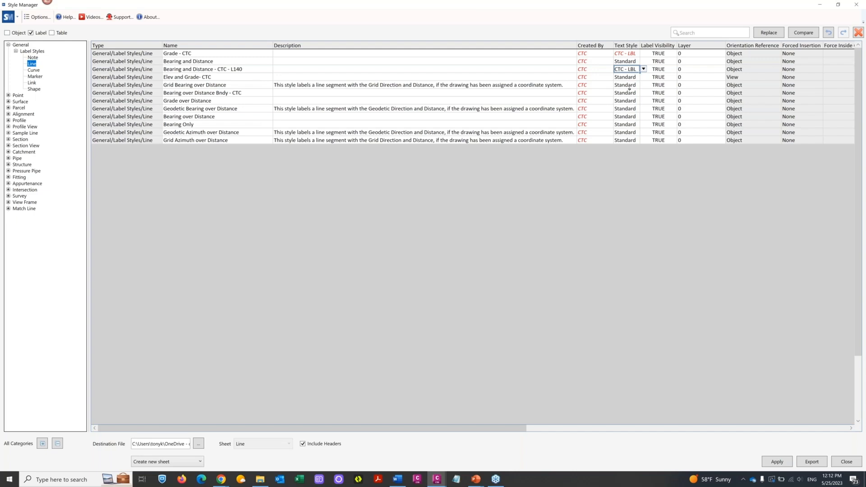
left_click(627, 92)
left_click(642, 93)
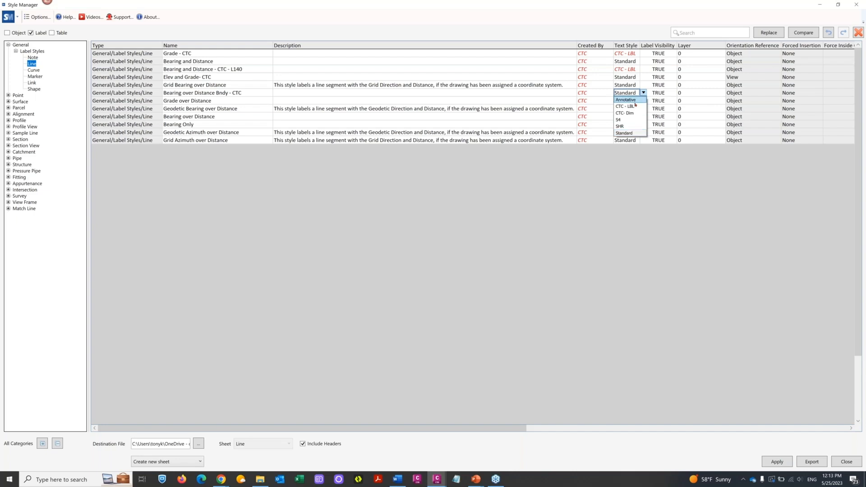
left_click(634, 106)
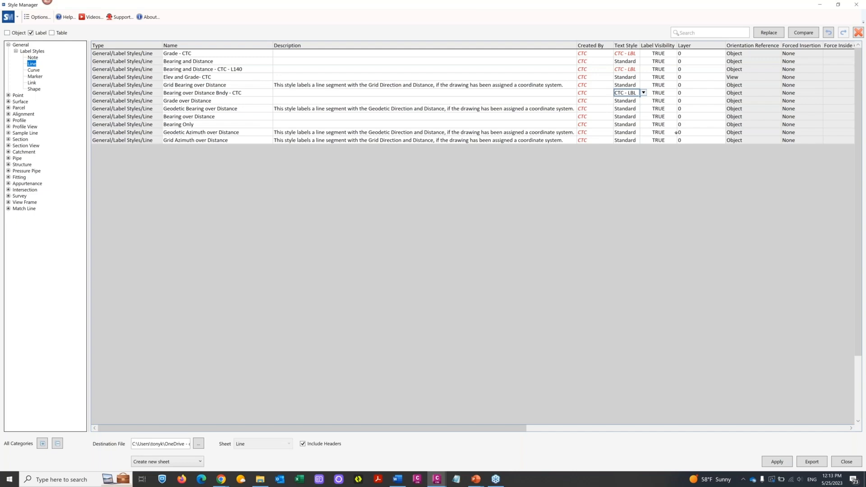
Restore the Style Manager window to its smaller size and review the edited line styles within the full General label styles list
double_click(752, 6)
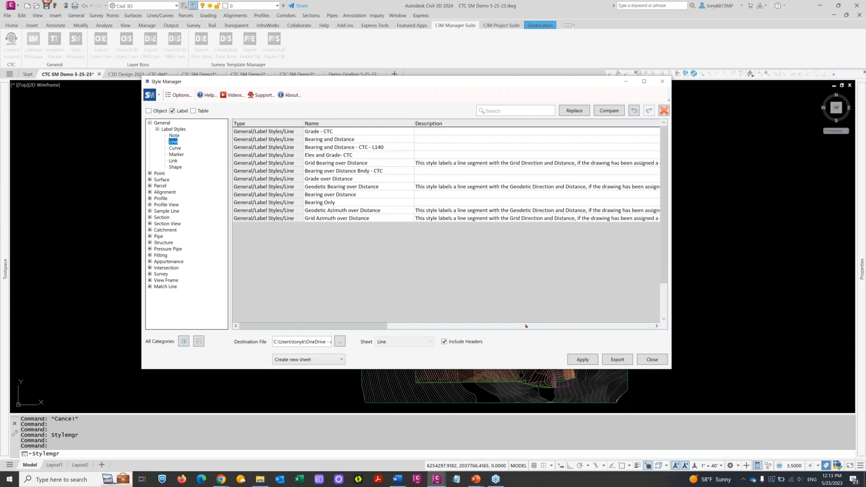
left_click(525, 326)
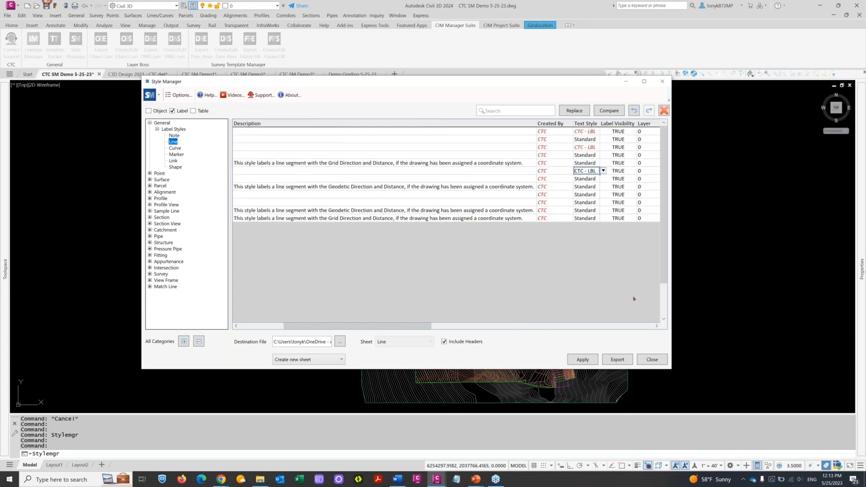
left_click(656, 326)
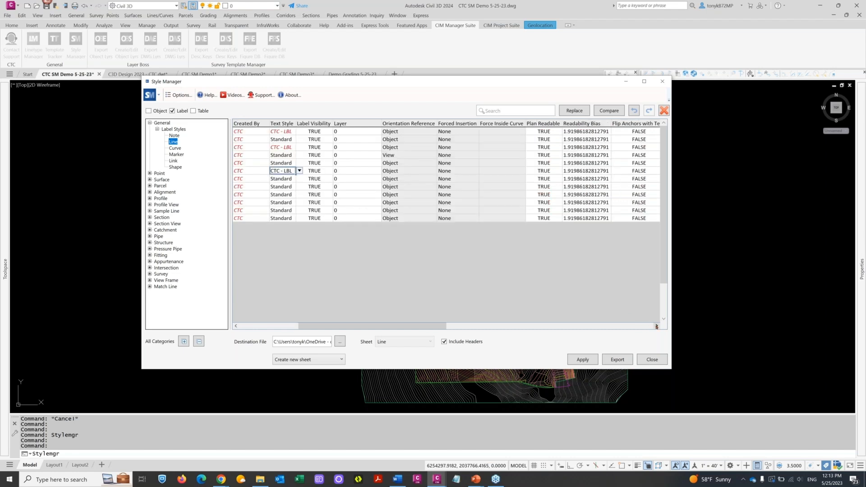
left_click(175, 130)
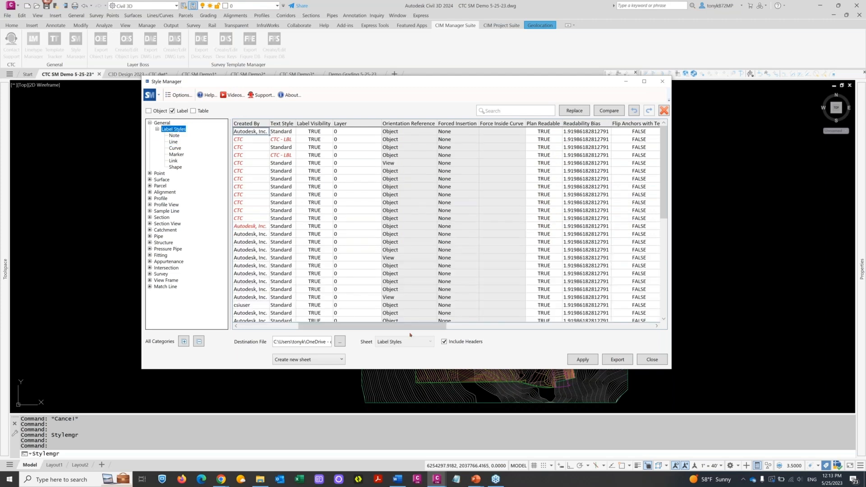
mouse_move(396, 327)
left_mouse_down()
mouse_move(388, 326)
mouse_move(400, 318)
left_mouse_up()
List the Point label styles and review their property columns
left_click(150, 173)
left_click(181, 179)
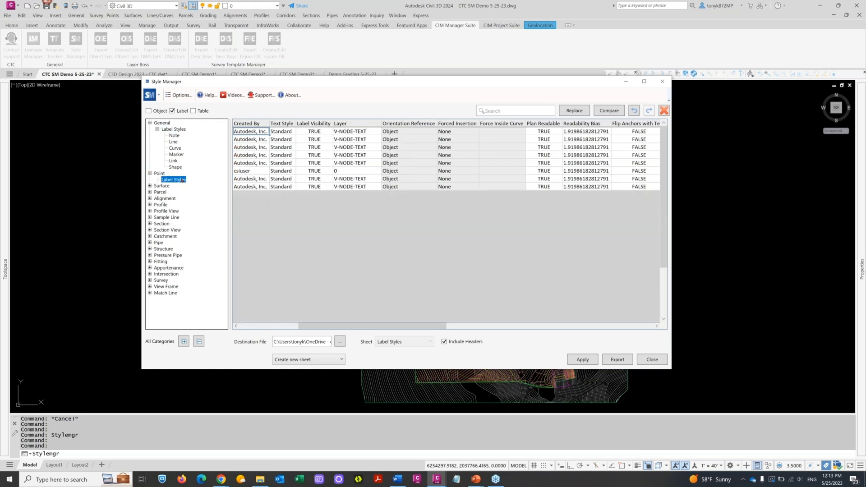
left_click_drag(436, 326, 486, 327)
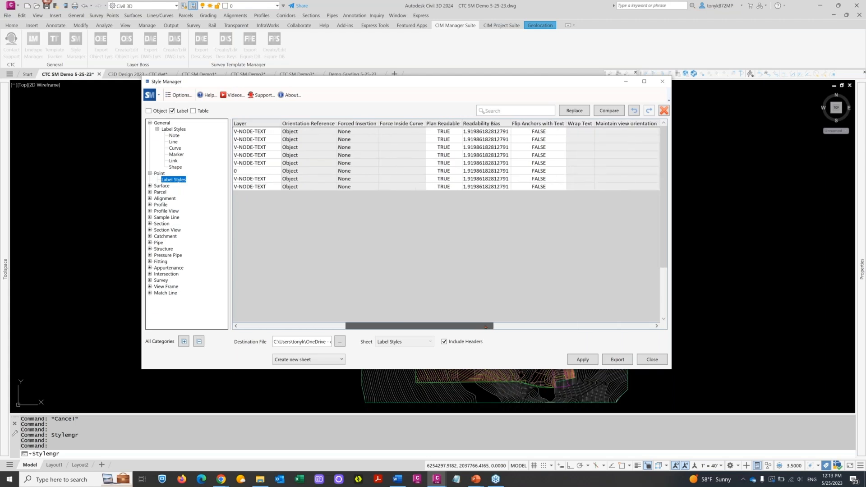
left_click_drag(541, 326, 378, 323)
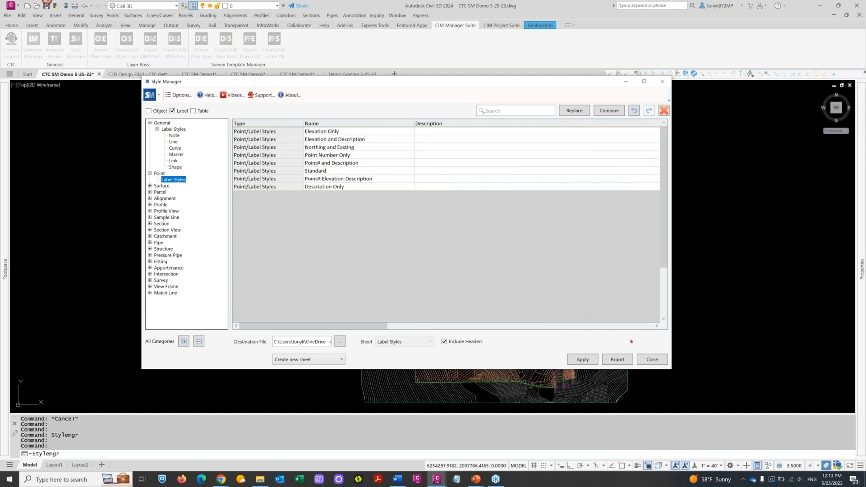
Close Style Manager, discarding the unapplied table edits, and reopen it
left_click(652, 360)
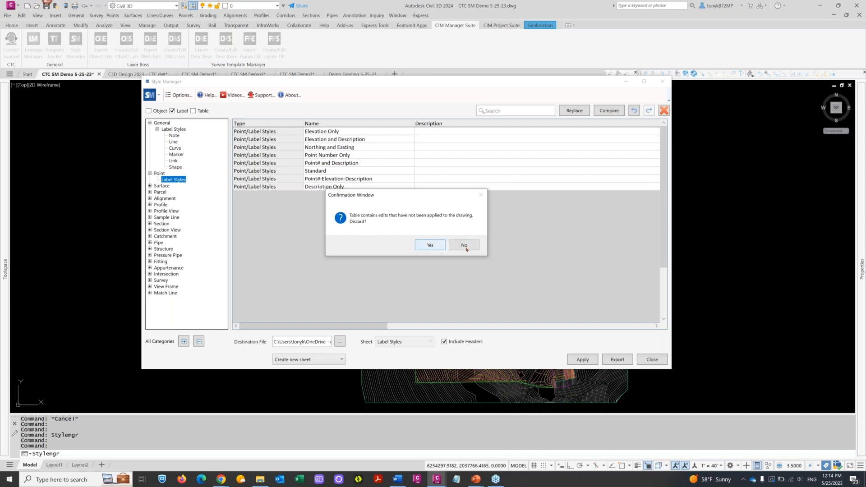
left_click(435, 246)
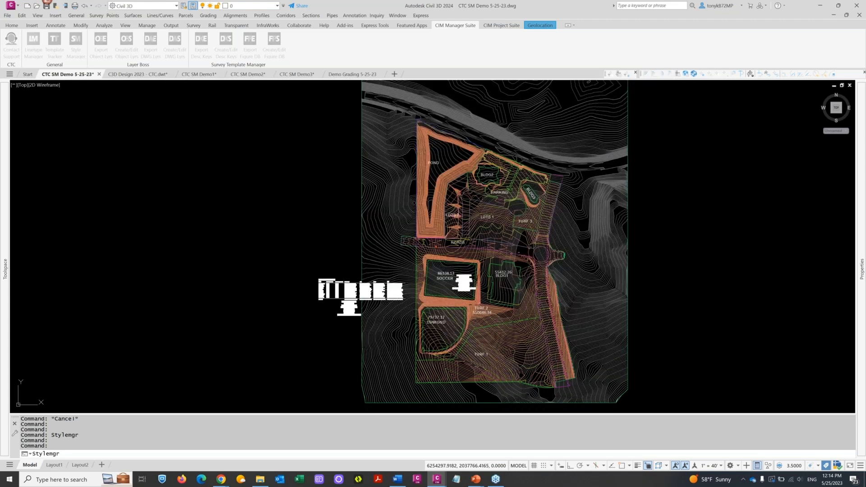
right_click(295, 214)
left_click(319, 218)
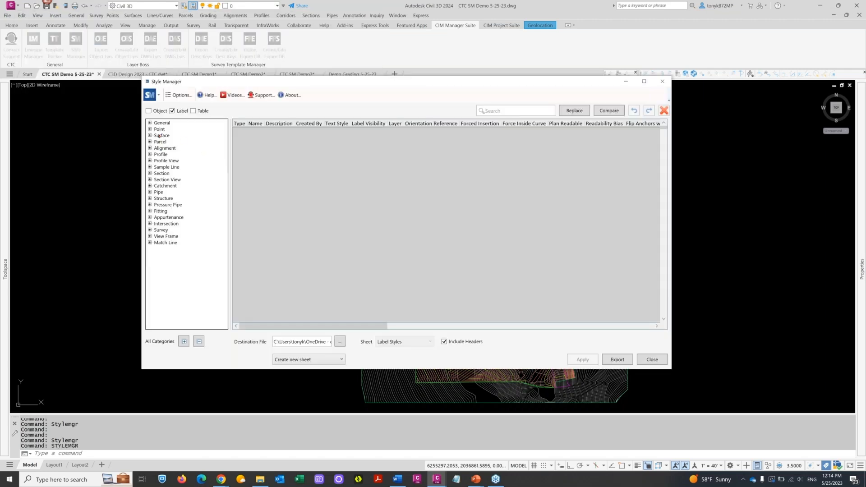
List the Point label styles in the reopened Style Manager and shift its window slightly
left_click(150, 129)
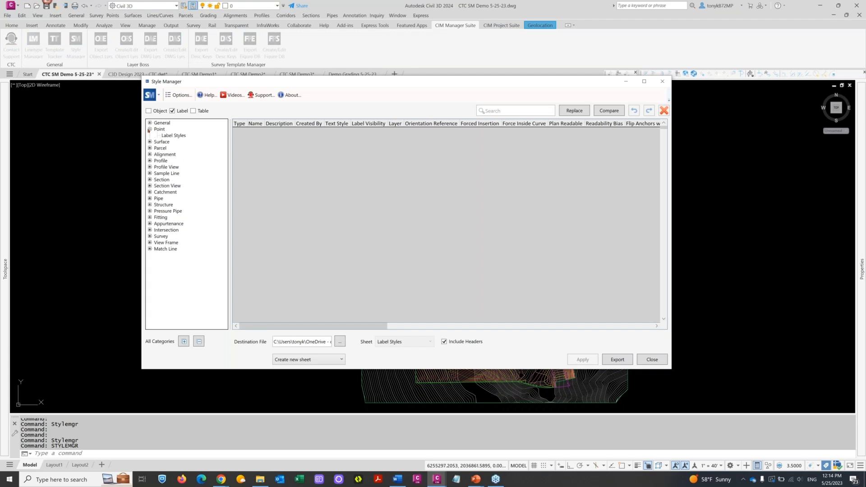
left_click(177, 136)
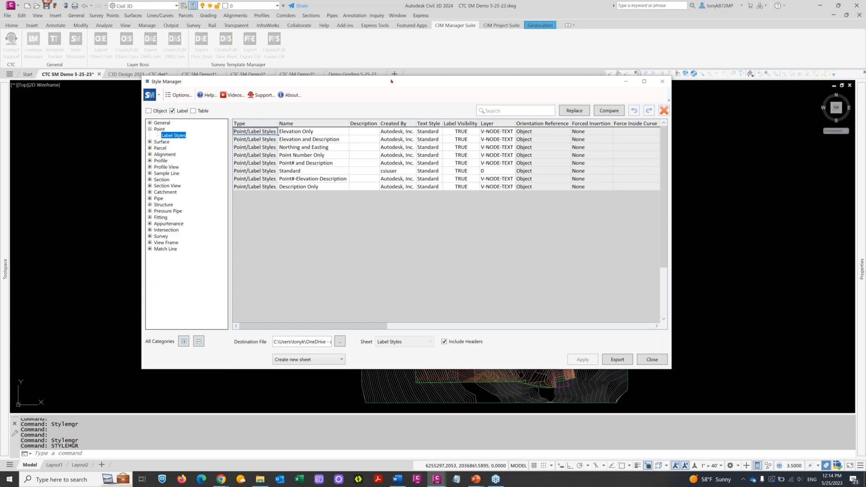
left_click_drag(392, 81, 374, 84)
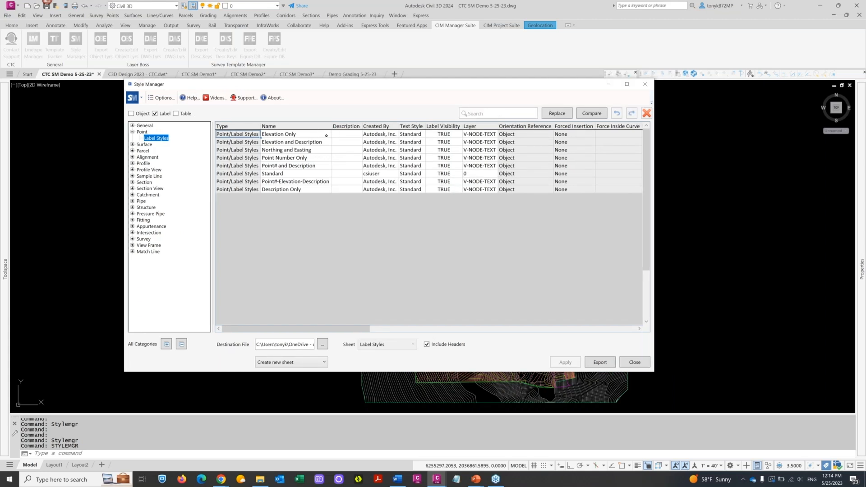
Set Created By to CTC for every Point label style except Standard and Description Only, and to CT for Description Only
double_click(326, 136)
left_click(376, 134)
type("CTC")
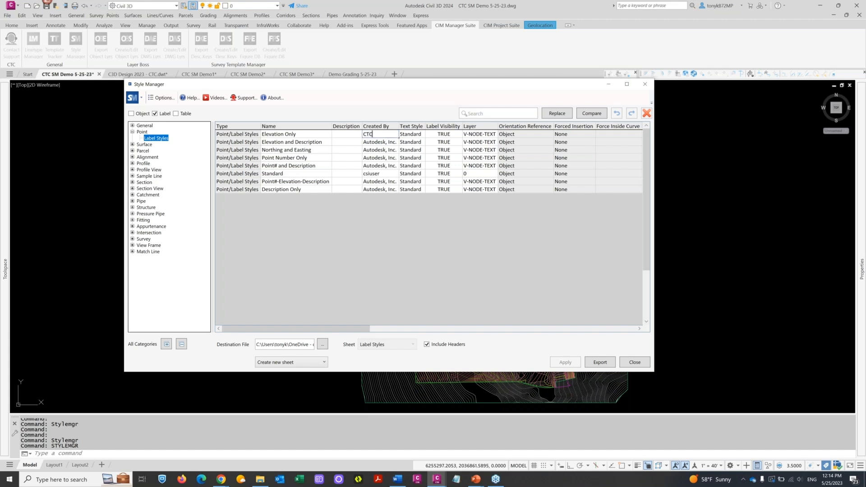
left_click_drag(399, 137, 396, 175)
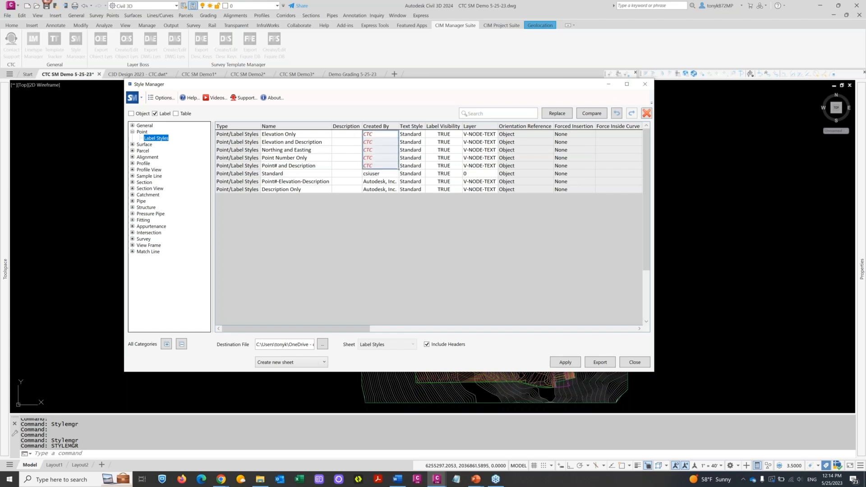
left_click(387, 181)
type("CTC")
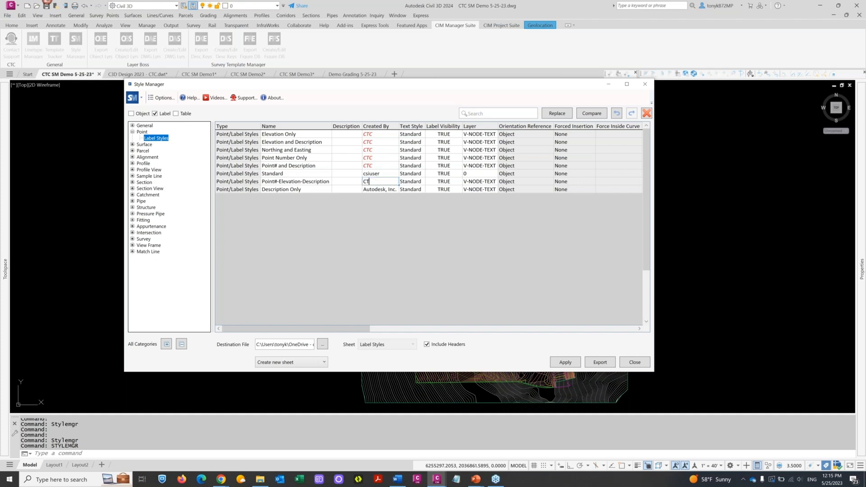
left_click(385, 189)
type("CT")
Set the text style to CTC - LBL for every Point label style except Standard
left_click(415, 135)
left_click(422, 134)
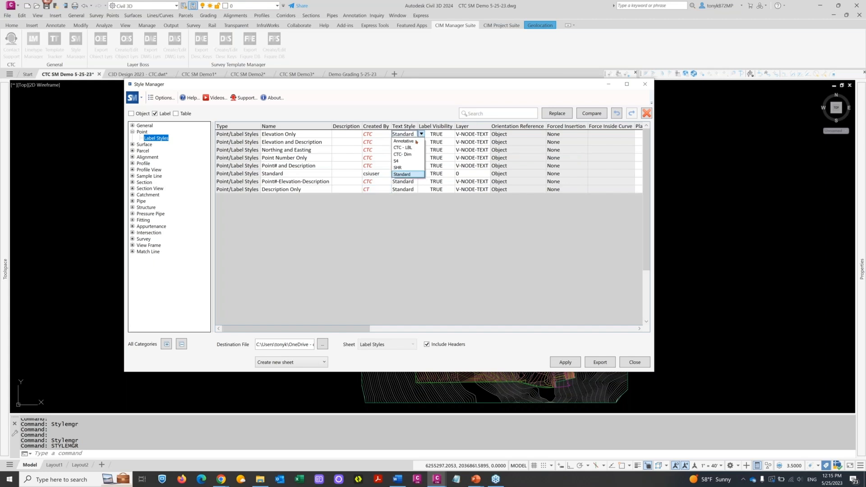
left_click(409, 148)
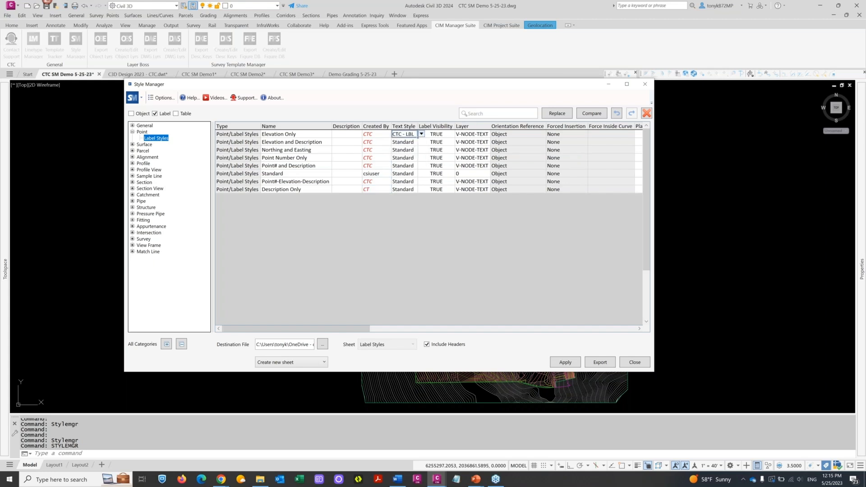
left_click_drag(413, 149, 412, 167)
left_click(404, 182)
left_click(422, 181)
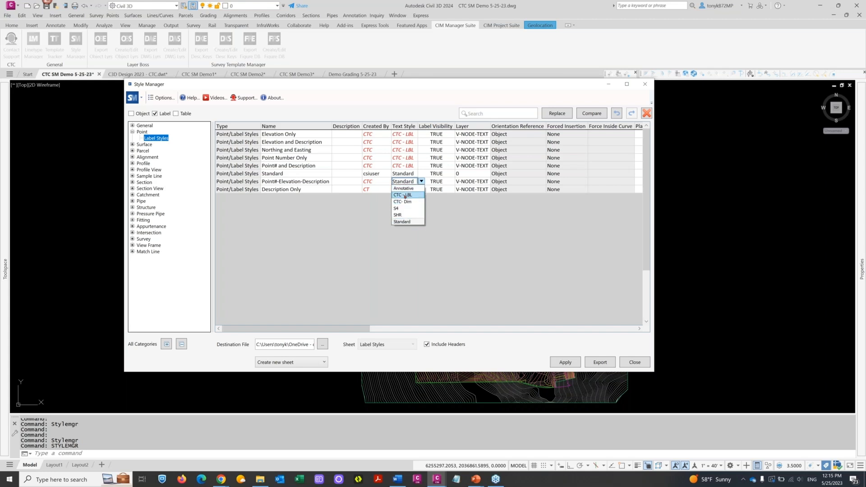
left_click(404, 195)
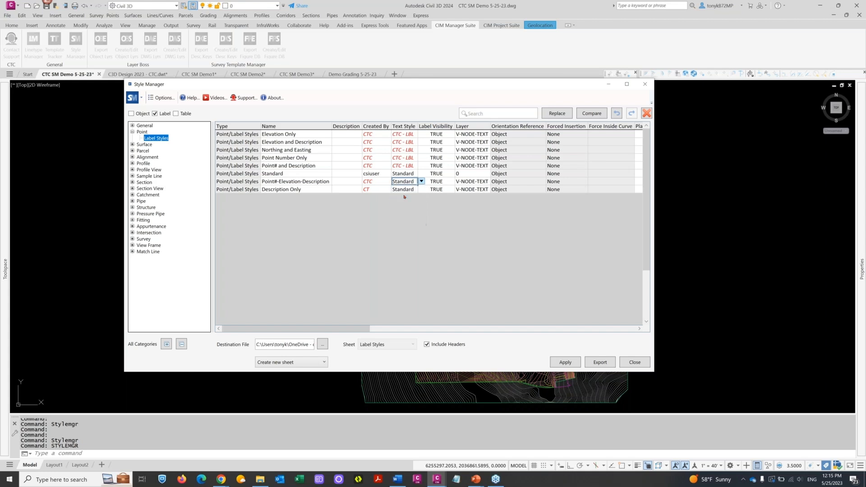
left_click(410, 190)
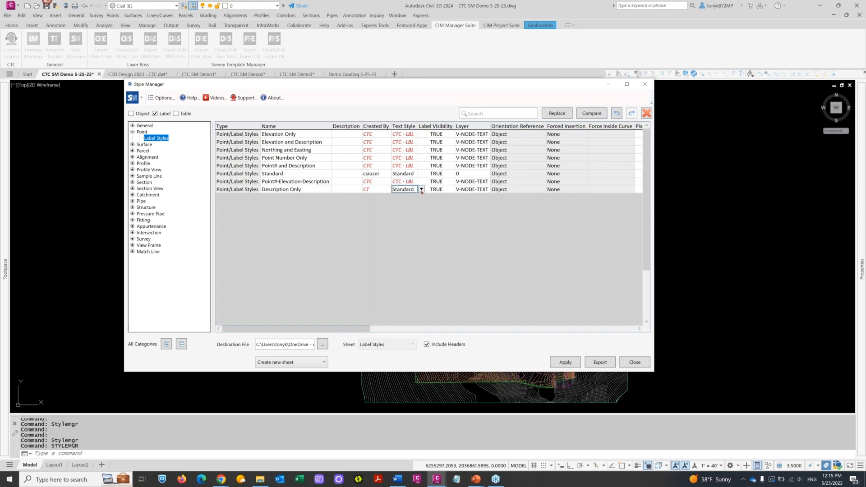
left_click(422, 190)
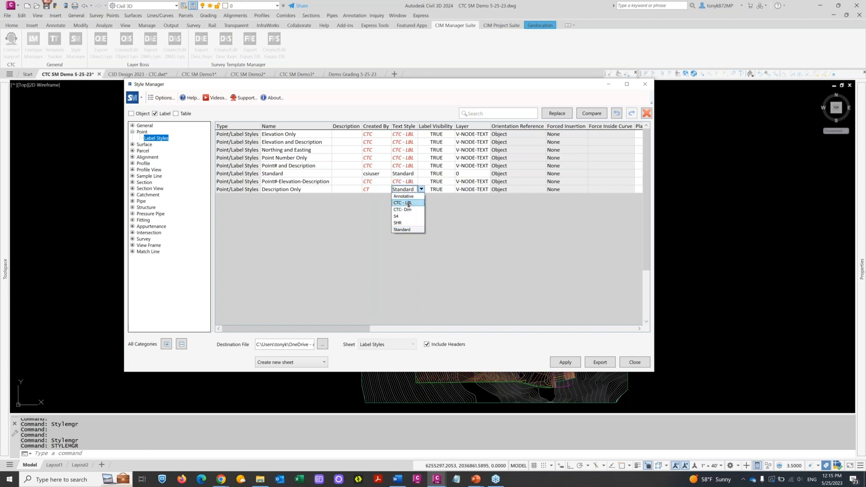
left_click(408, 203)
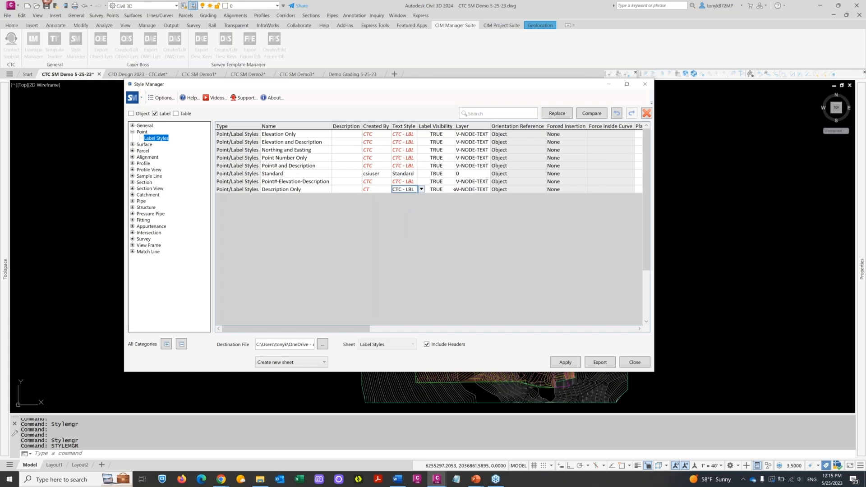
Set the label visibility of the Standard point label style to FALSE
left_click(446, 183)
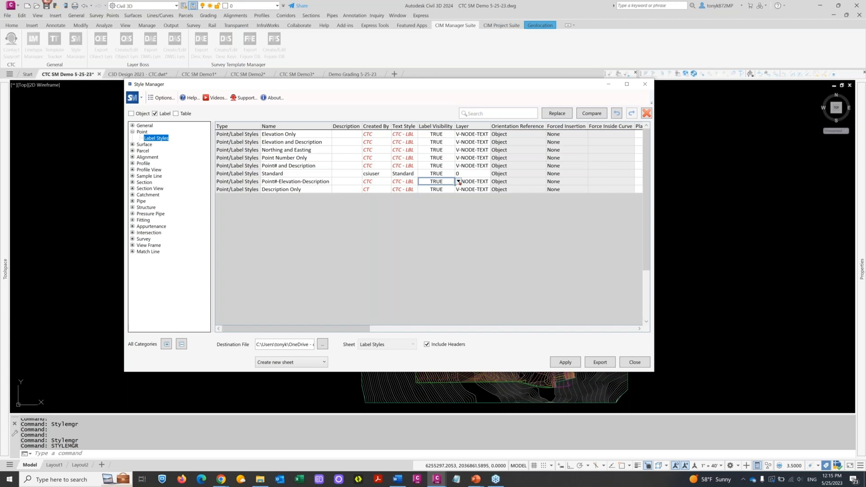
left_click(439, 174)
left_click(458, 173)
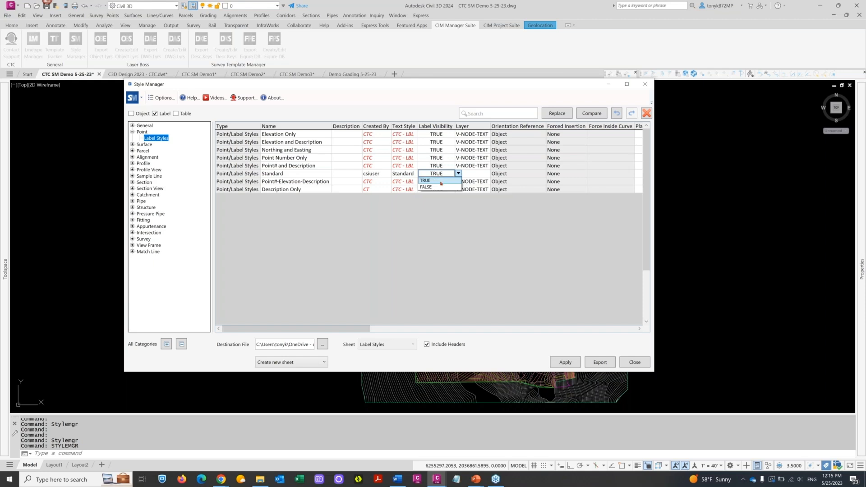
left_click(441, 188)
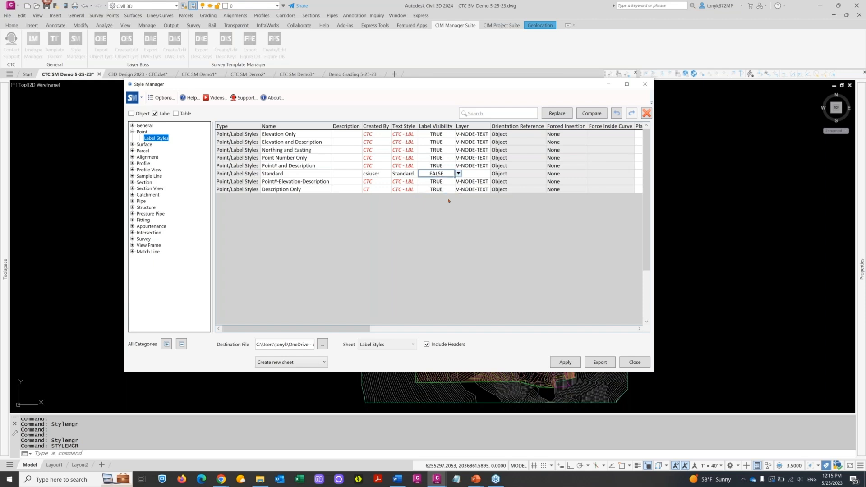
Set the layer of the Elevation Only point label style to V-NODE
left_click(473, 173)
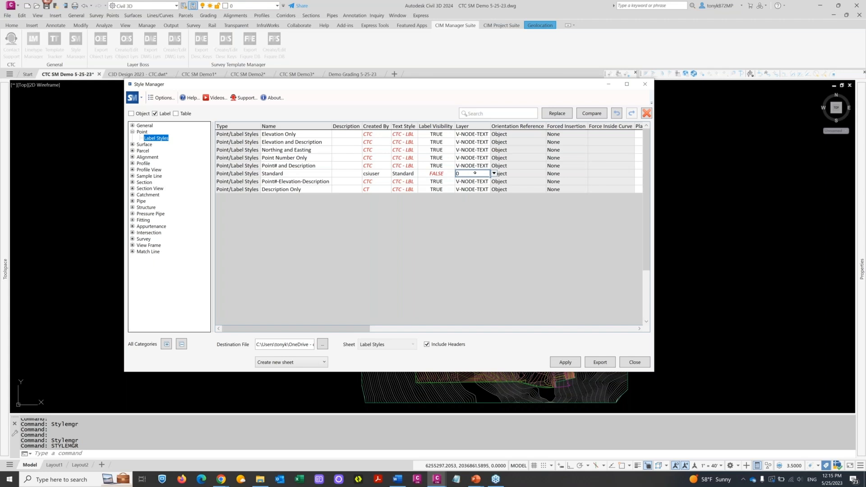
left_click(481, 134)
left_click(494, 134)
left_click(477, 148)
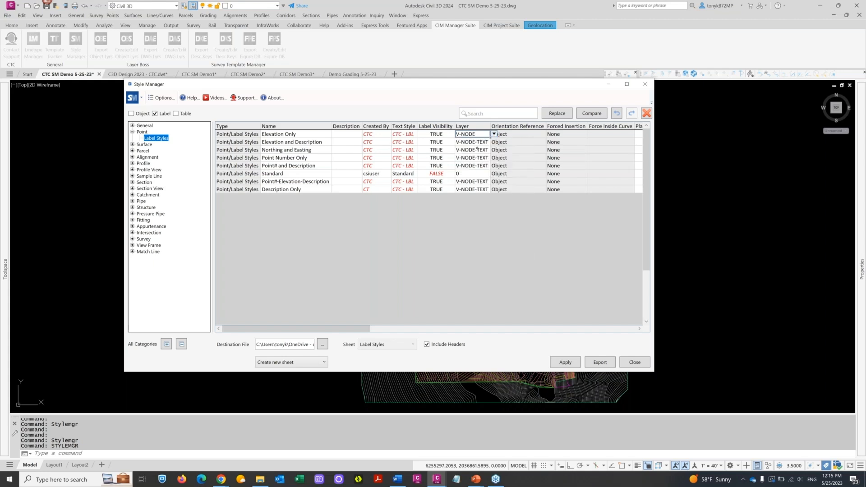
Set the layer to V-NODE for all remaining Point label styles except Standard
left_click_drag(486, 146, 486, 167)
left_click(486, 181)
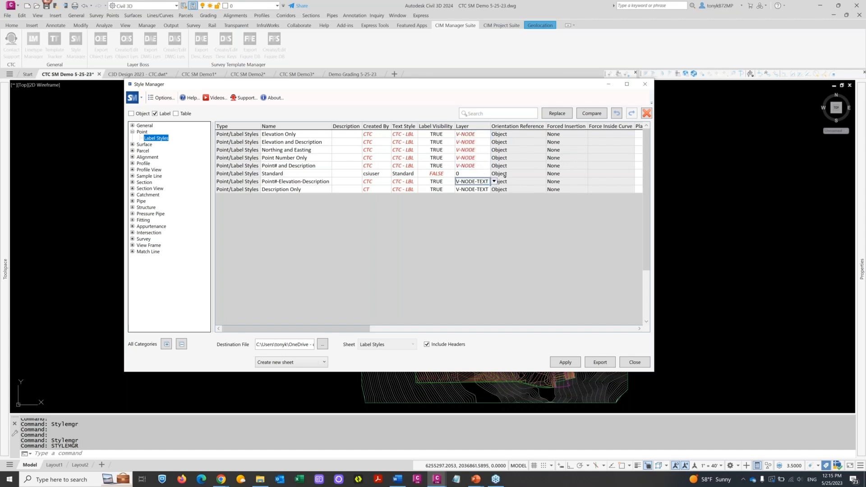
left_click(494, 181)
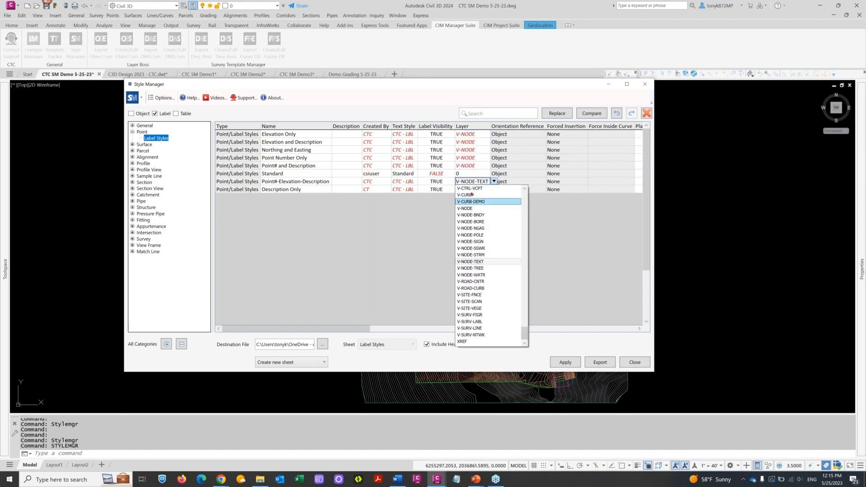
left_click(467, 208)
left_click(488, 189)
left_click(494, 190)
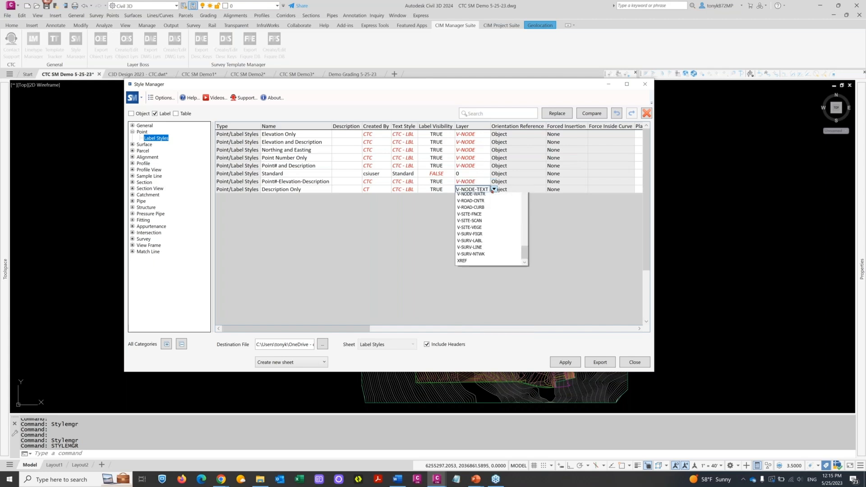
left_click(471, 216)
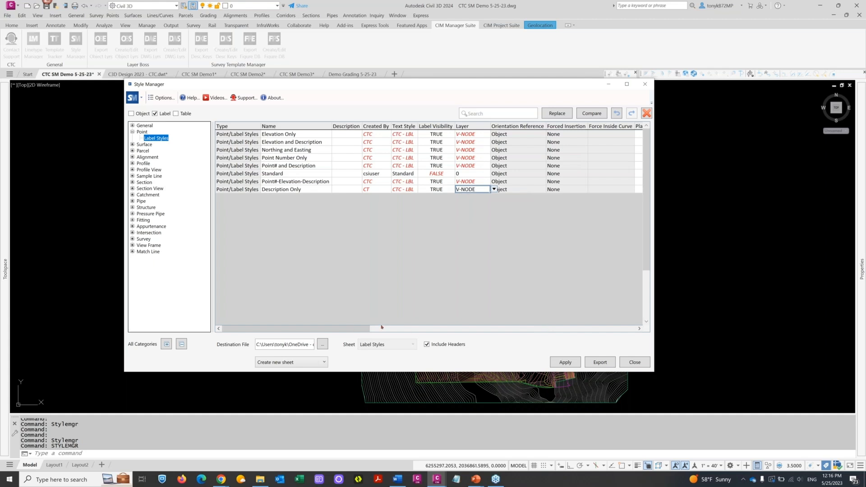
Apply the point label style edits to all styles in the current drawing and close Style Manager
left_click_drag(351, 329, 440, 329)
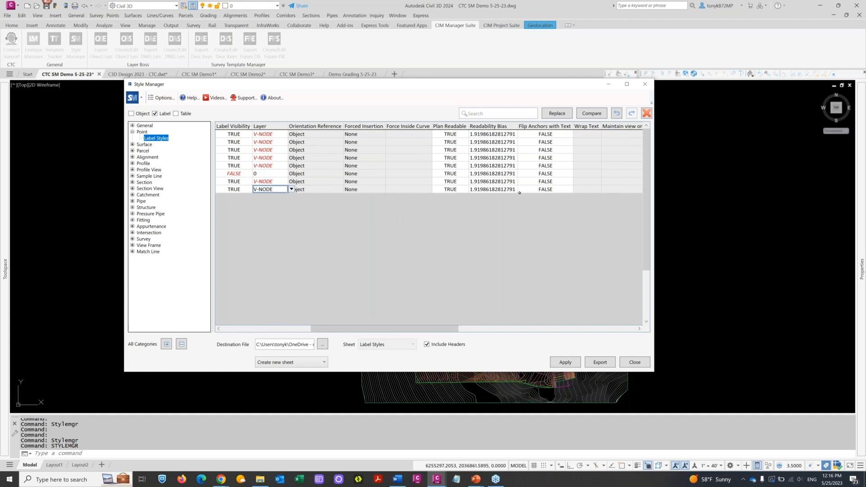
left_click_drag(452, 328, 324, 328)
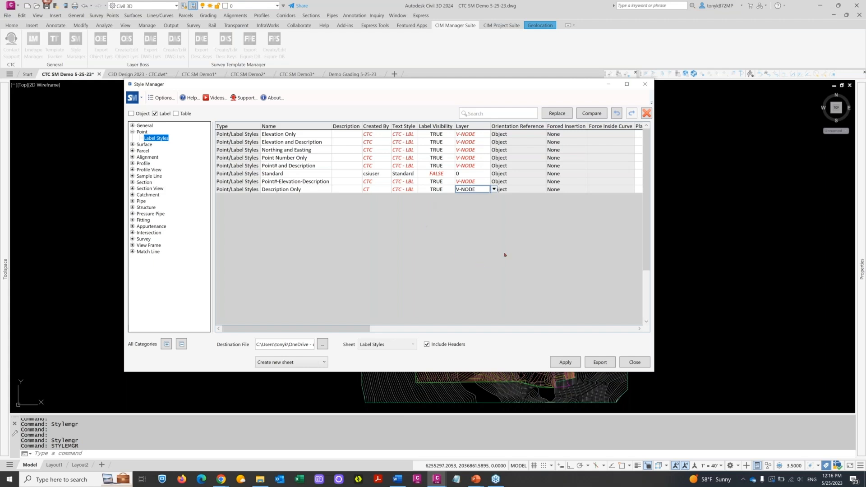
left_click(565, 362)
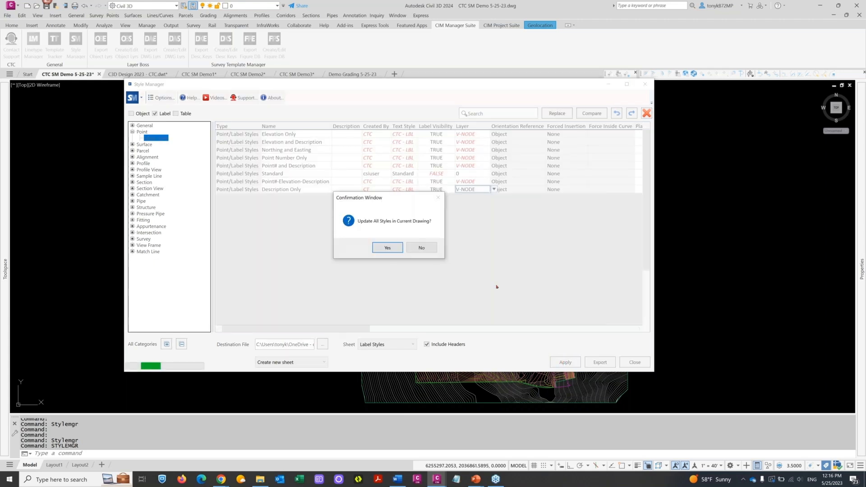
left_click(383, 249)
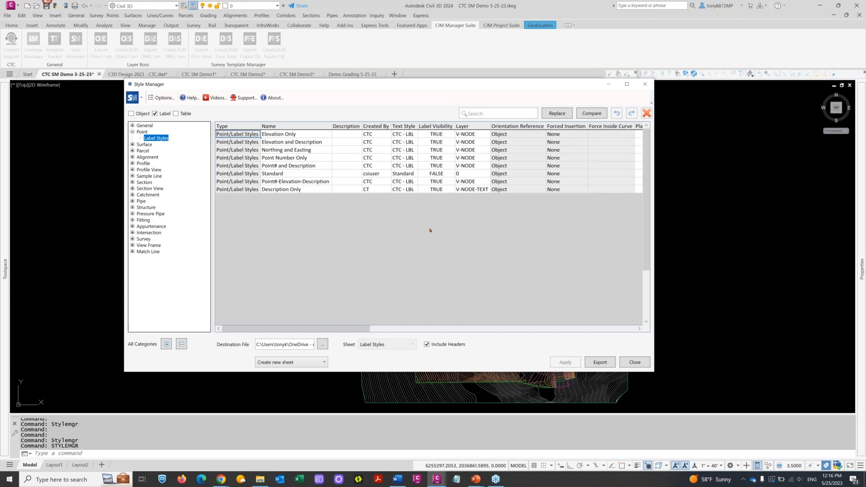
left_click(631, 361)
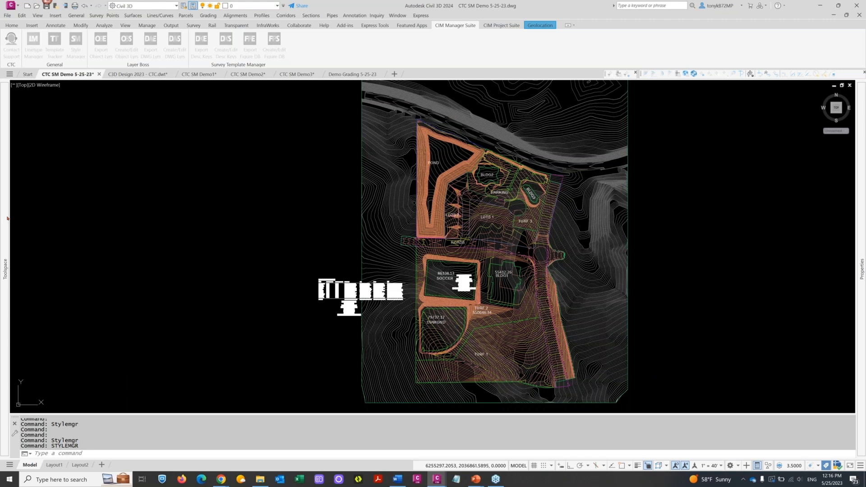
Check the general properties of the Description Only point label style in the drawing settings, and close its Label Style Composer
mouse_move(7, 218)
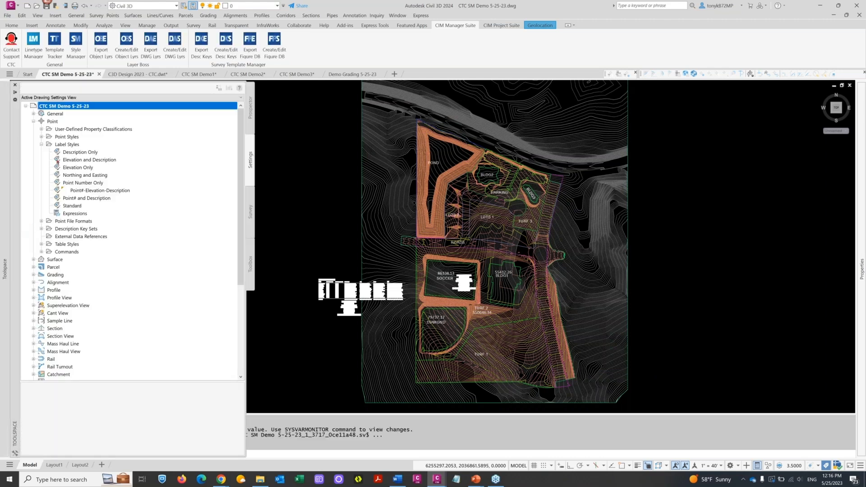
left_click(41, 144)
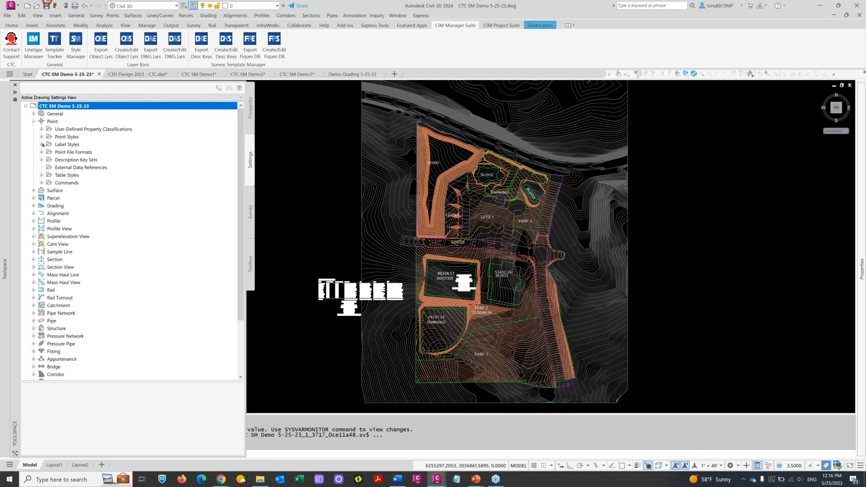
left_click(41, 144)
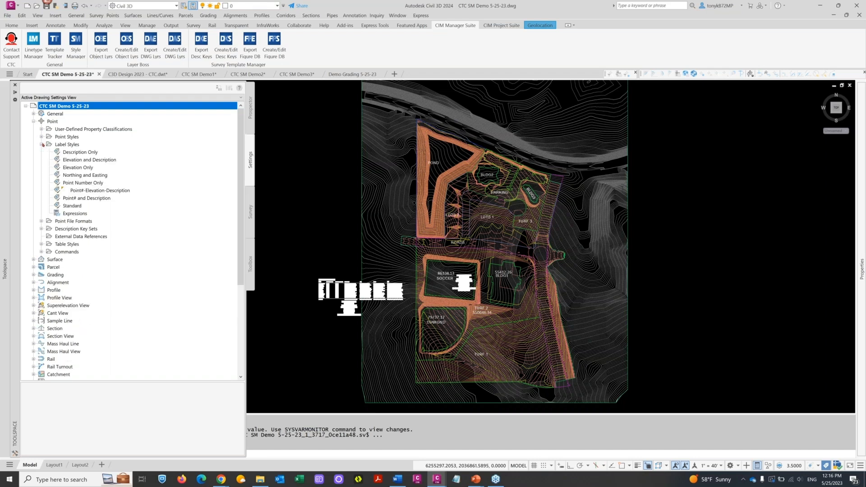
left_click(89, 154)
right_click(91, 155)
left_click(108, 158)
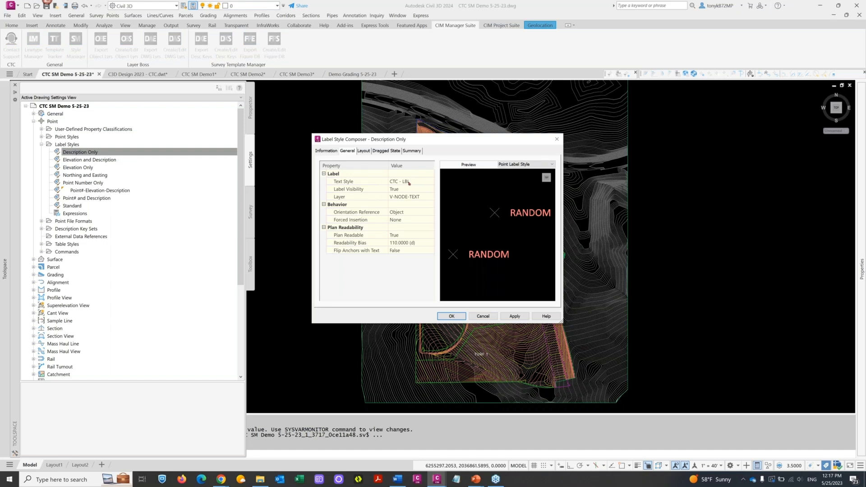
left_click(408, 183)
left_click(447, 315)
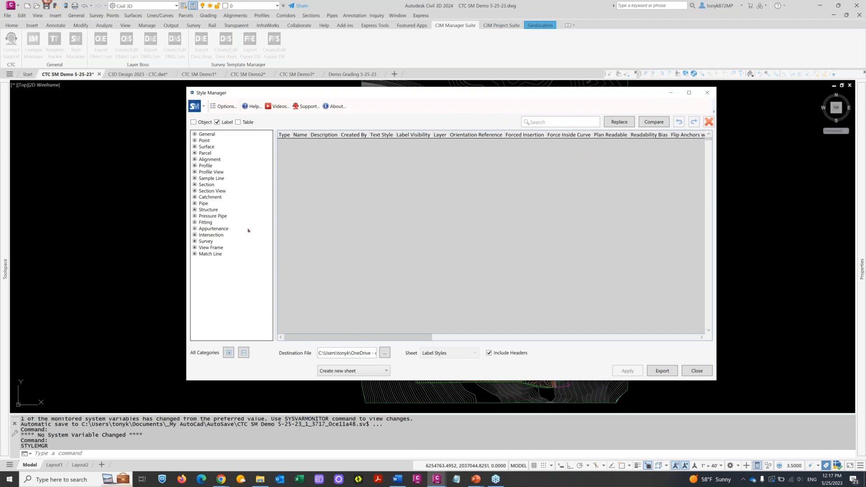
Include object and table styles alongside label styles in Style Manager, and expand all style categories
left_click(193, 122)
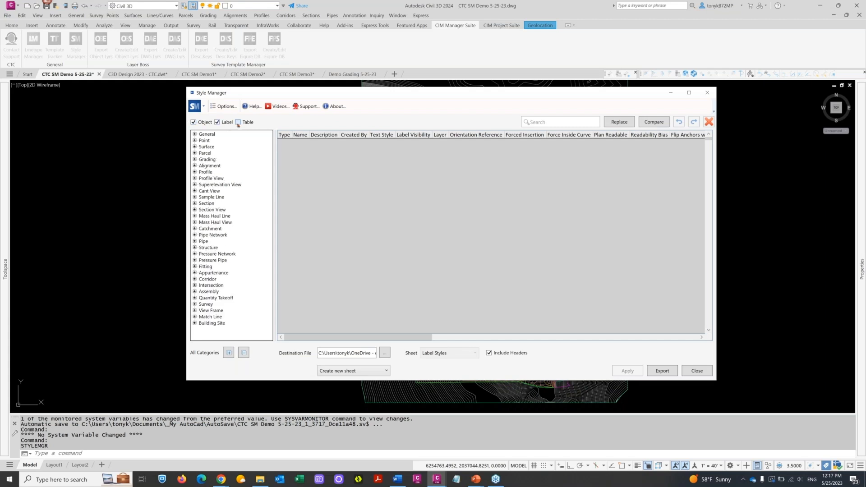
left_click(228, 353)
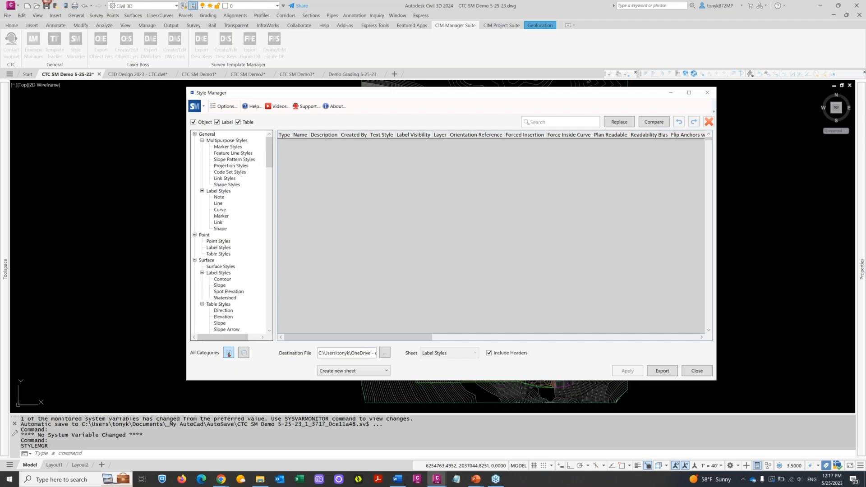
left_click_drag(272, 159, 272, 157)
Search for TREE in the General styles and extend the search to all style categories
left_click(212, 134)
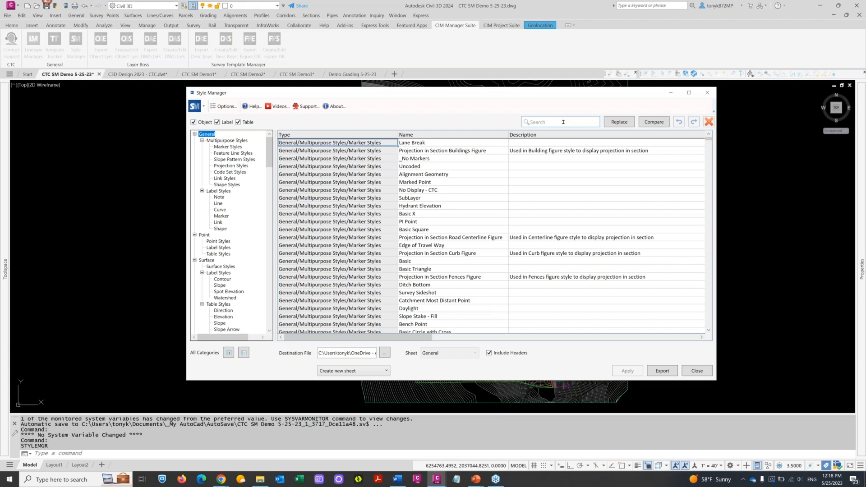
type("TREE")
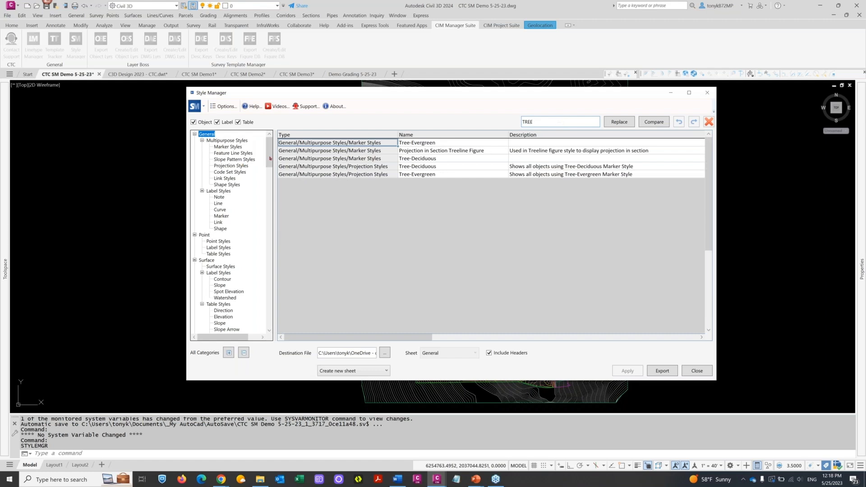
scroll(270, 280, "down", 15)
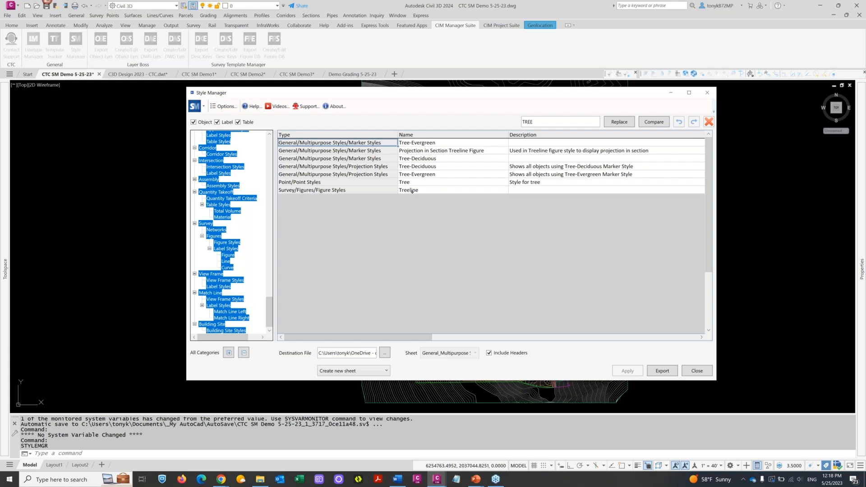
Replace the search text with ALI and look through the matching styles across all categories
left_click_drag(539, 123, 510, 125)
type("AL")
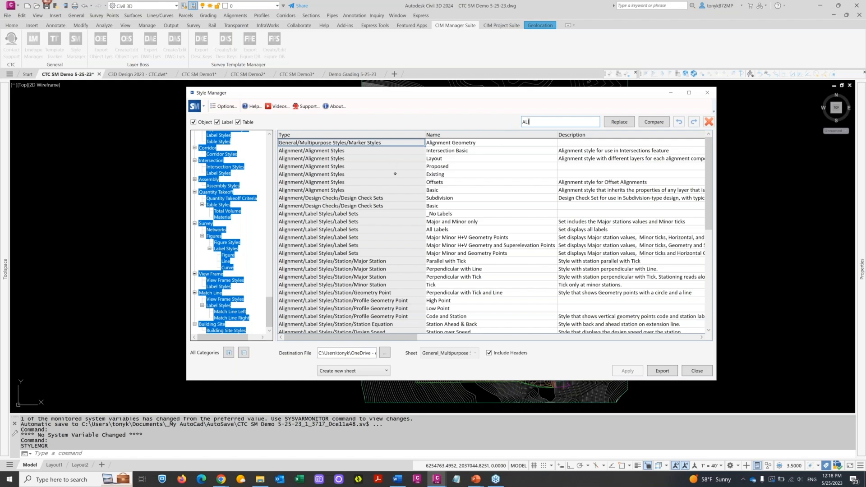
scroll(395, 173, "down", 8)
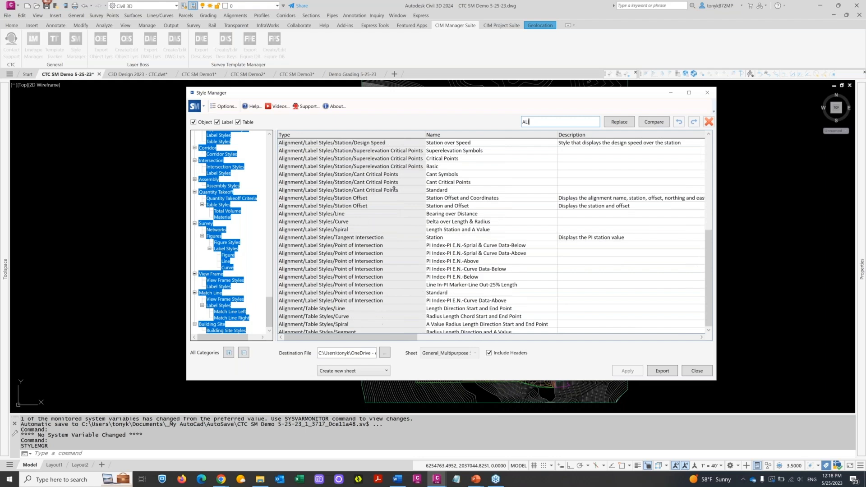
scroll(393, 189, "down", 4)
scroll(391, 211, "up", 4)
scroll(391, 210, "up", 8)
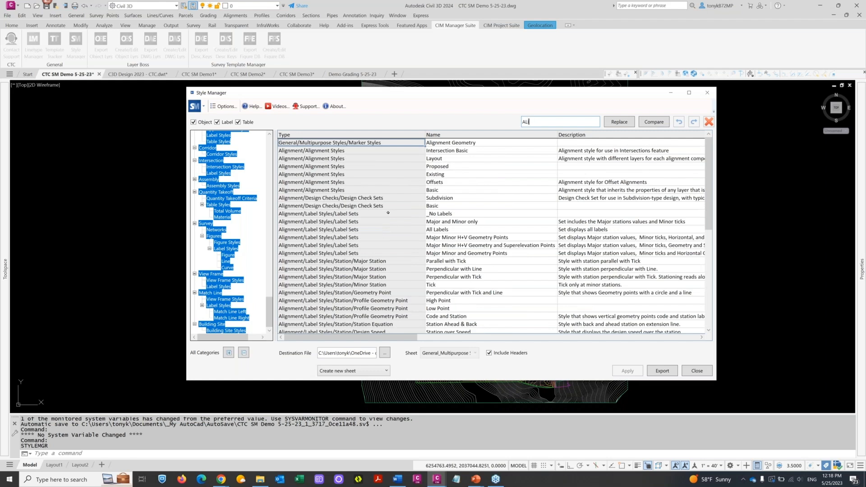
scroll(388, 214, "down", 8)
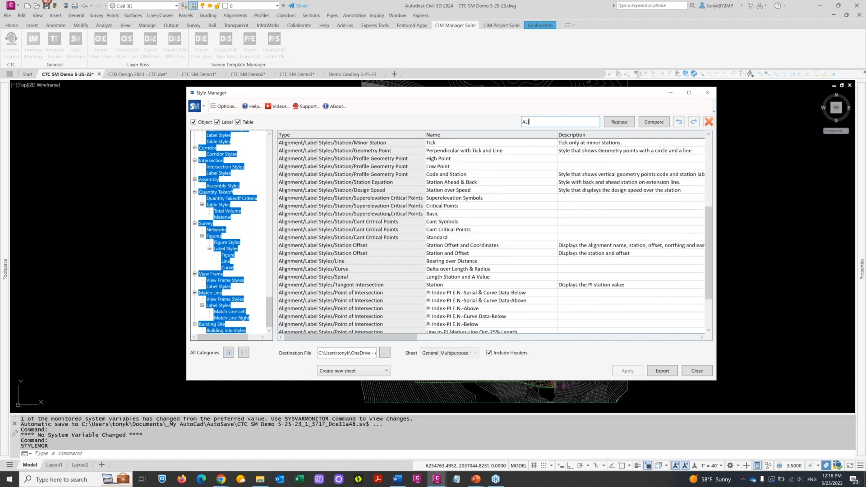
scroll(388, 215, "down", 1)
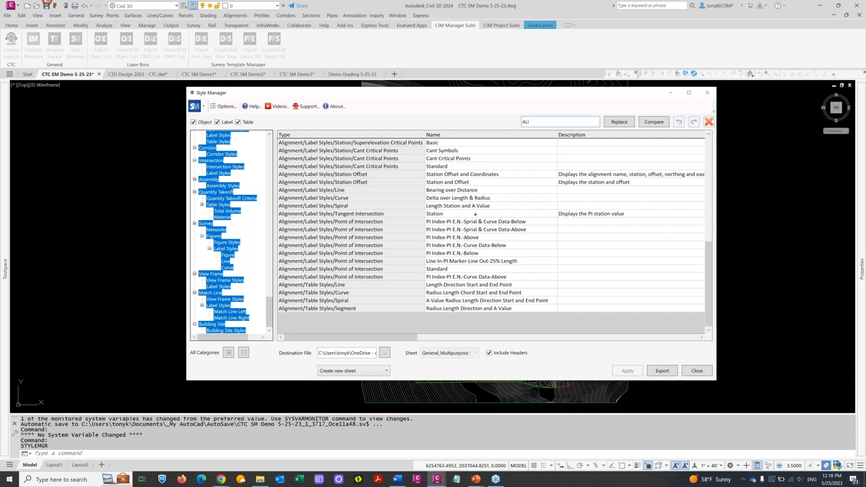
scroll(474, 214, "up", 9)
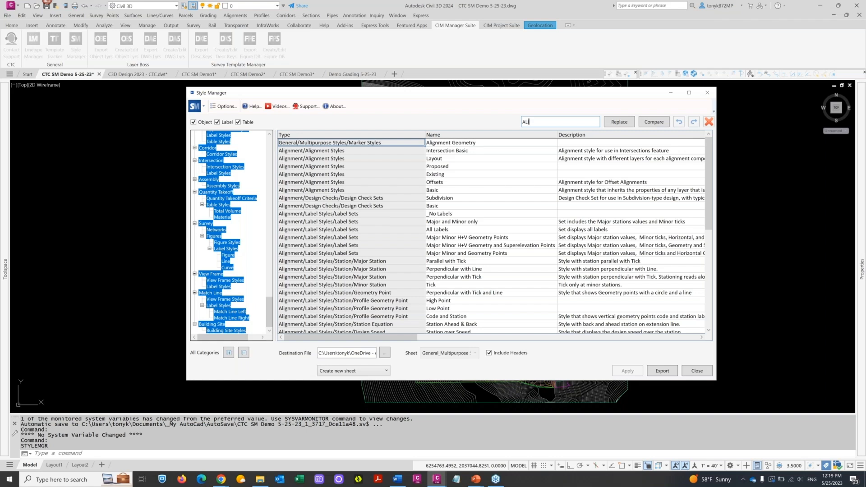
Limit the ALI search to the General styles and collapse all style categories
right_click(446, 197)
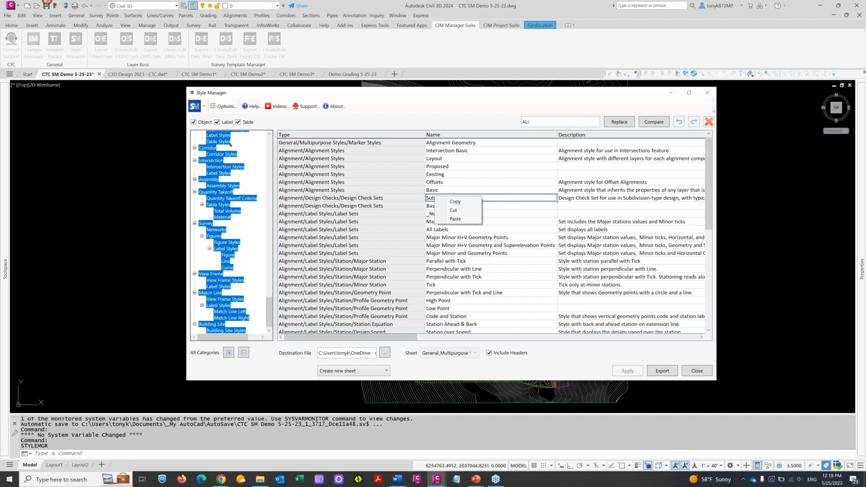
left_click_drag(270, 303, 248, 135)
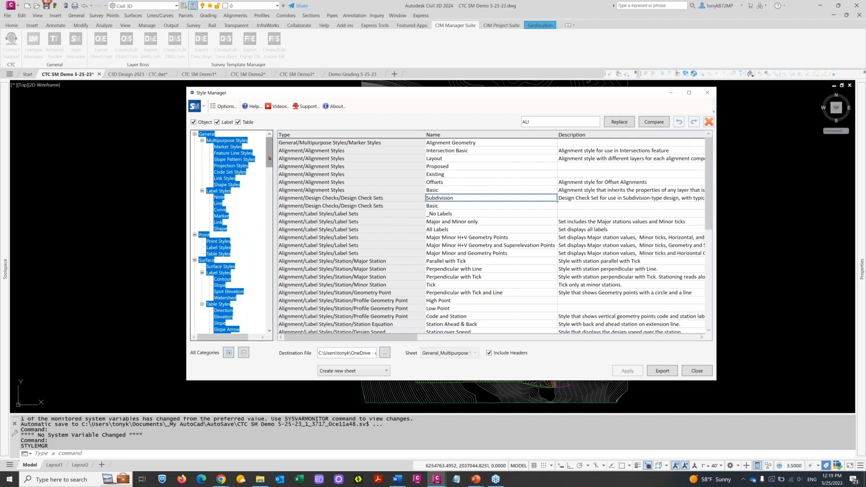
left_click(201, 134)
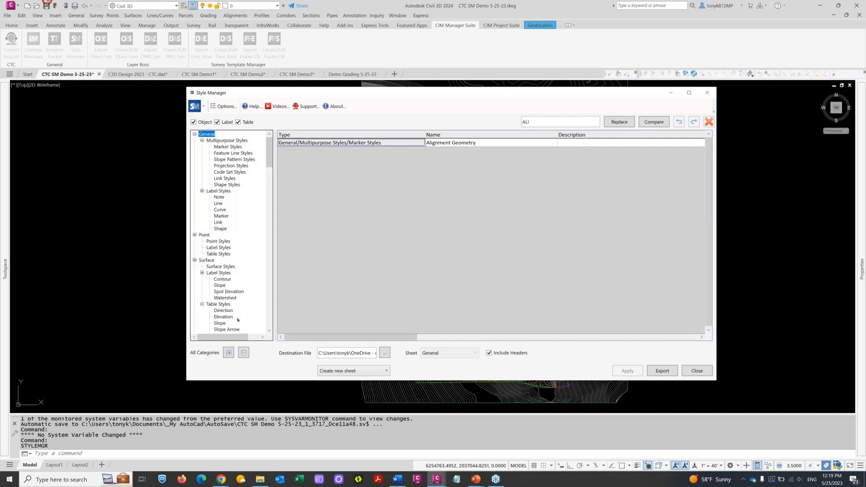
left_click(243, 353)
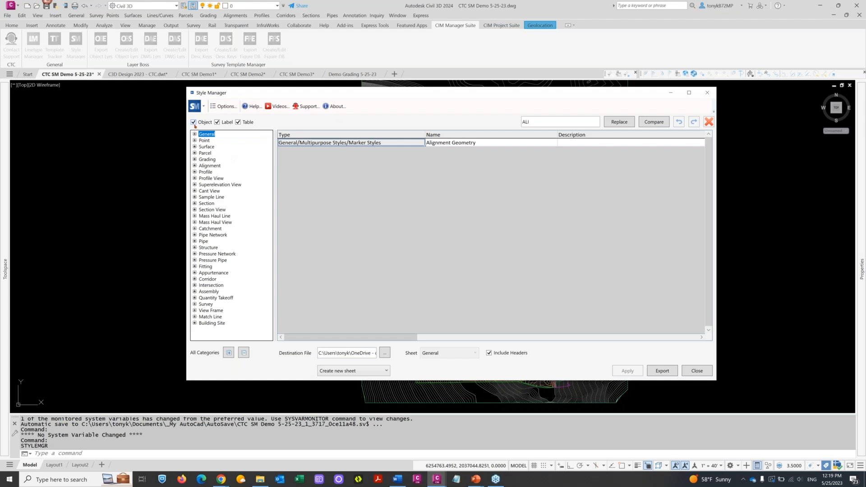
Review the styles in the Alignment category, its Label Styles branch and the Label Sets within it
left_click(205, 166)
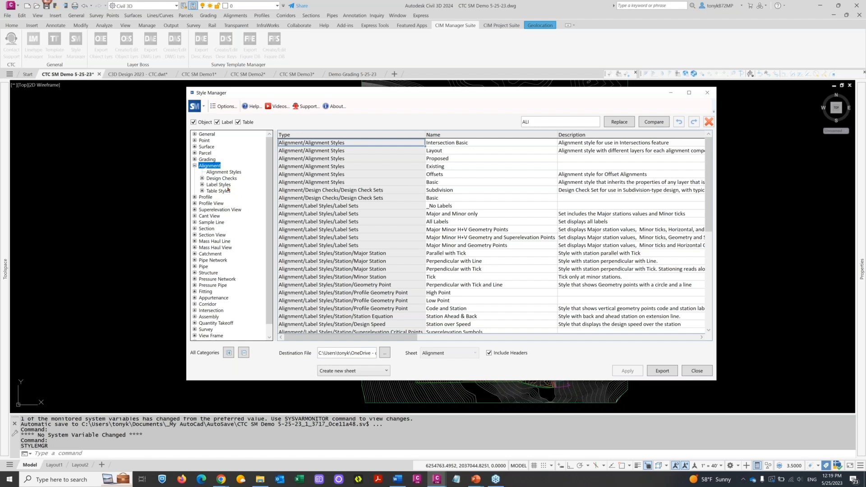
left_click(208, 185)
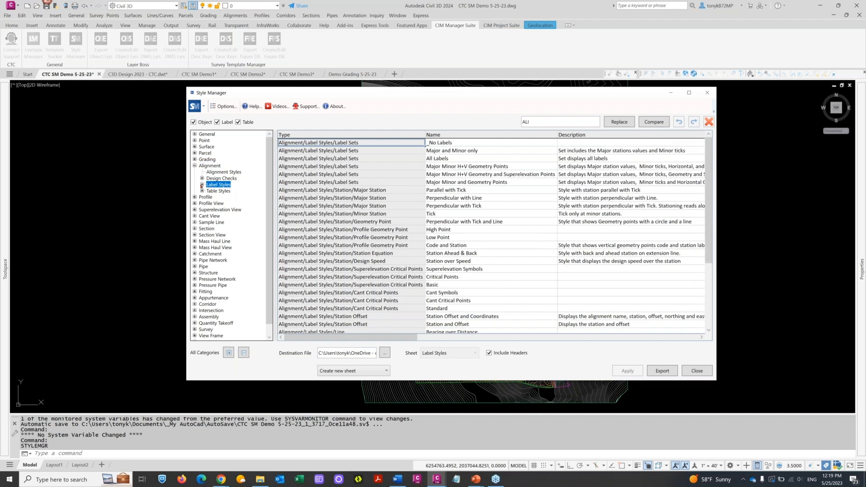
left_click(202, 185)
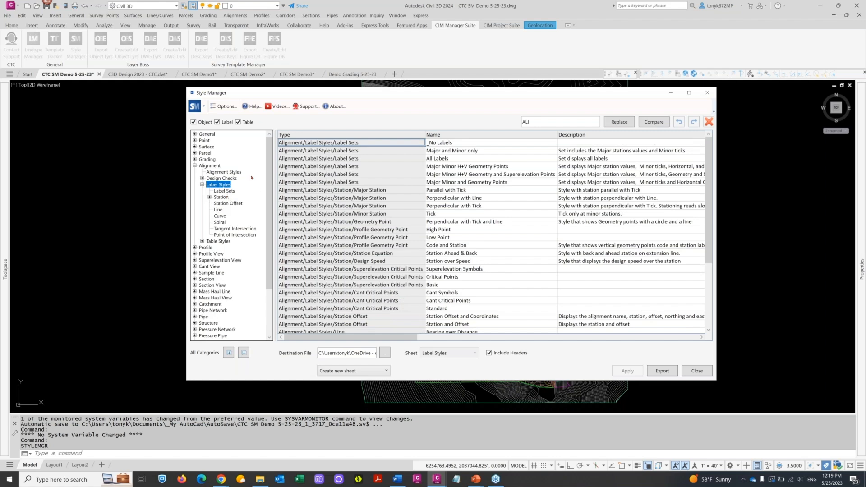
scroll(412, 242, "down", 2)
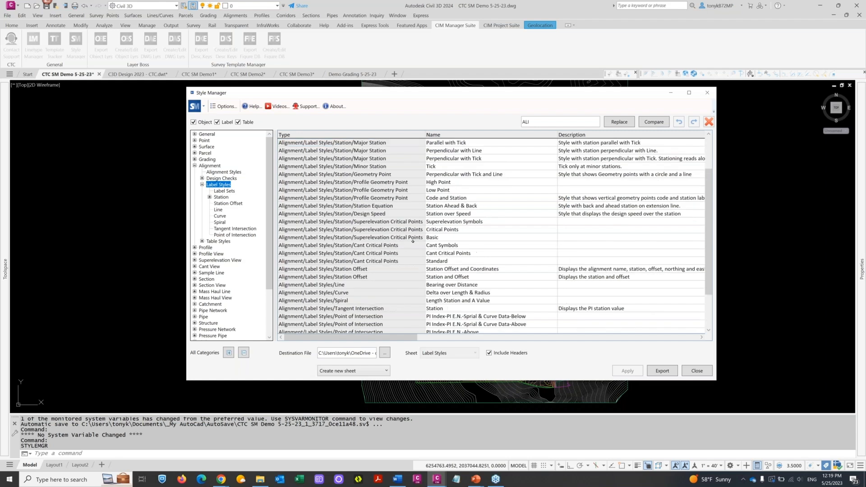
scroll(639, 253, "up", 2)
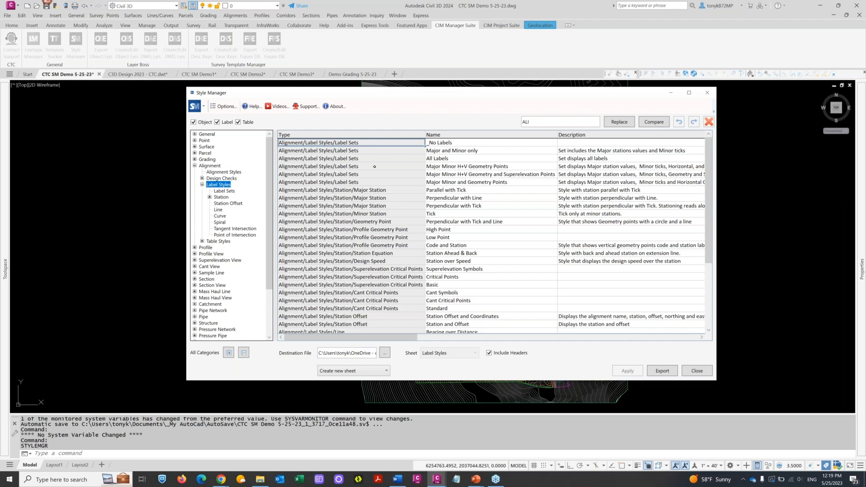
left_click(230, 191)
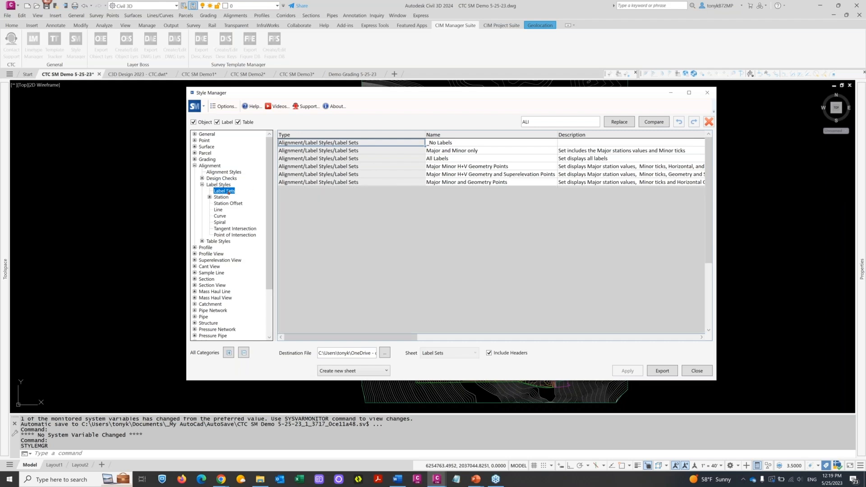
Append the suffix CTC to the names of the _No Labels, Major and Minor only, and All Labels label sets: " -CTC", " - CTC" and " - CTC"
left_click(518, 143)
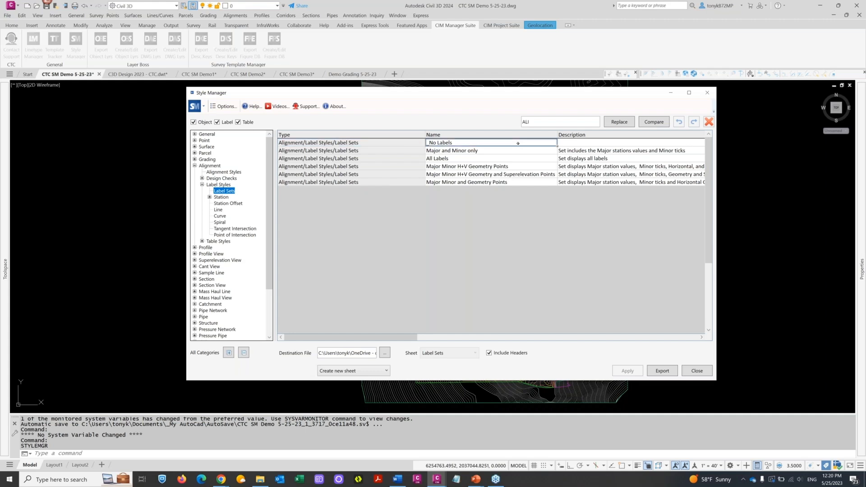
left_click(515, 142)
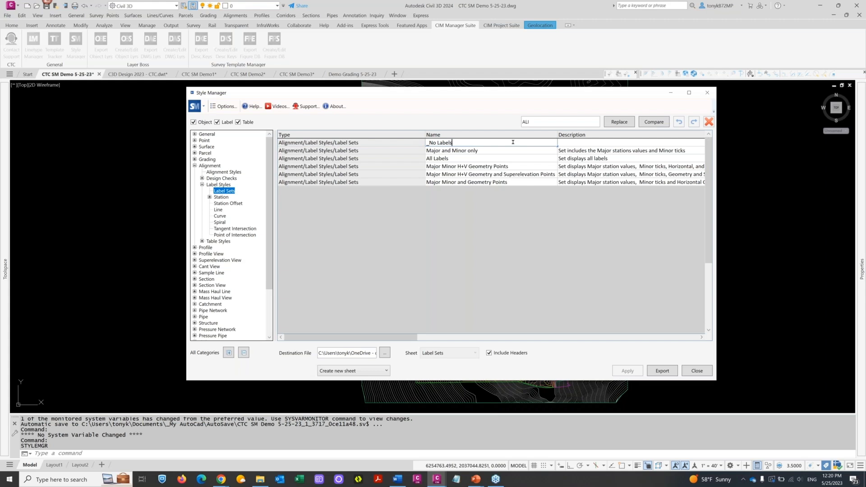
type("-CTC")
left_click(503, 153)
type("-CTC")
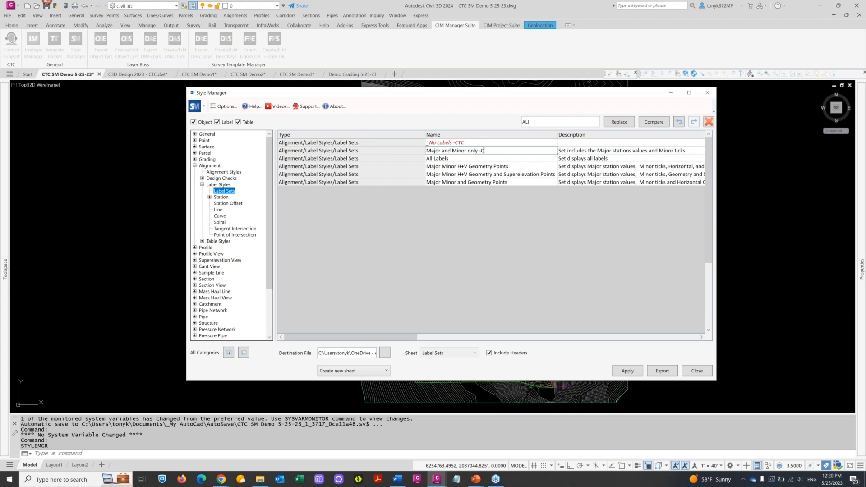
left_click(481, 150)
left_click(463, 160)
type("- CTC")
Append a CTC suffix to the names of the three Major Minor label sets and apply the renamed styles to the current drawing
left_click(509, 166)
type("- CTC")
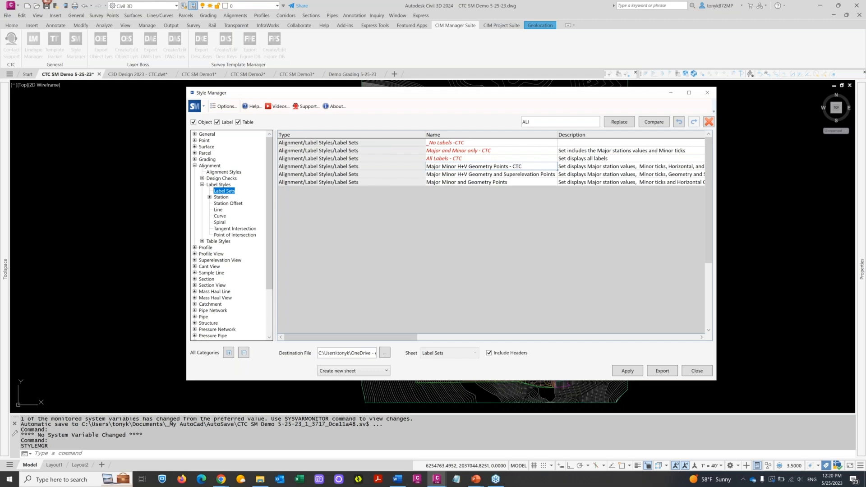
left_click(541, 174)
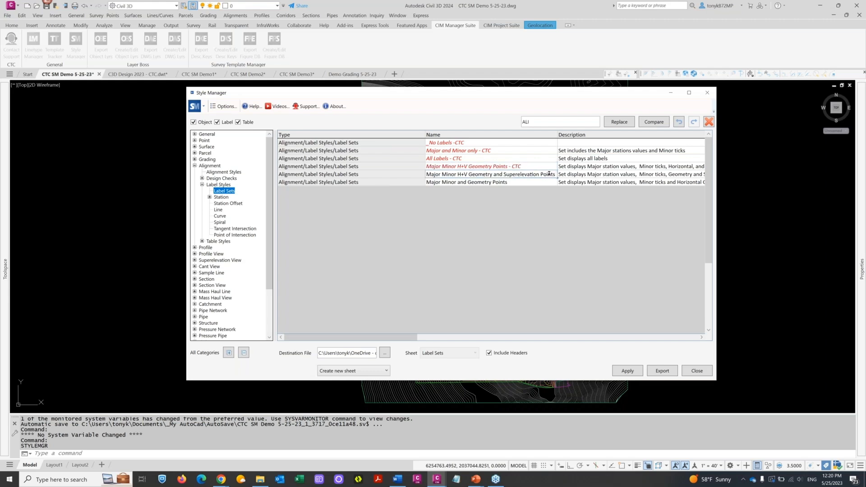
type("-CTC")
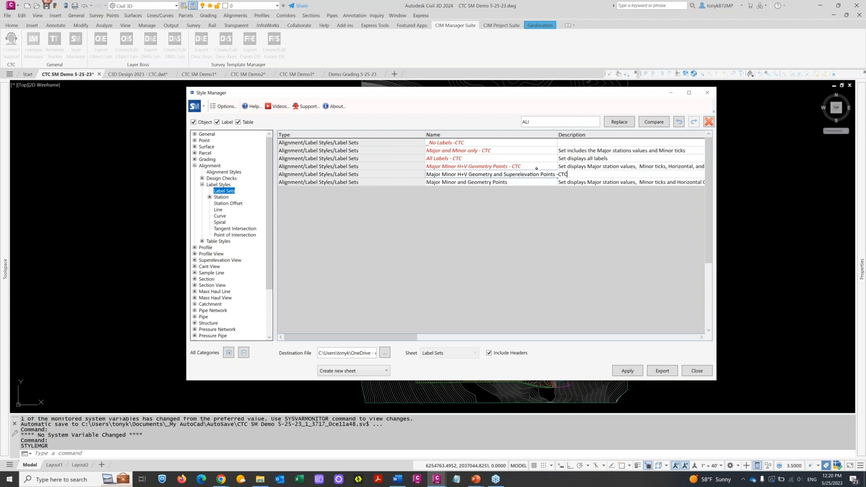
double_click(524, 183)
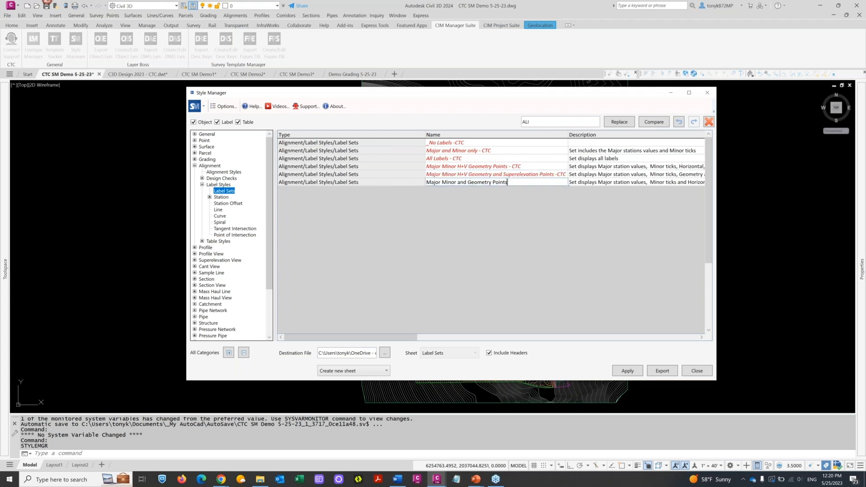
type("- CTC")
left_click(572, 183)
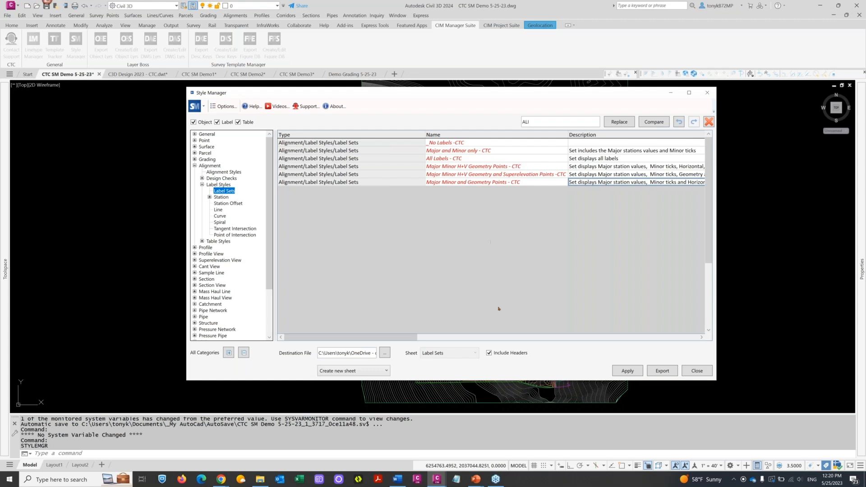
left_click(623, 371)
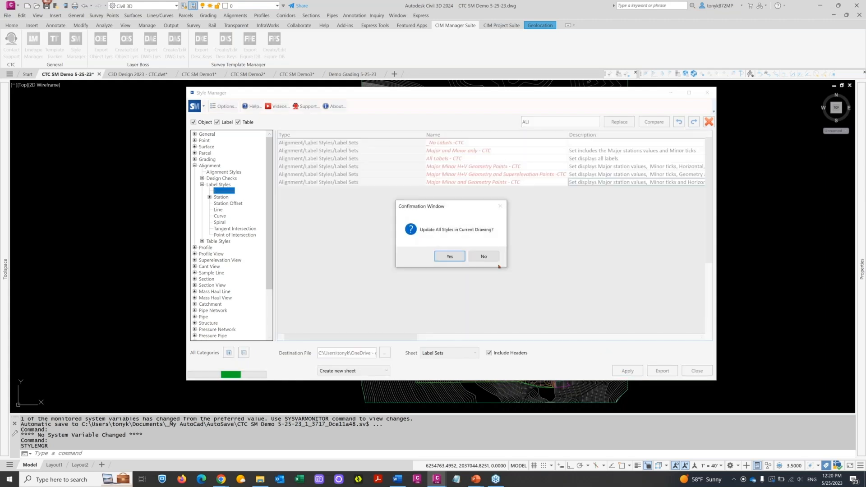
left_click(450, 257)
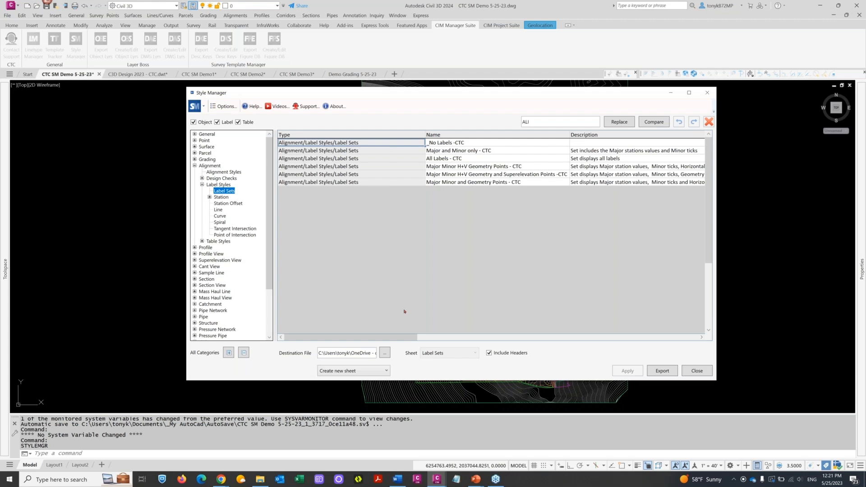
left_click(385, 356)
left_click(385, 352)
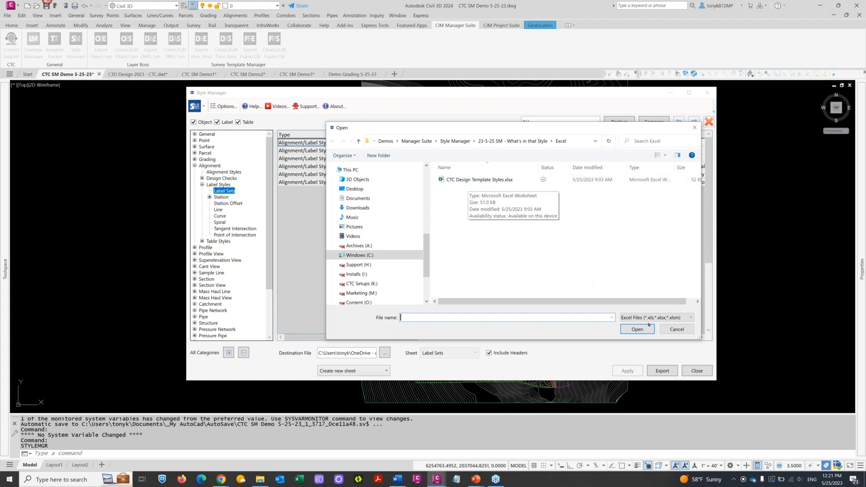
left_click(675, 330)
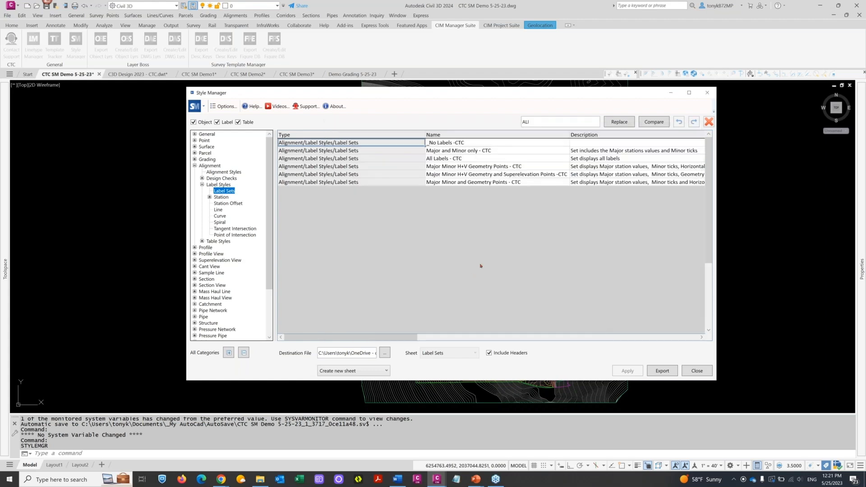
left_click(386, 372)
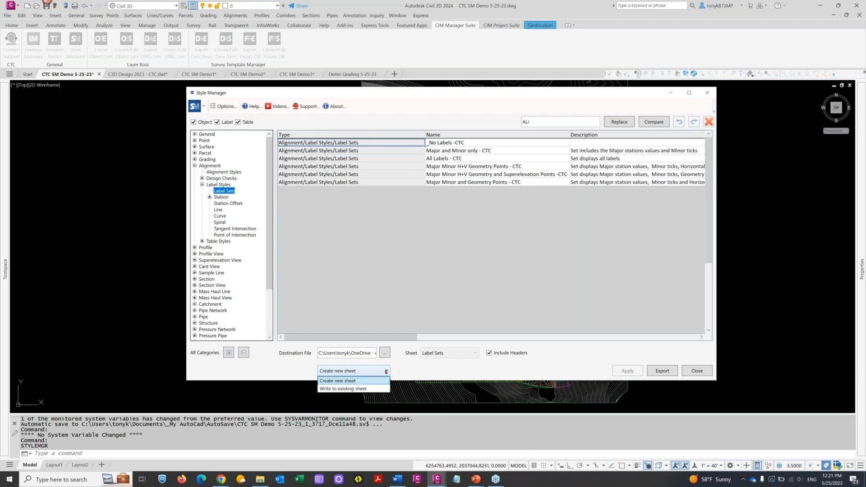
left_click(386, 372)
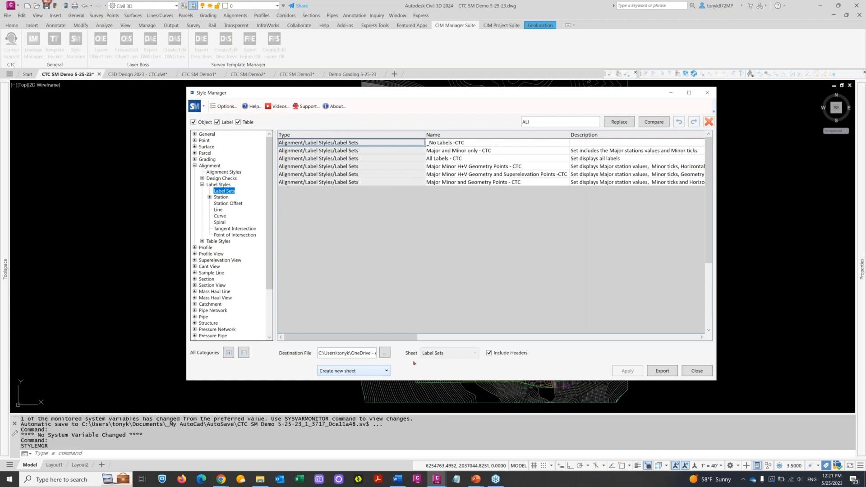
left_click(368, 371)
left_click(368, 372)
Create an Excel workbook named dEMO 5-25-23.xlsx in the Excel folder and set it as the export destination file
left_click(385, 353)
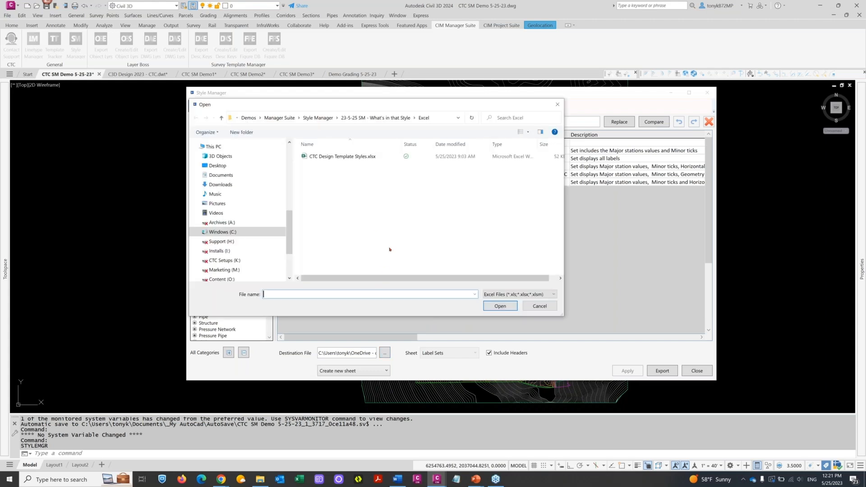
right_click(366, 213)
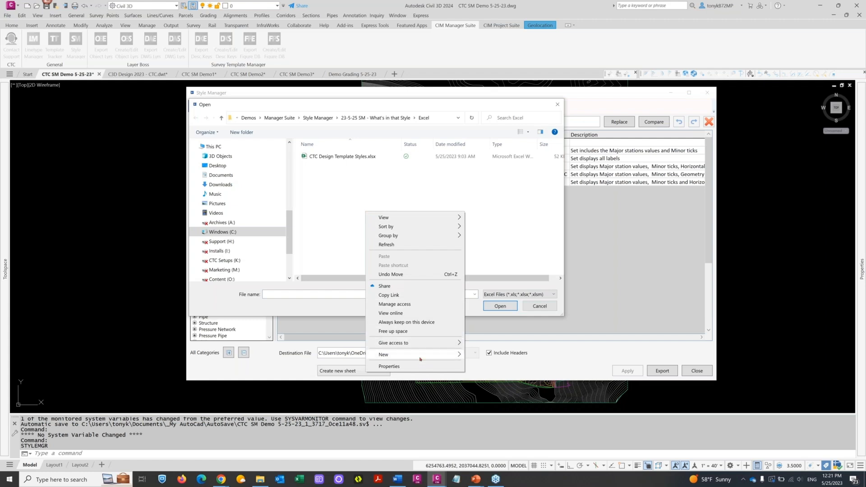
mouse_move(420, 359)
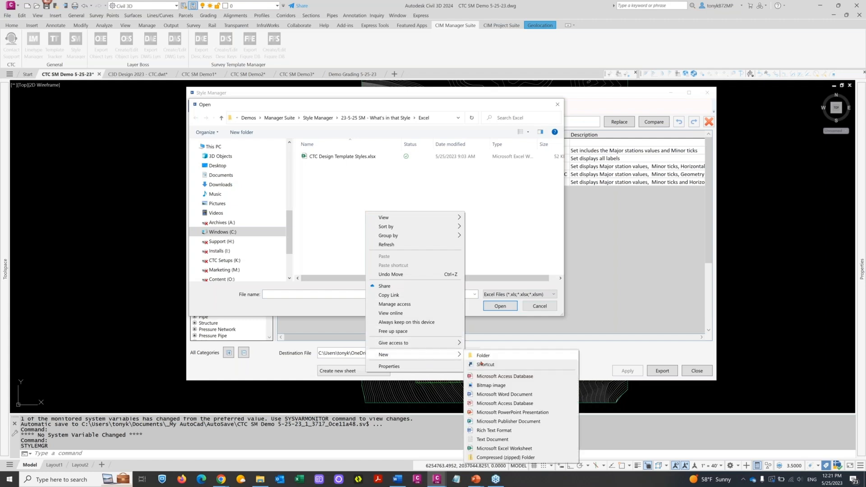
left_click(487, 448)
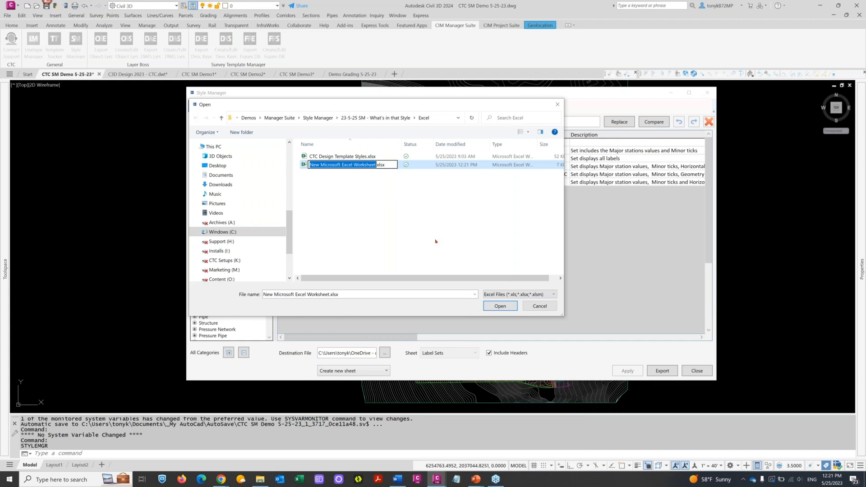
type("dEMO")
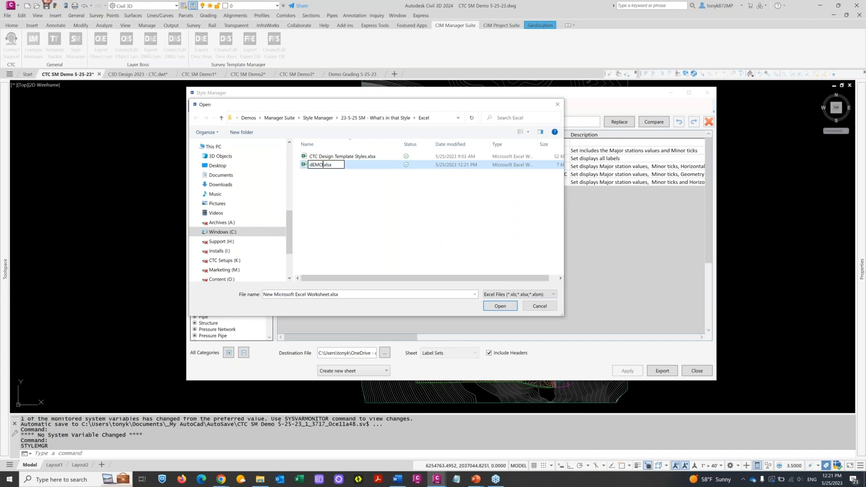
type(" 5-25-23")
left_click(369, 156)
left_click(359, 164)
left_click(498, 306)
left_click_drag(344, 353, 409, 354)
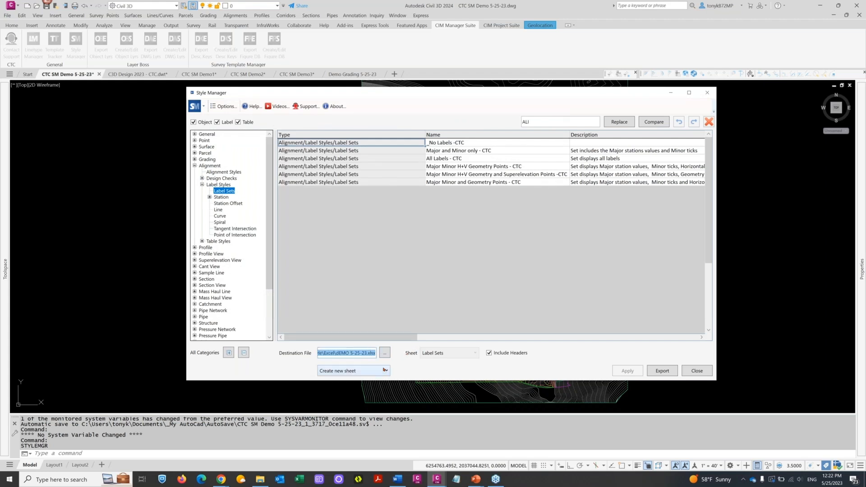
Export the alignment Label Sets with headers to a new sheet in the destination workbook
left_click(385, 371)
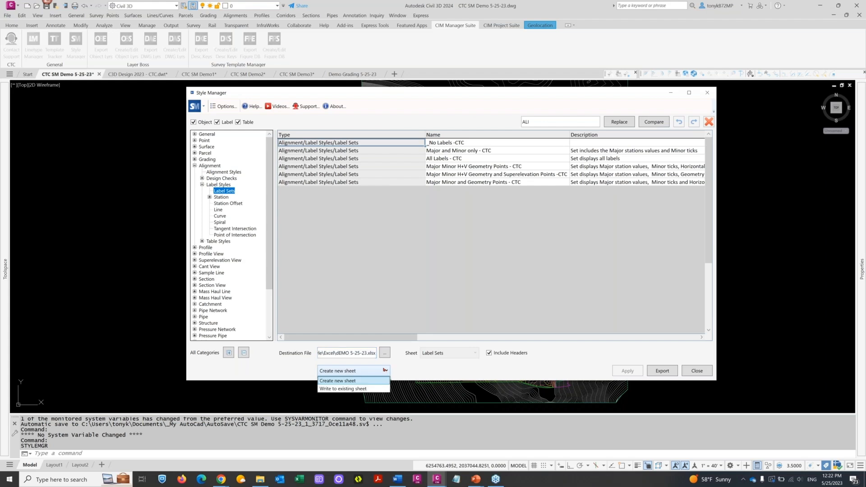
left_click(385, 370)
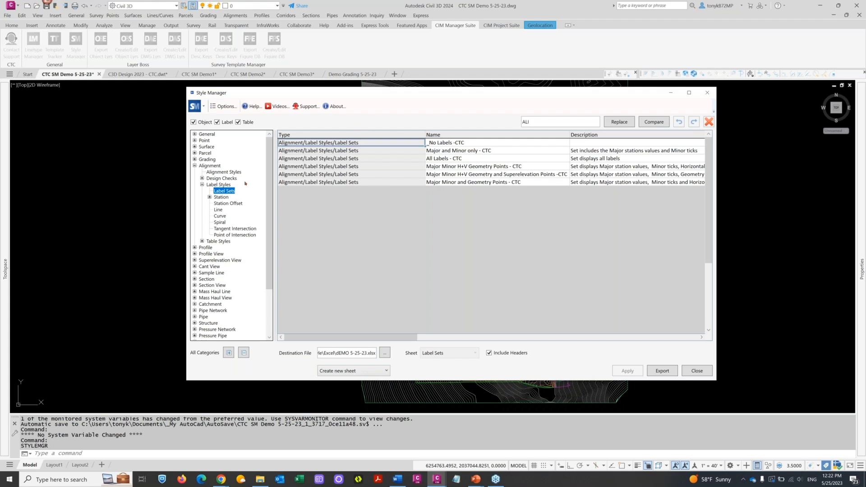
left_click(662, 371)
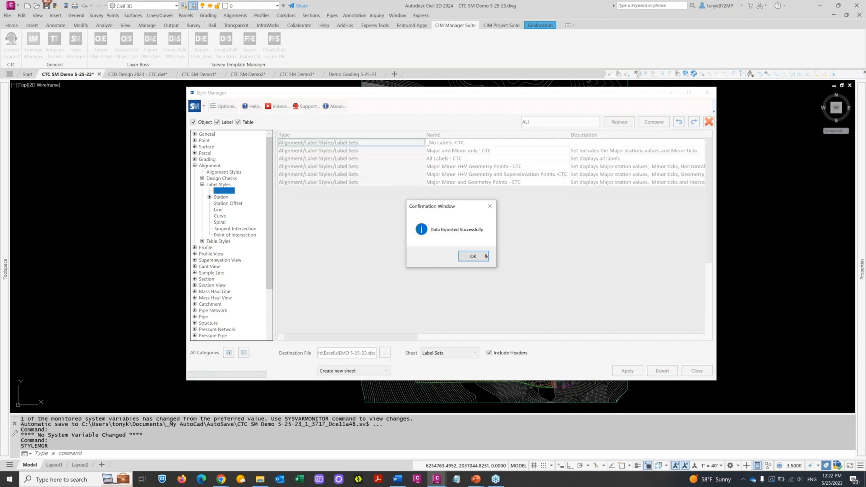
left_click(471, 256)
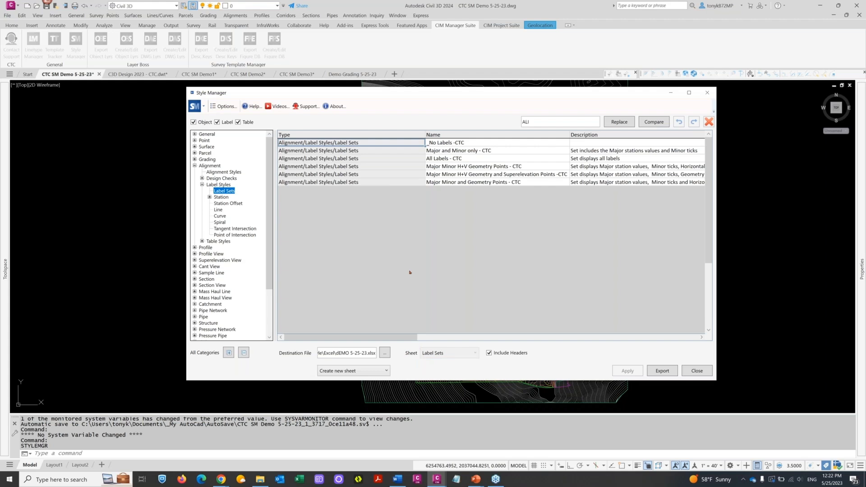
Set the export to write to an existing sheet, then switch to File Explorer and open dEMO 5-25-23.xlsx in Excel
left_click(386, 371)
left_click(364, 388)
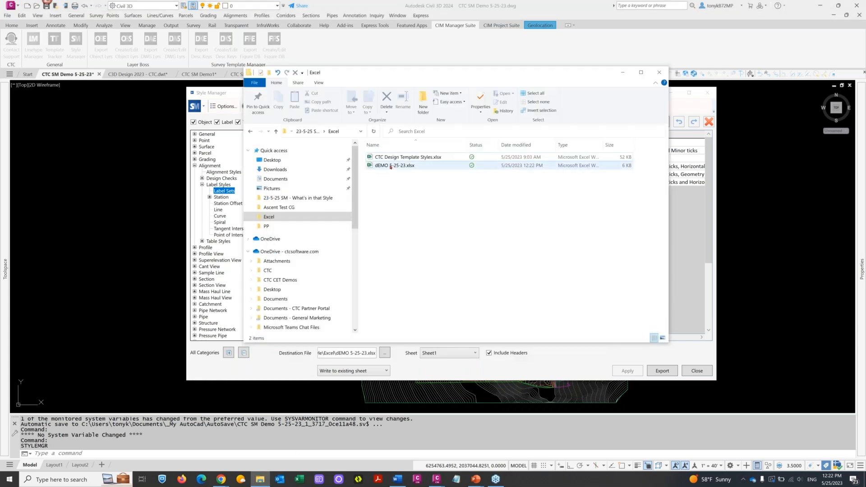
left_click(391, 165)
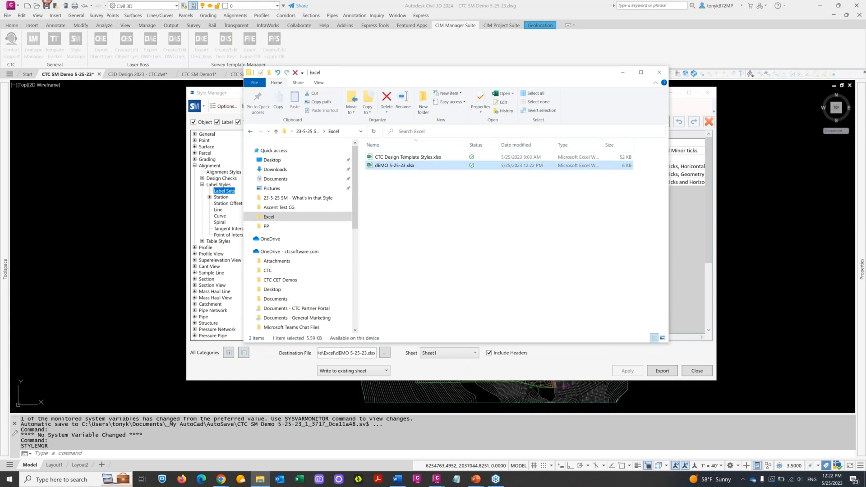
double_click(390, 166)
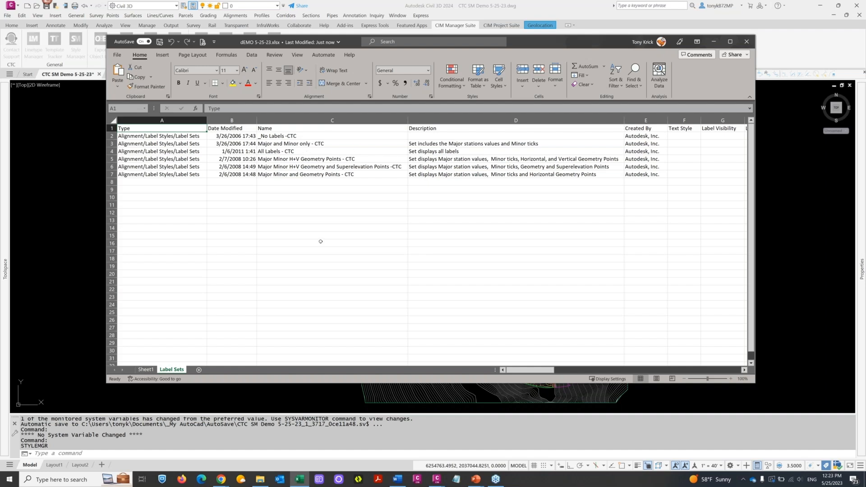
left_click_drag(536, 372, 507, 370)
Enter CTC as the Created By value in E2 and fill it down through E7 for every label set
double_click(324, 137)
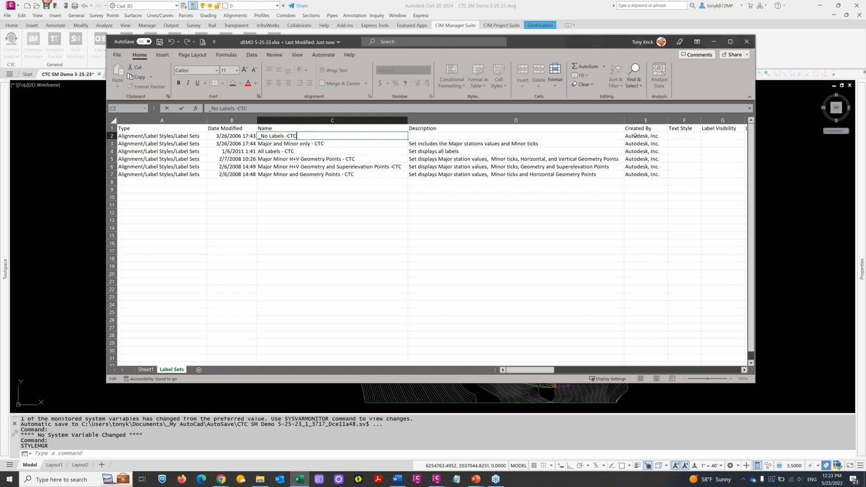
left_click(635, 136)
double_click(636, 136)
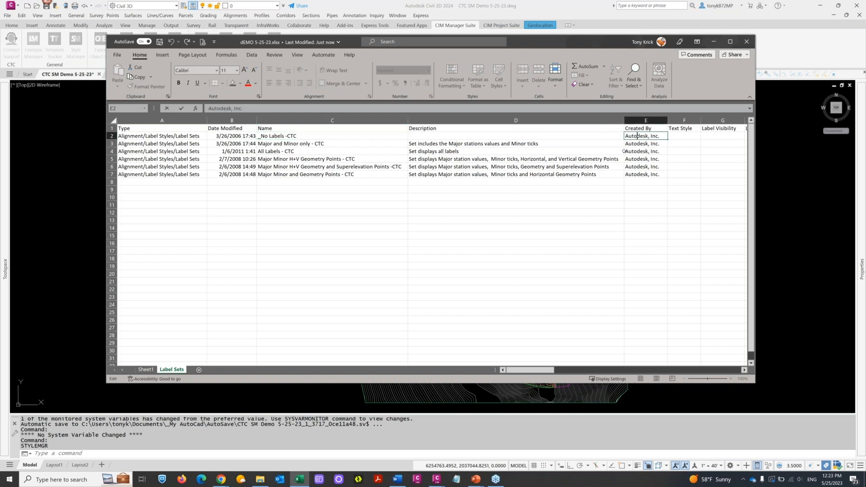
type("CTC")
key("BackSpace")
key("BackSpace")
key("BackSpace")
key("BackSpace")
key("BackSpace")
key("BackSpace")
key("BackSpace")
key("Return")
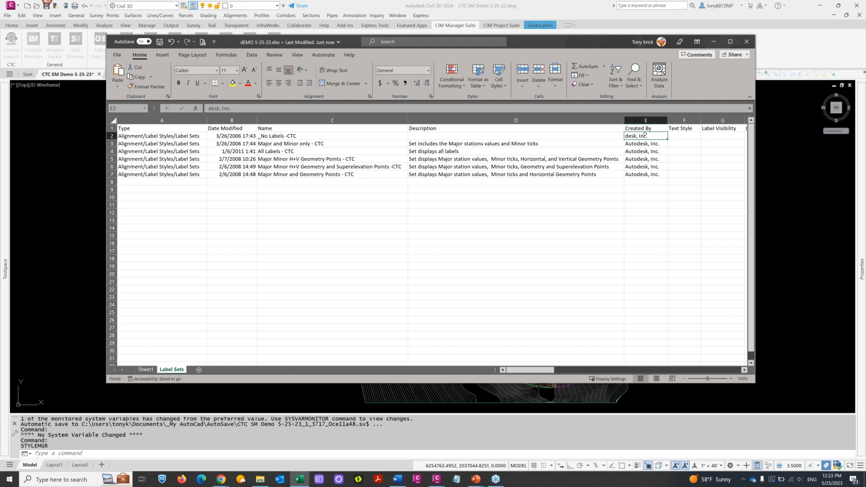
type("CTC")
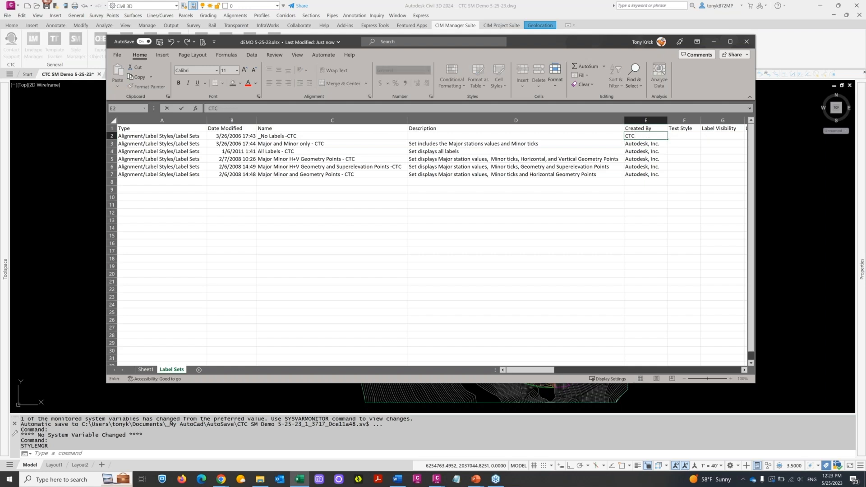
left_click_drag(669, 139, 665, 180)
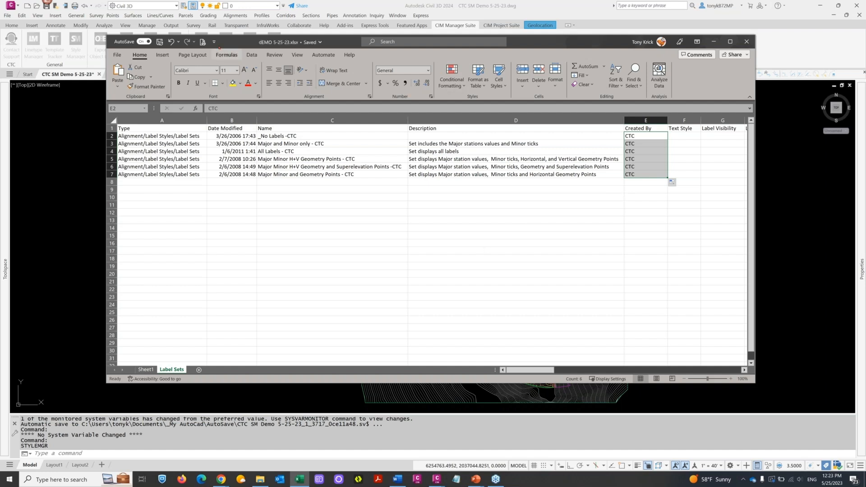
Close the workbook and capitalize the first letter of its file name to read DEMO 5-25-23.xlsx
left_click(203, 42)
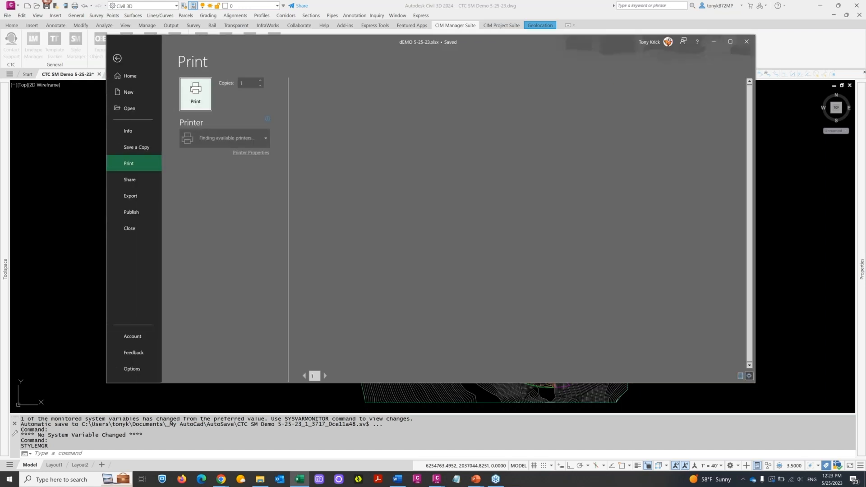
left_click(747, 41)
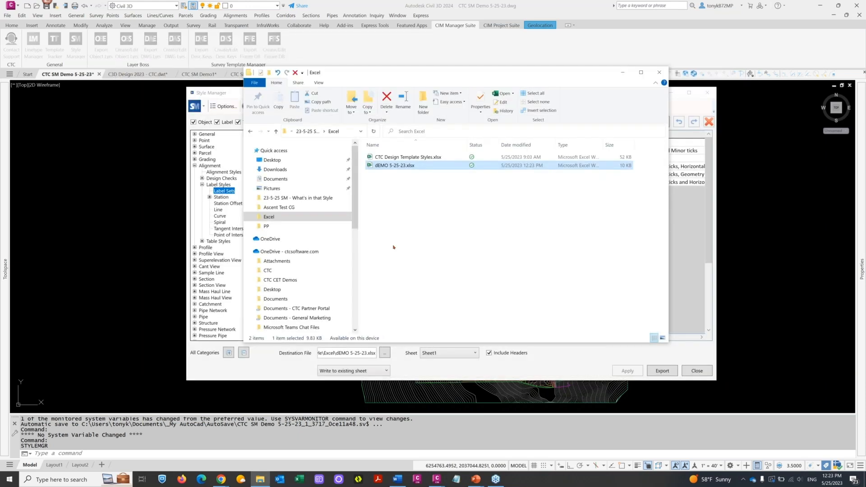
left_click(375, 166)
key("Delete")
type("D")
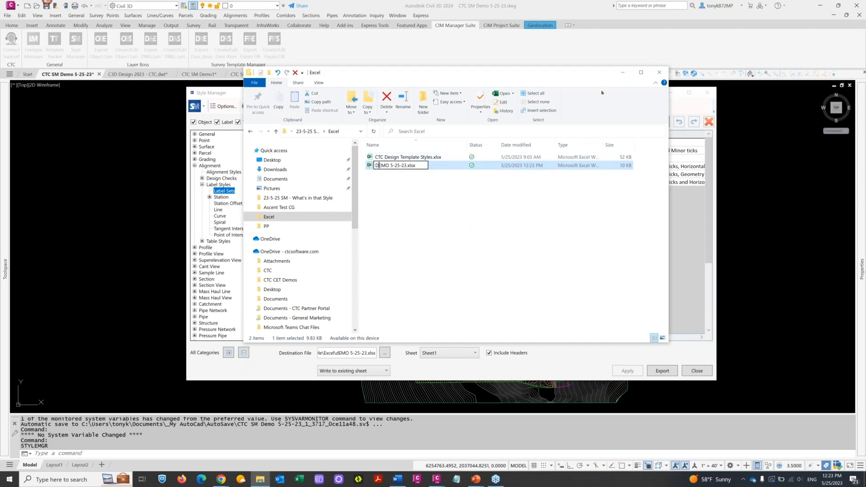
Return to Style Manager, widen its window, and bring the label sets' Created By column into view
left_click(622, 72)
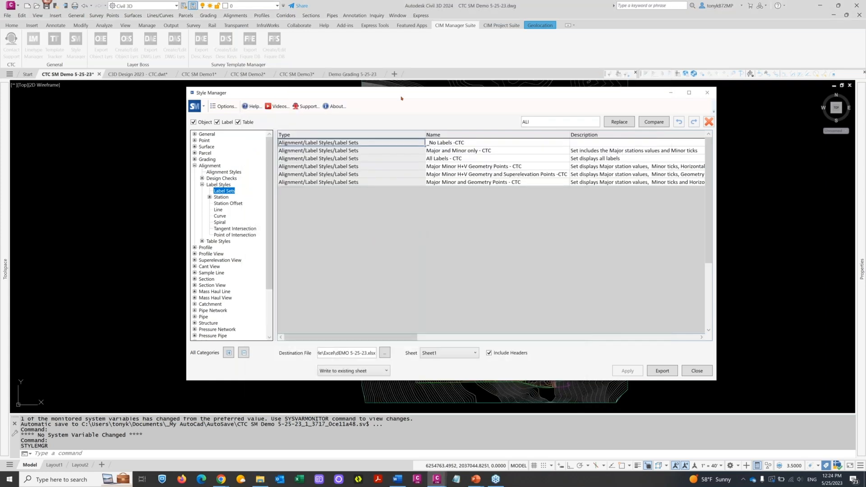
left_click_drag(371, 95, 341, 91)
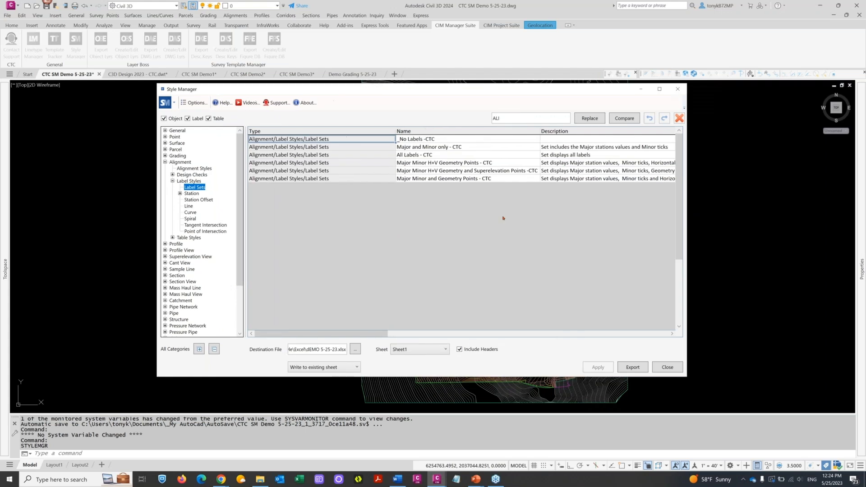
left_click(579, 334)
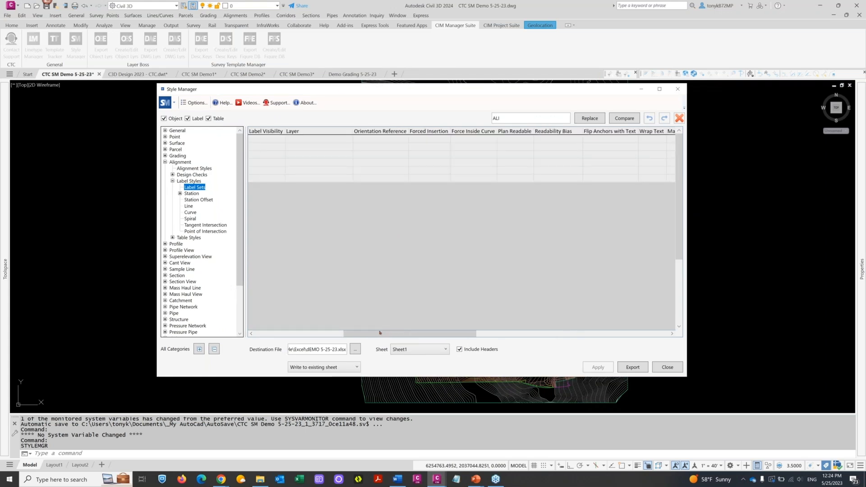
left_click(316, 335)
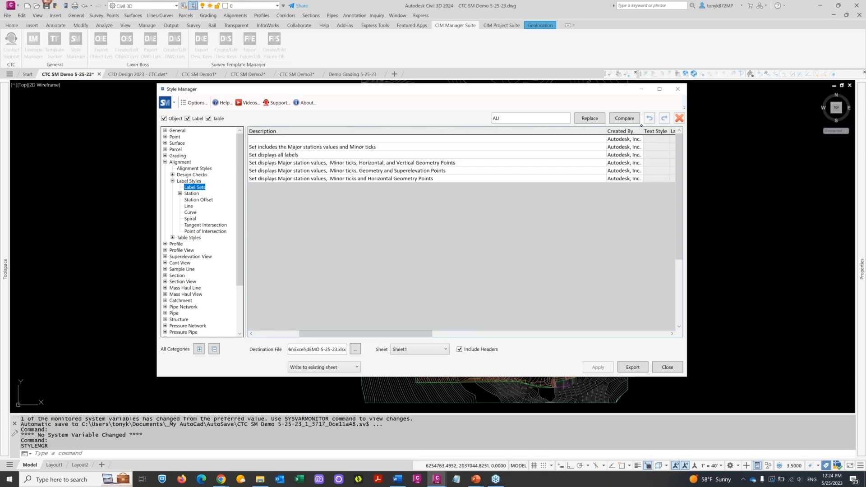
left_click_drag(687, 176, 736, 176)
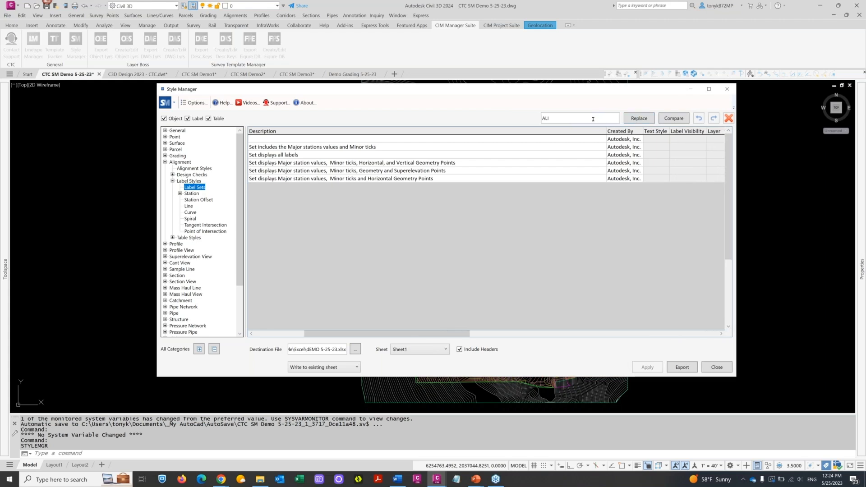
Clear the style search, check the label sets' Description and Created By columns, and search for ALI again
key("ctrl+a")
key("BackSpace")
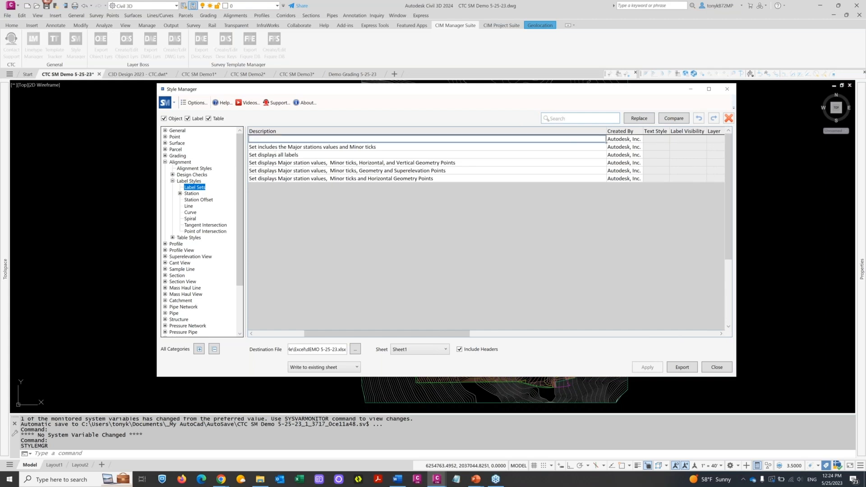
left_click_drag(457, 336, 424, 336)
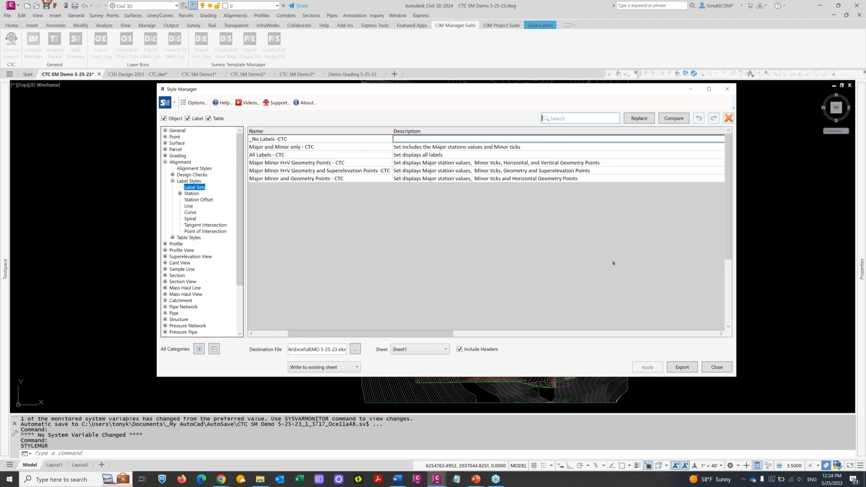
left_click(610, 333)
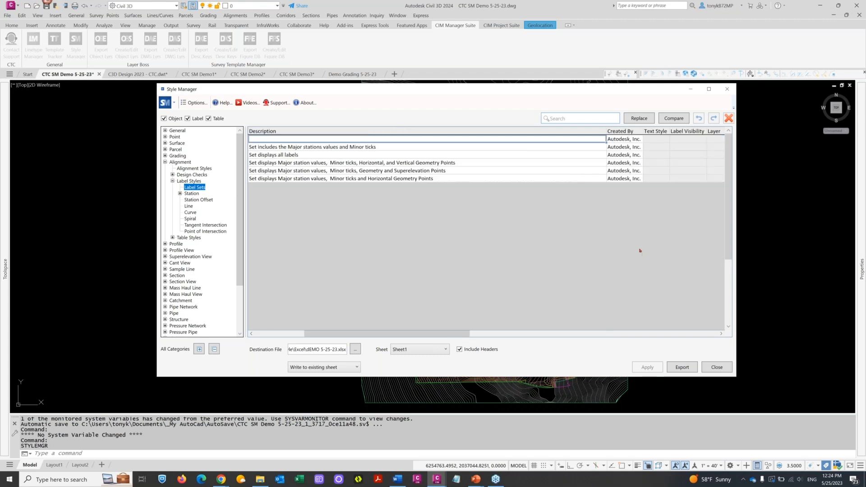
left_click(558, 116)
type("AL")
Set up a comparison that highlights differences, using DEMO 5-25-23.xlsx as the reference spreadsheet
left_click(670, 120)
left_click_drag(440, 174, 412, 157)
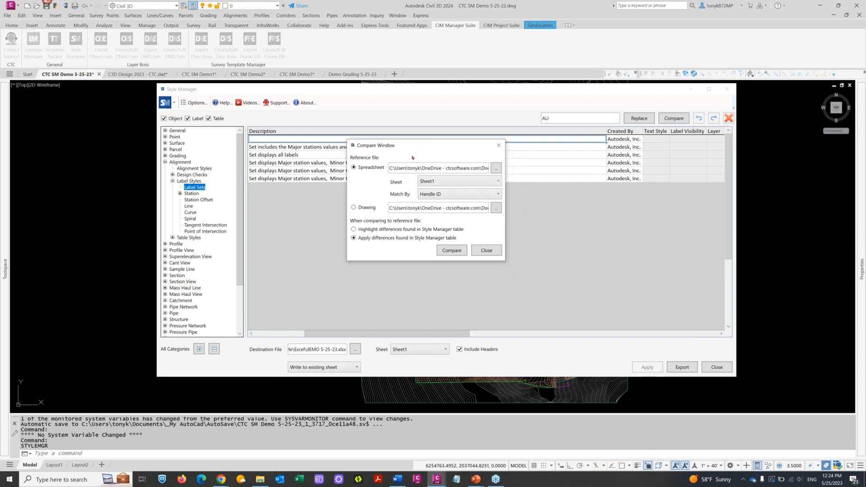
left_click(353, 229)
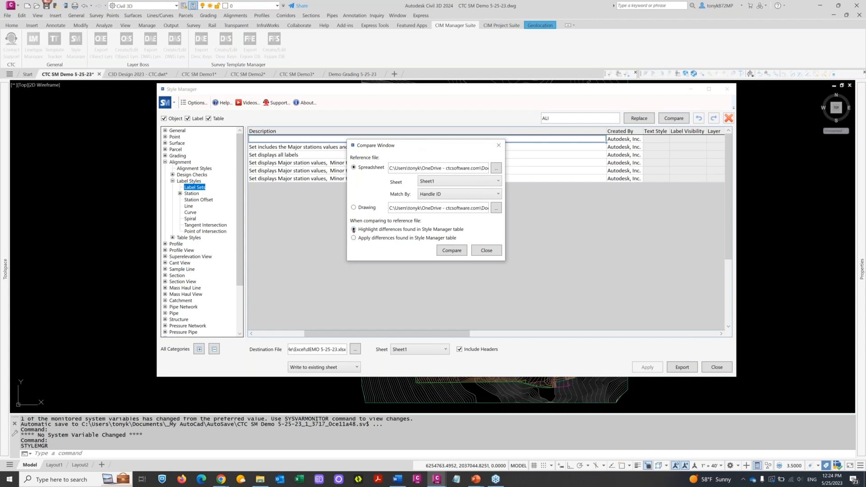
left_click(495, 168)
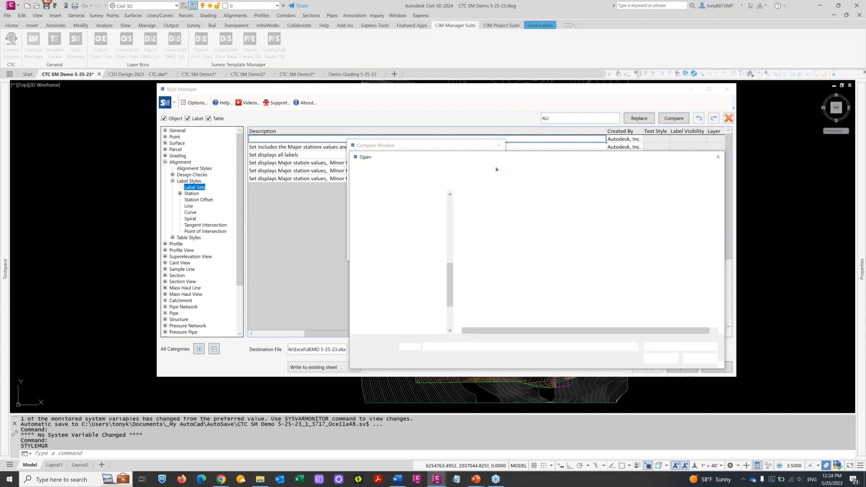
left_click(487, 218)
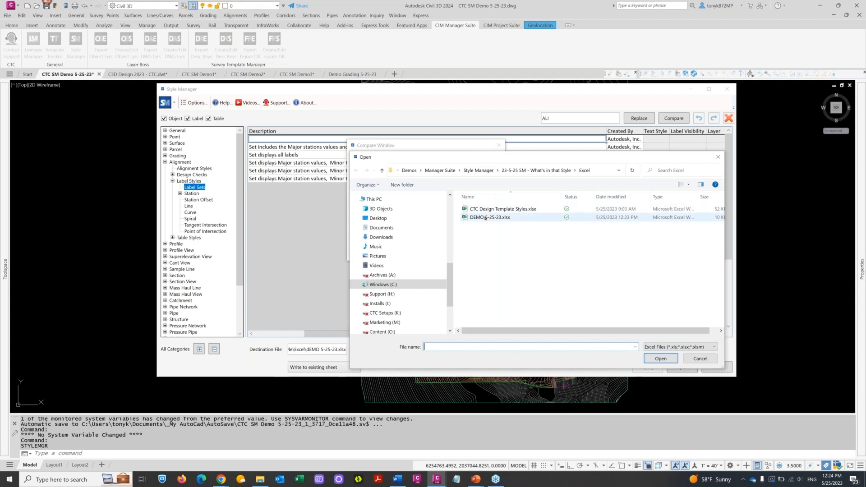
left_click(658, 358)
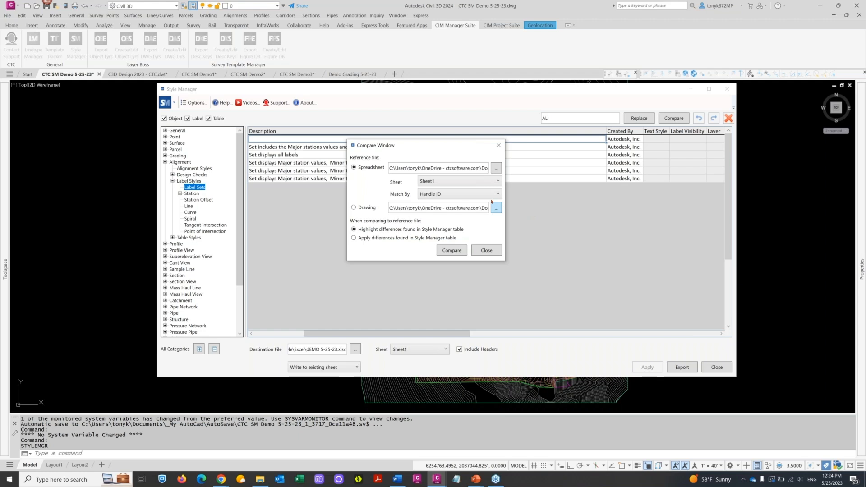
Match the styles by Name and run the comparison against Sheet1
left_click(476, 194)
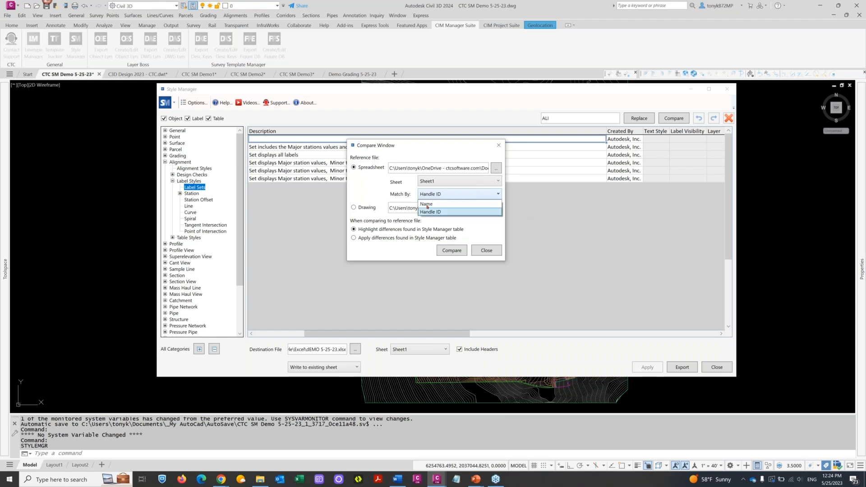
left_click(464, 211)
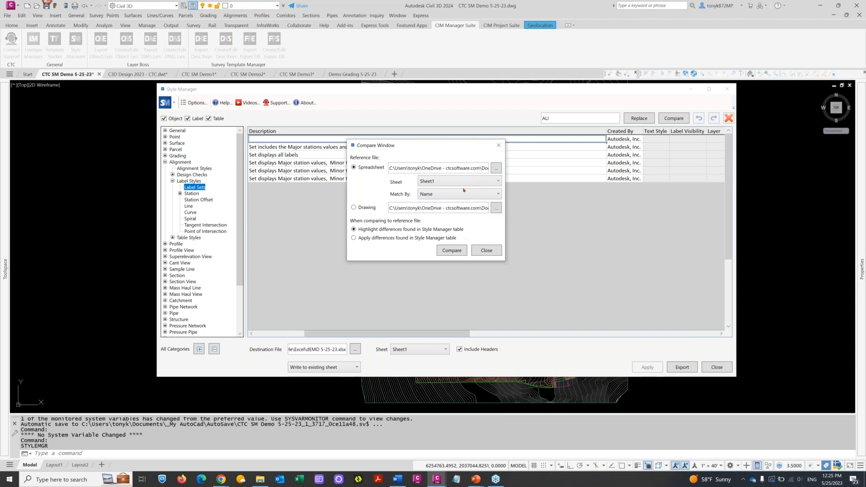
left_click(452, 251)
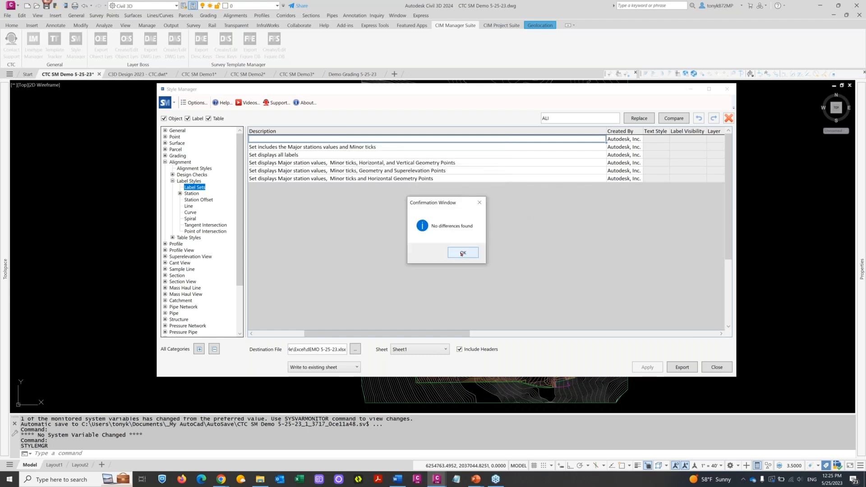
left_click(462, 253)
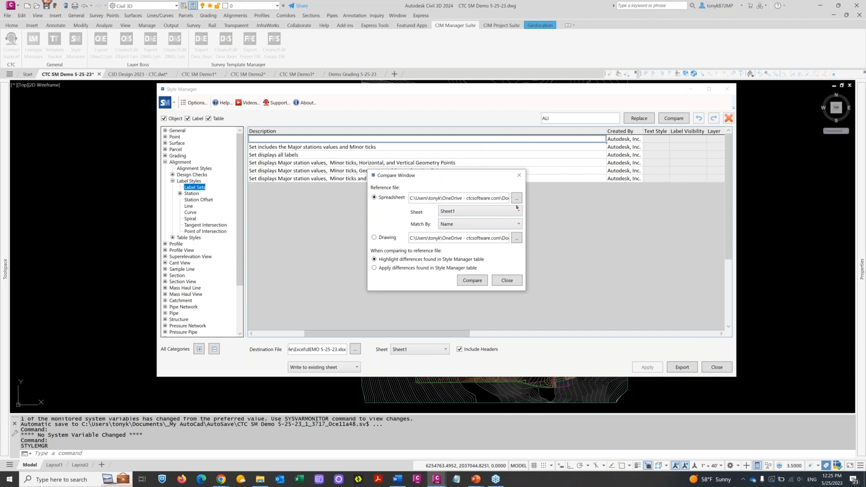
Compare the styles with the Label Sets sheet and highlight the differences in the Style Manager table
left_click(514, 209)
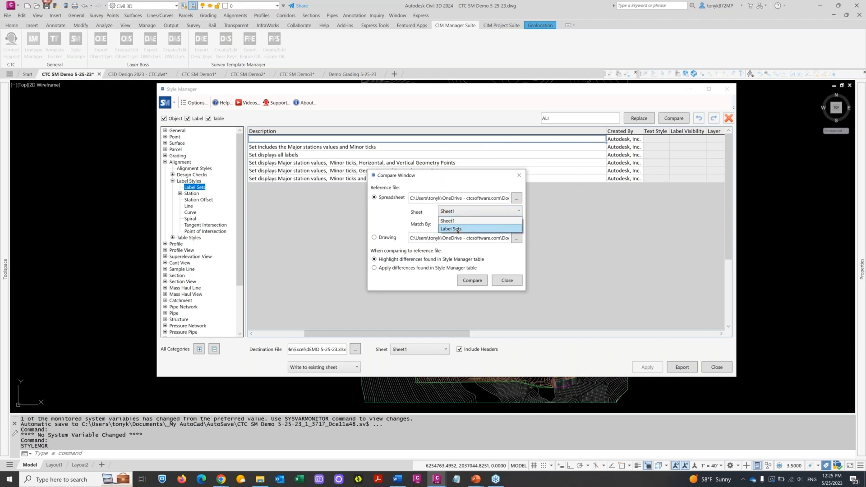
left_click(458, 230)
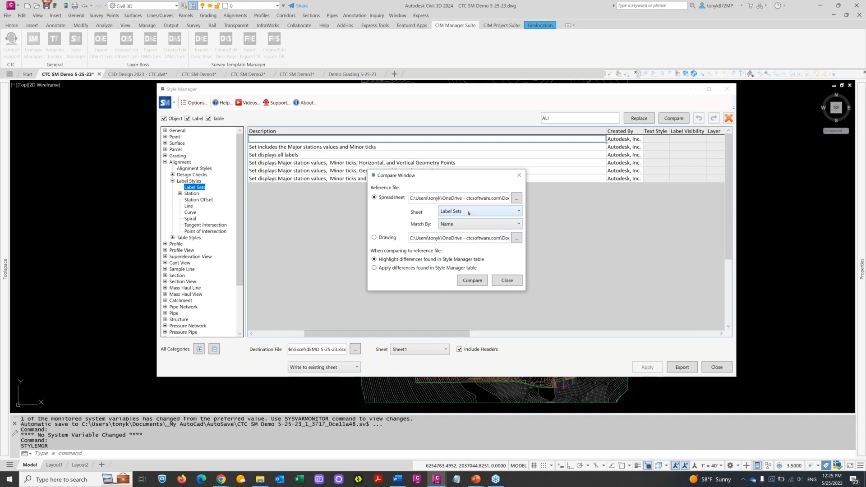
left_click(472, 281)
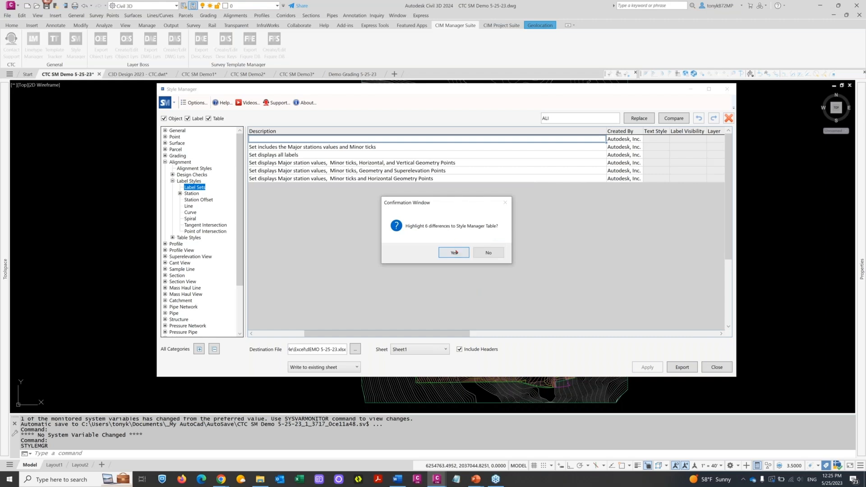
left_click(454, 253)
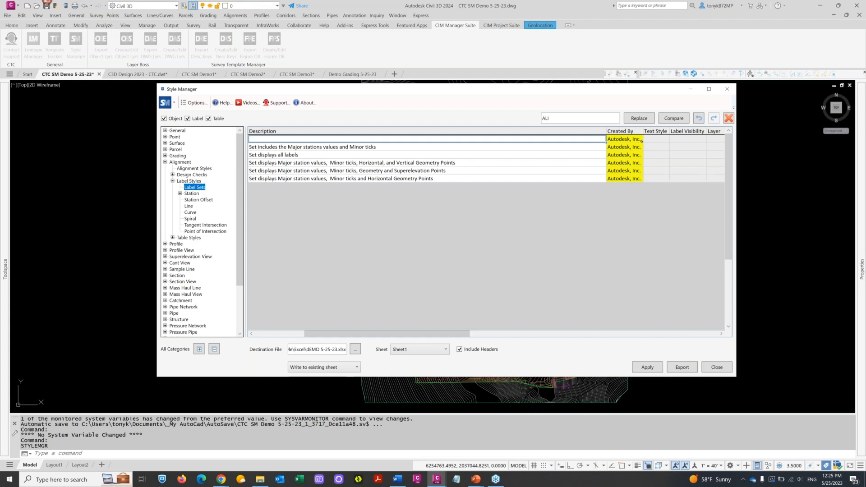
Rerun the comparison with differences applied, bringing the Label Sets sheet's Created By values into the Style Manager table
left_click(633, 118)
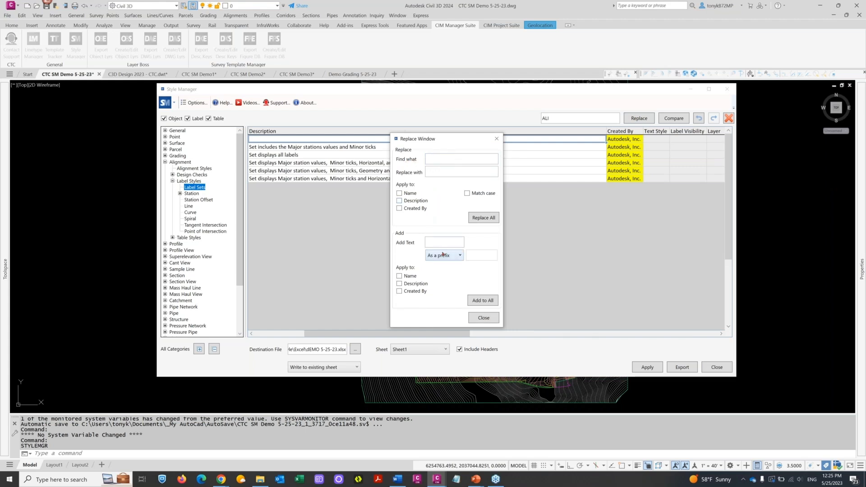
left_click(491, 318)
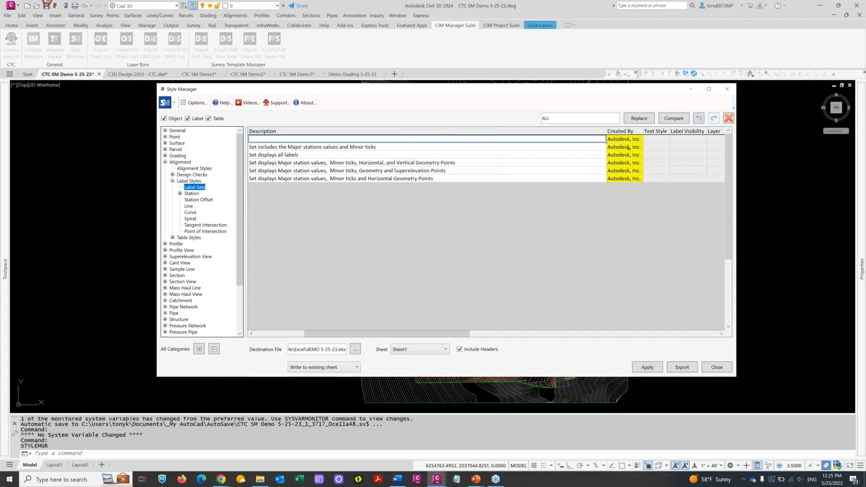
left_click(669, 118)
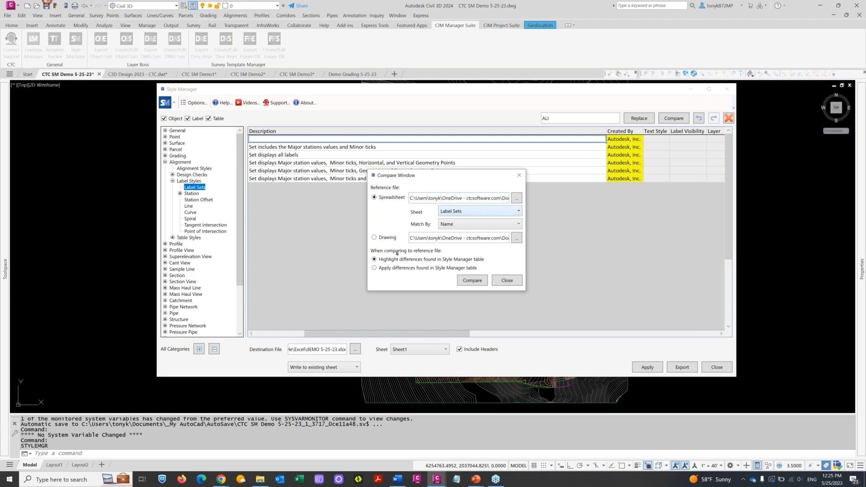
left_click(374, 269)
left_click(472, 281)
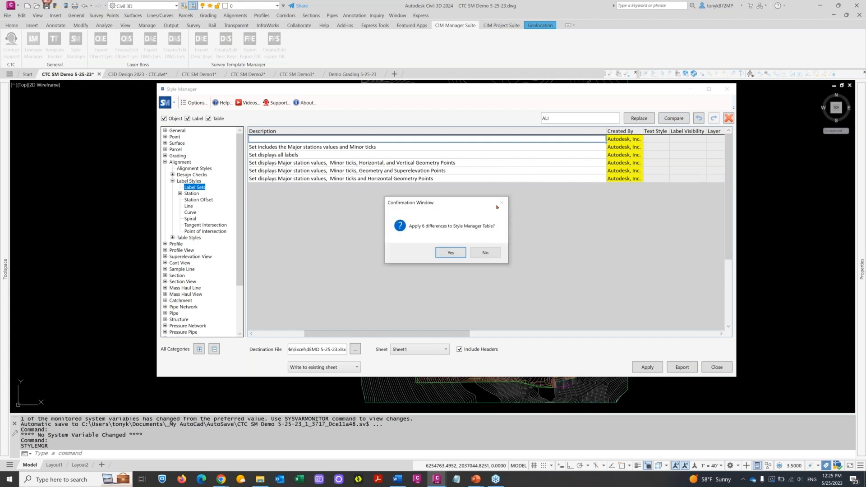
left_click(442, 254)
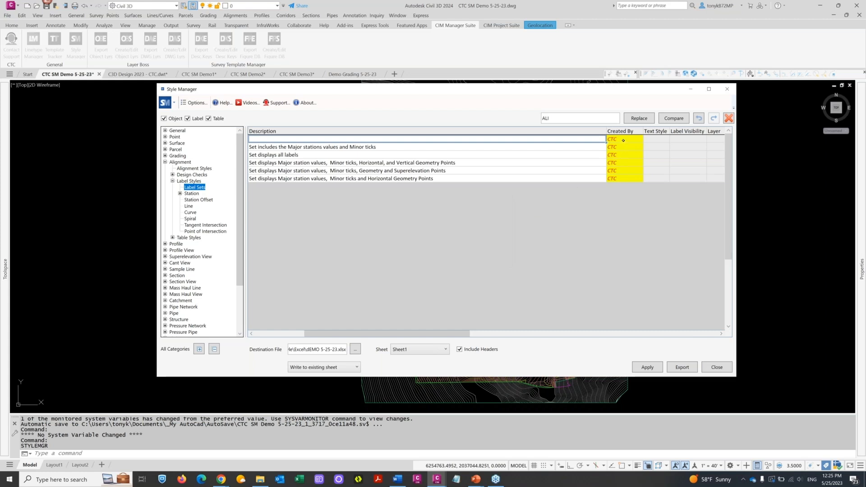
Replace all occurrences of "- CTC" with "." in the style names, then check the Created By column
left_click(645, 119)
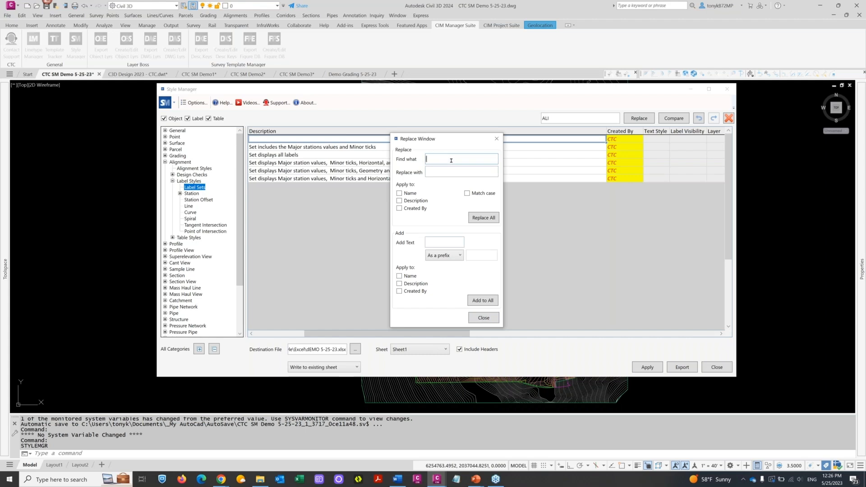
left_click(488, 318)
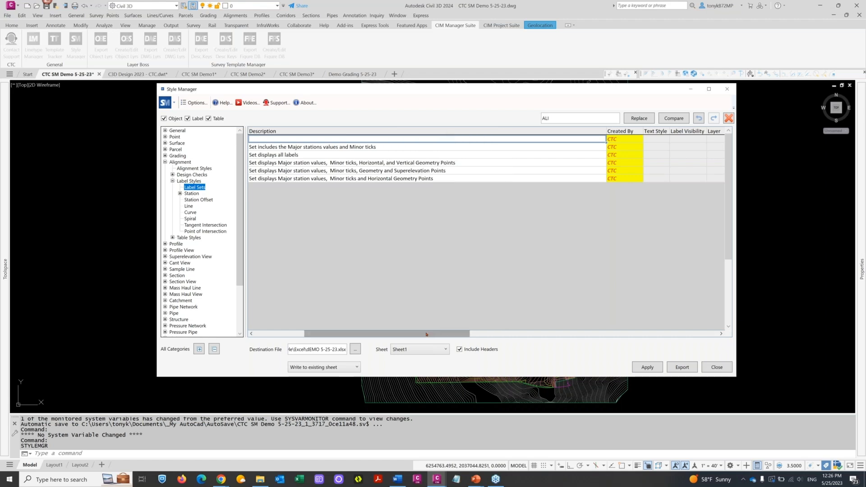
left_click_drag(427, 334, 377, 337)
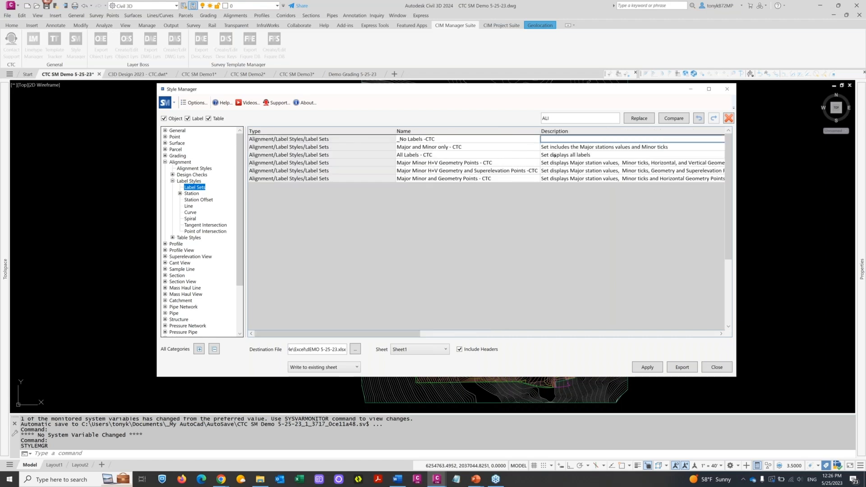
left_click(641, 119)
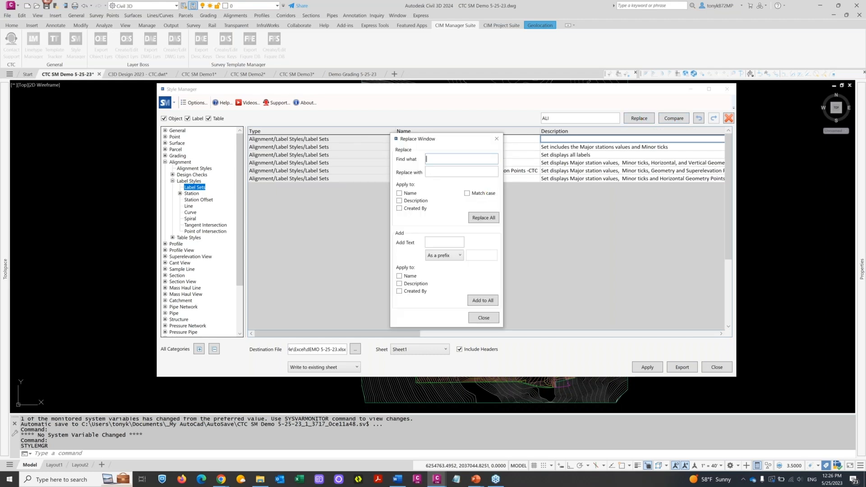
type("- CTC")
left_click_drag(433, 135, 290, 125)
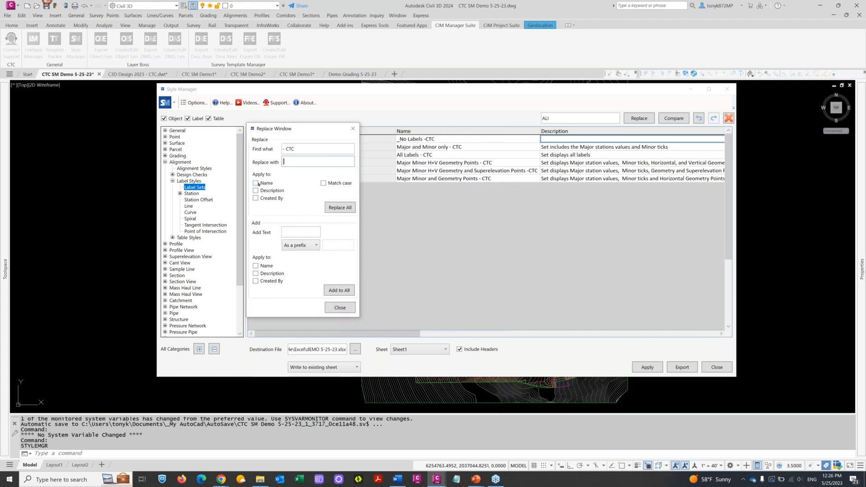
left_click(256, 183)
left_click(336, 209)
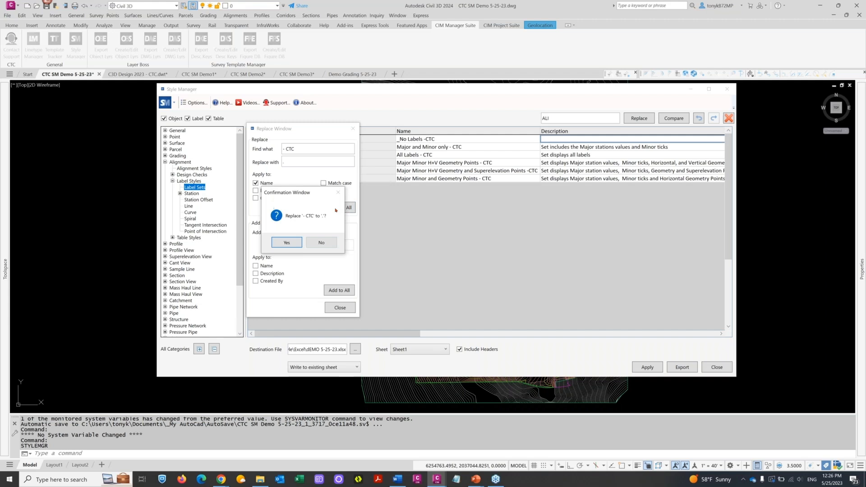
left_click(279, 244)
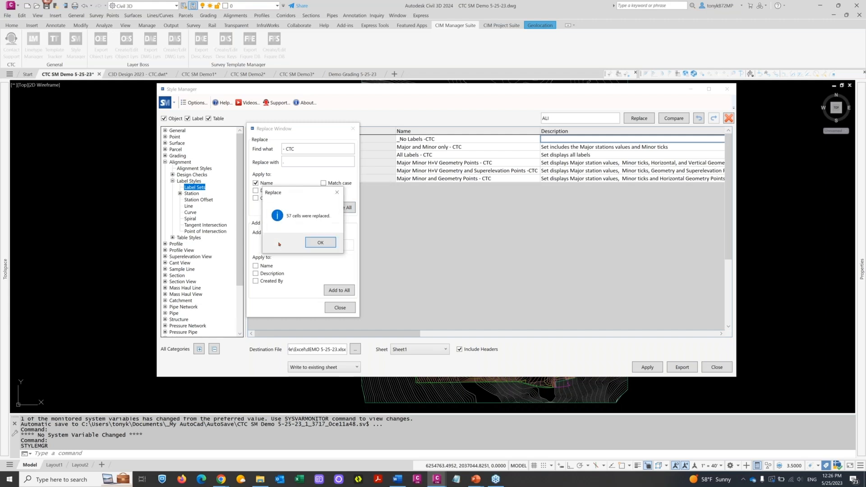
left_click(321, 242)
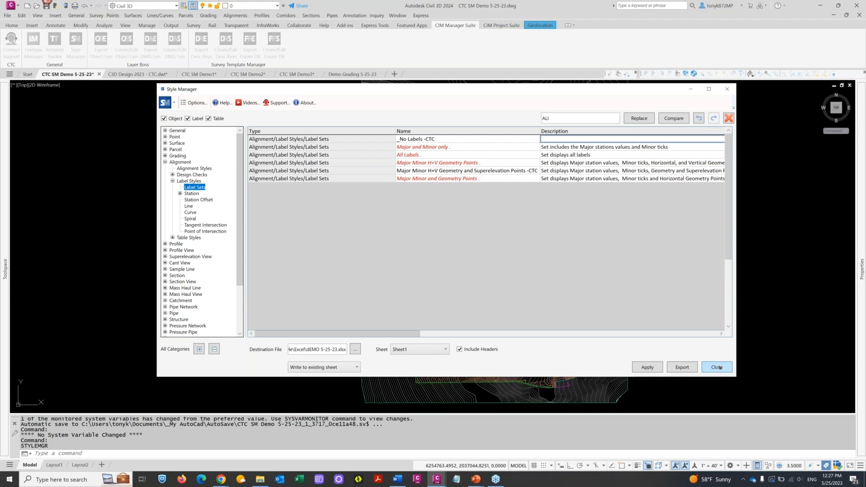
left_click(612, 336)
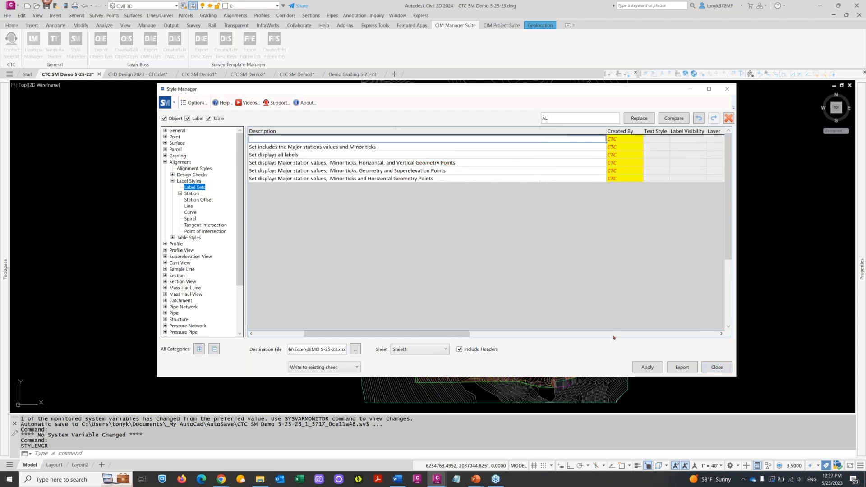
Close the Style Manager, discarding the unapplied table edits, and reopen it on the drawing
left_click_drag(435, 335, 496, 331)
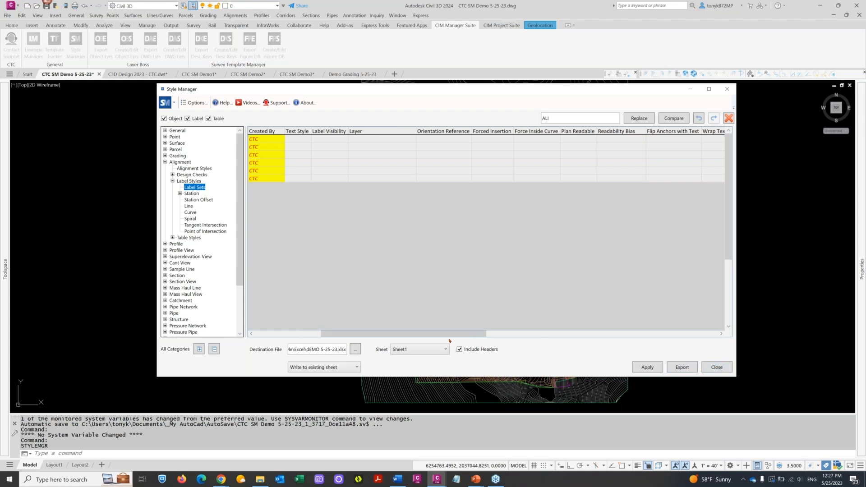
left_click(712, 365)
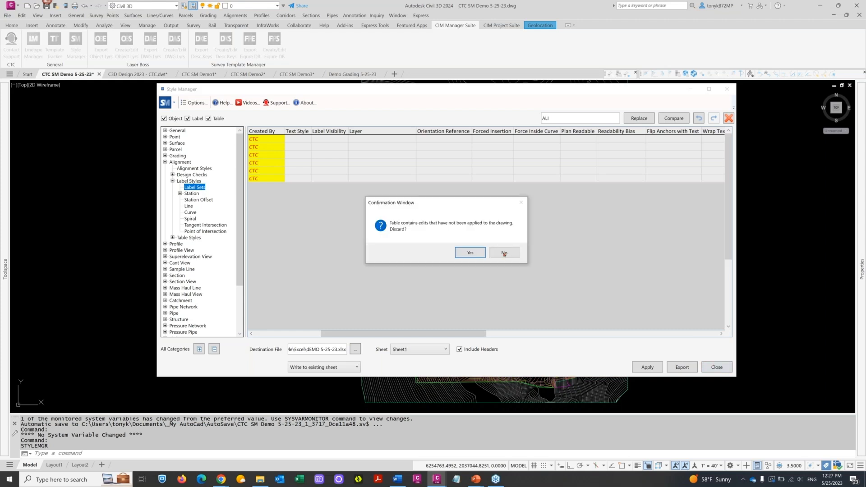
left_click(461, 252)
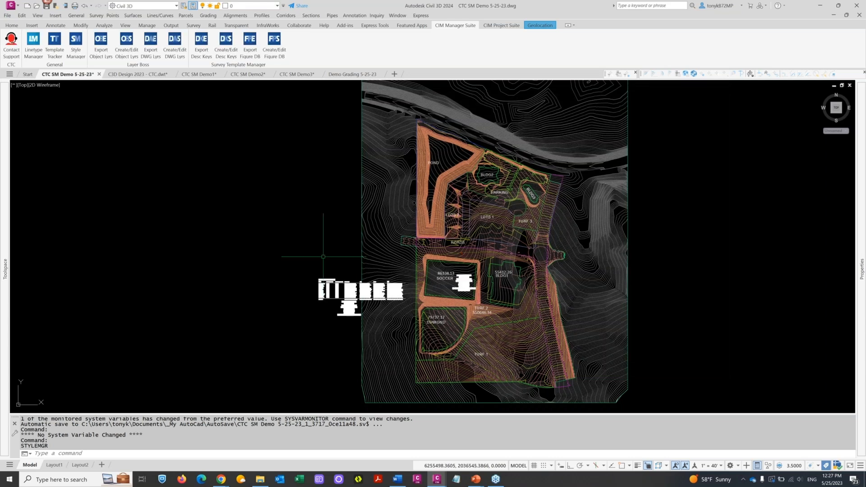
right_click(255, 290)
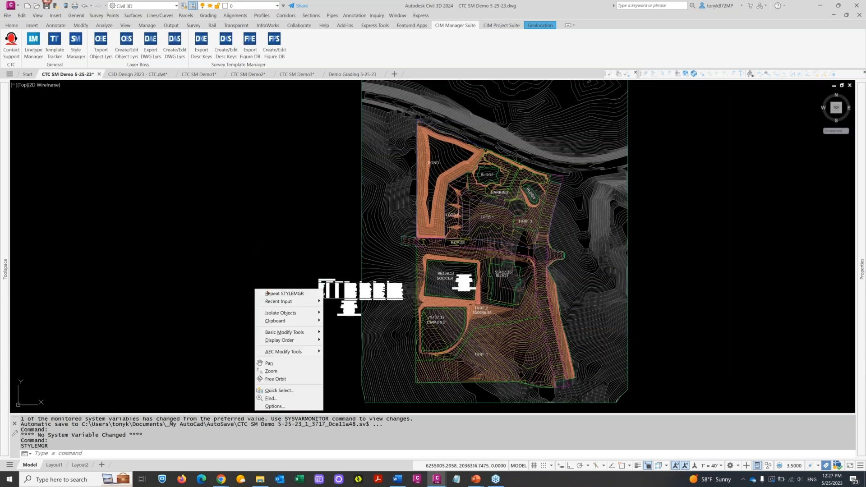
left_click(282, 294)
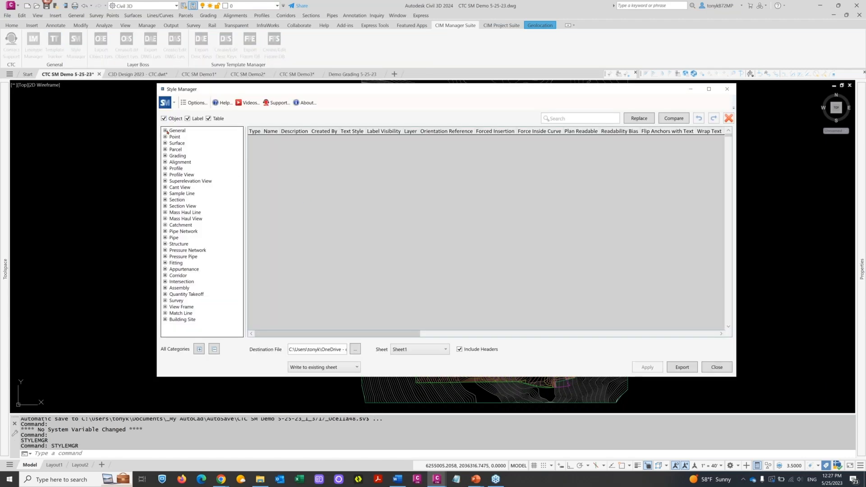
Expand all style categories and select everything from General through Building Site Styles to list every style
left_click(167, 130)
left_click(199, 350)
left_click_drag(239, 152, 233, 331)
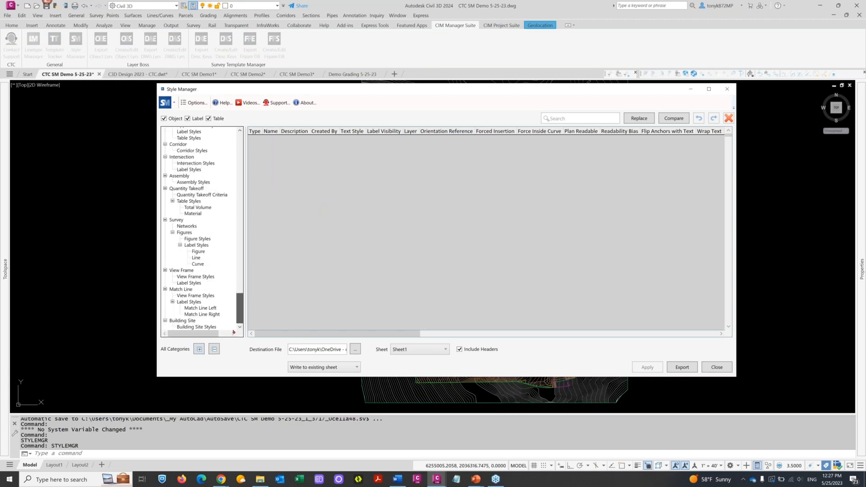
left_click(198, 327)
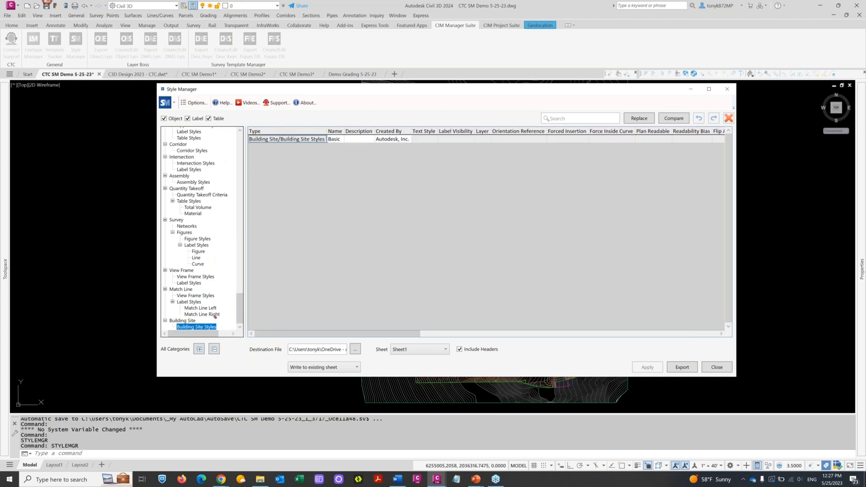
left_click_drag(239, 307, 215, 130)
left_click(178, 131, "shift")
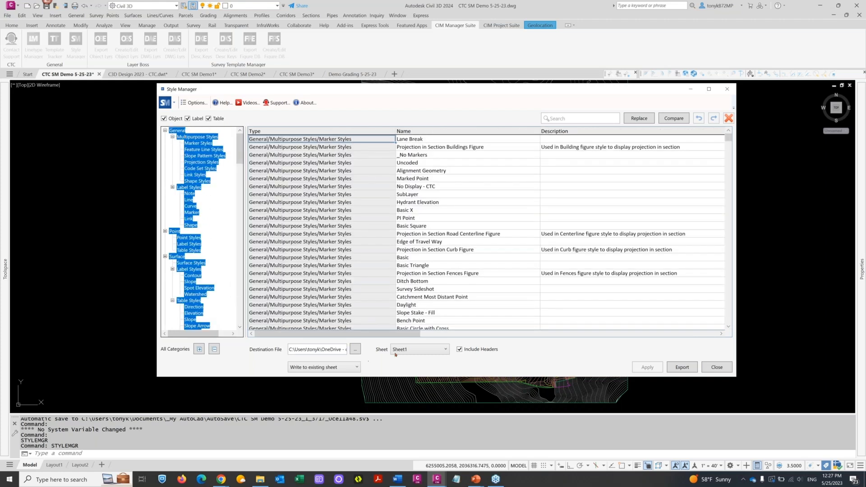
Export all listed styles to Sheet1 of DEMO 5-25-23.xlsx, writing to the existing sheet with headers
left_click_drag(331, 350, 368, 349)
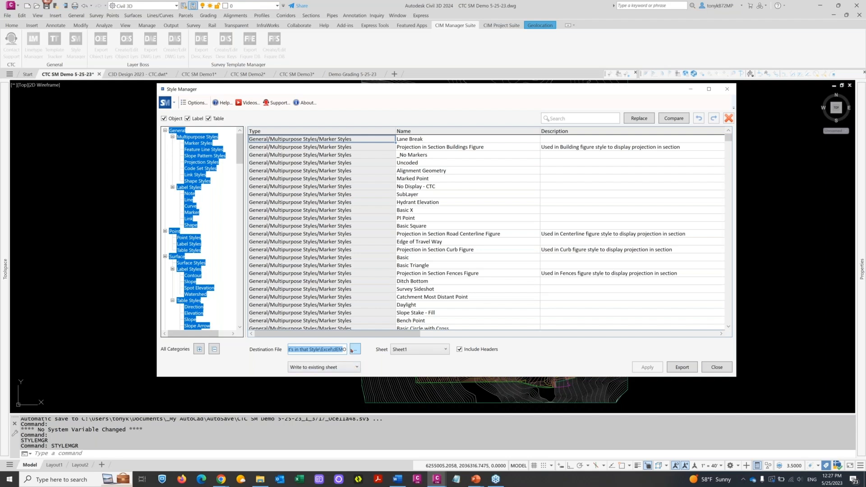
left_click(354, 350)
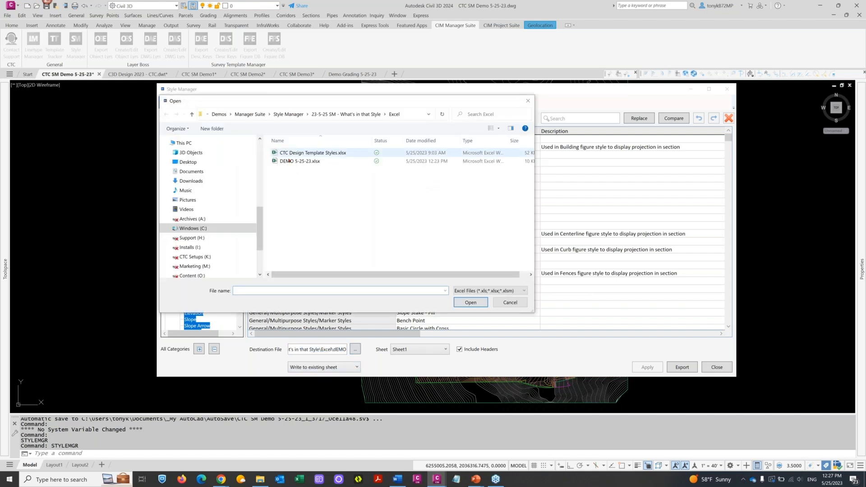
left_click(312, 161)
left_click(466, 303)
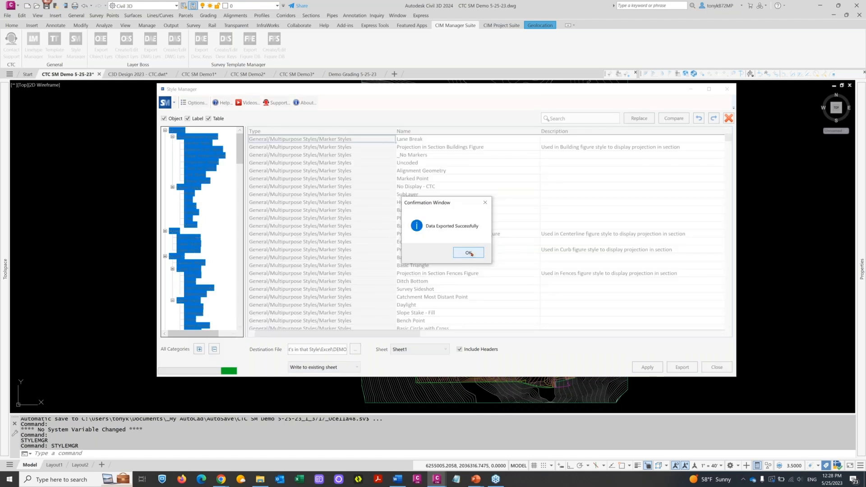
left_click(469, 253)
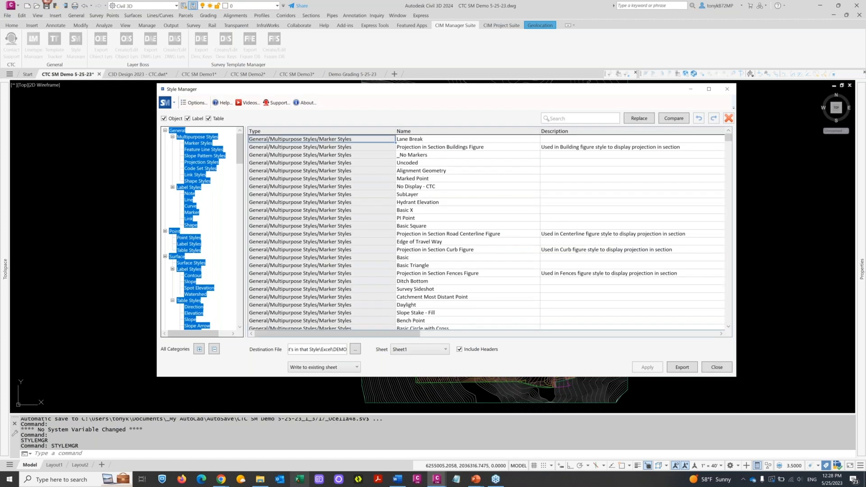
Switch to File Explorer and open the DEMO 5-25-23.xlsx workbook from the Excel folder
left_click(299, 480)
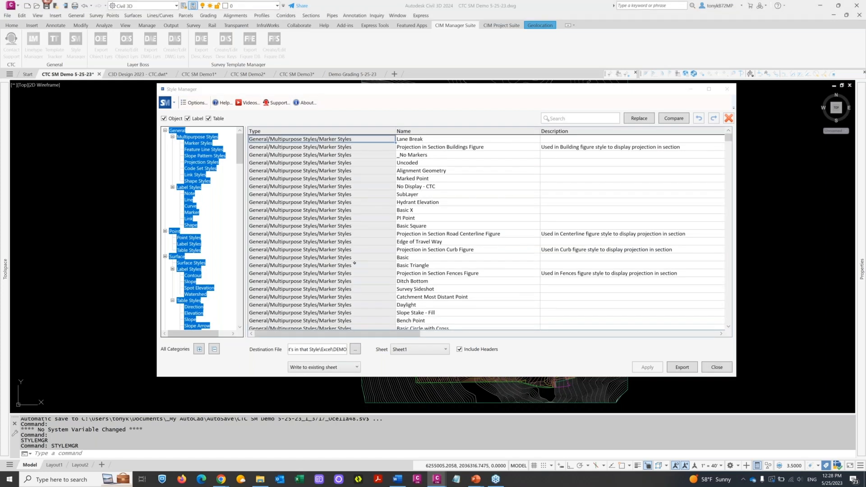
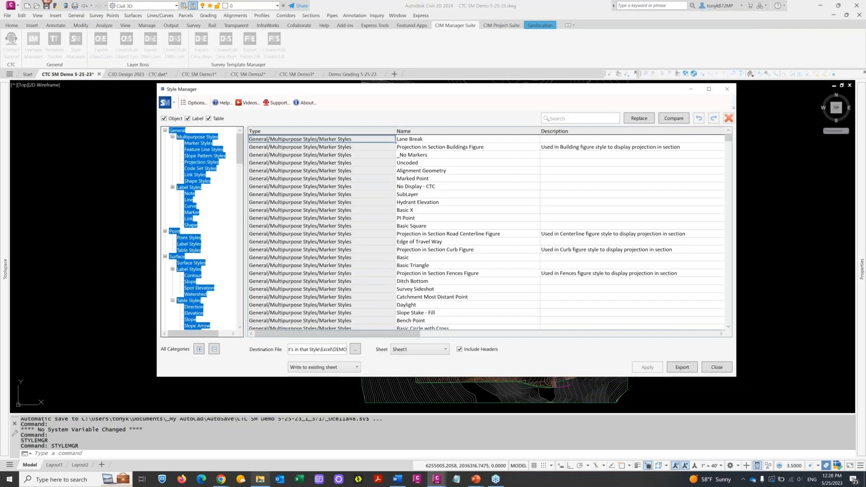
left_click(260, 479)
left_click(396, 165)
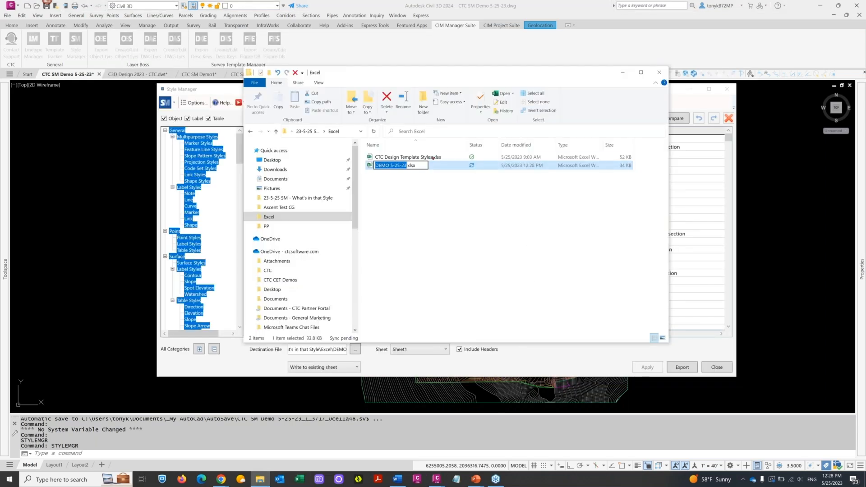
key("Return")
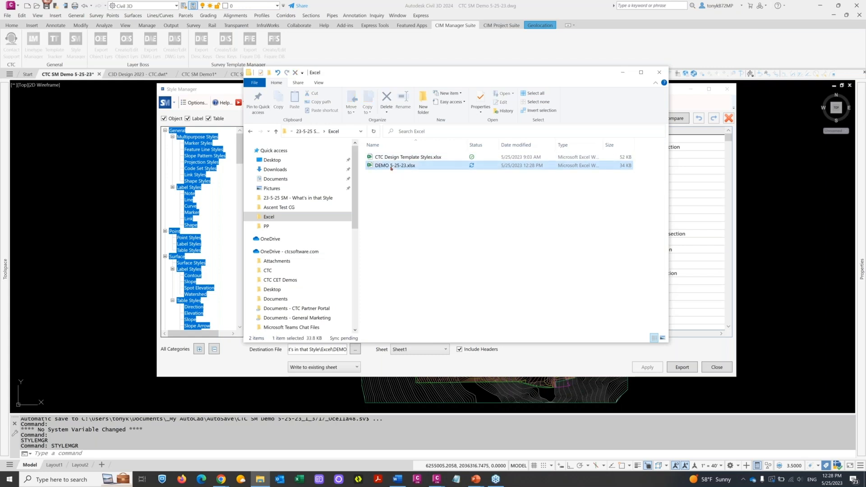
key("Return")
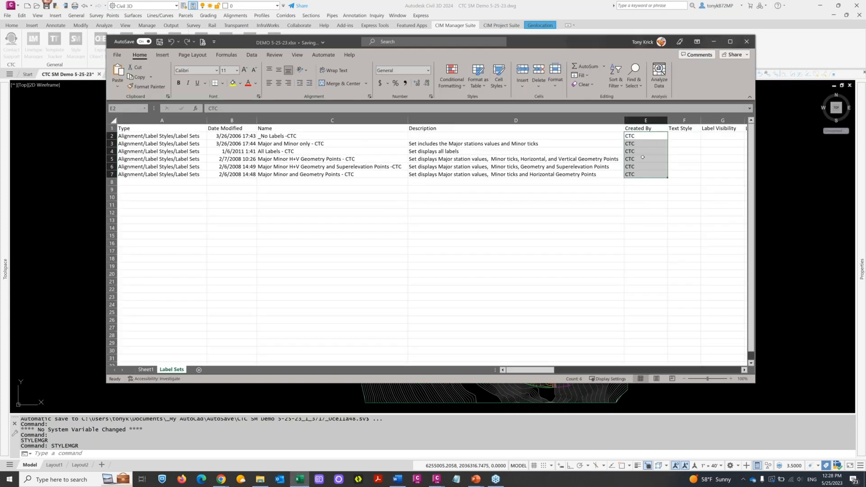
Set the Created By value in cell E2 of the Label Sets sheet to CTC 5-25-23
double_click(643, 135)
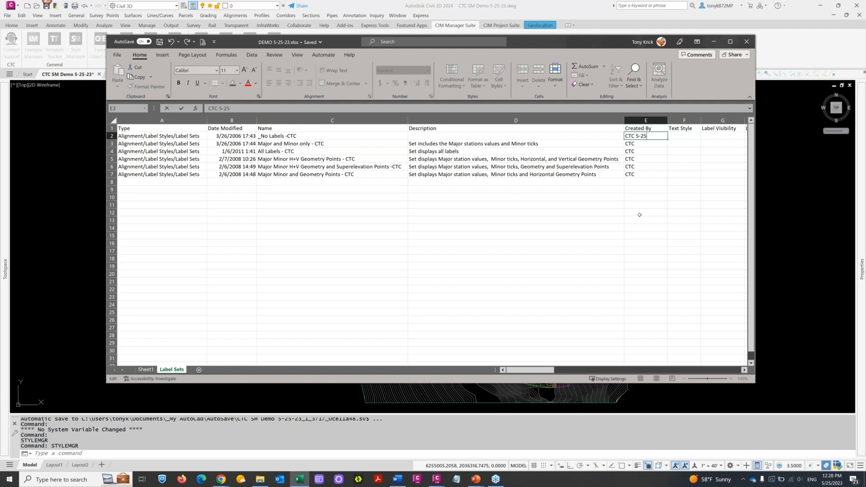
type("23")
right_click(674, 143)
left_click(666, 138)
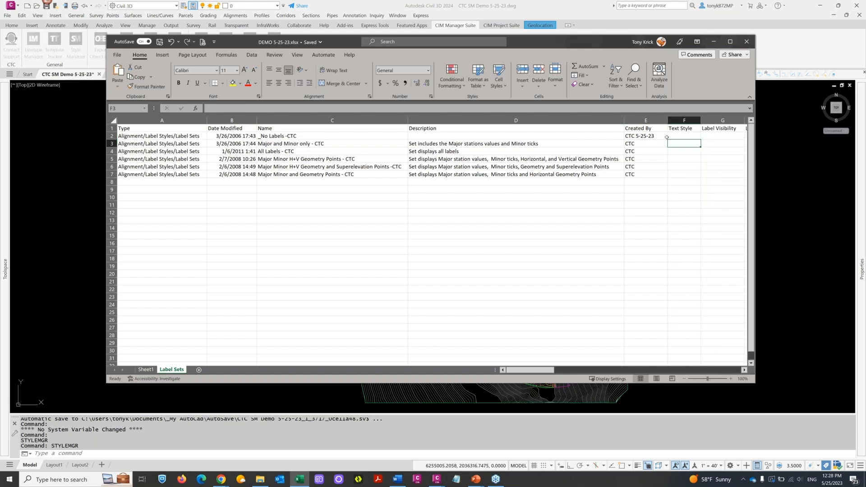
left_click(664, 138)
left_click_drag(665, 141, 670, 178)
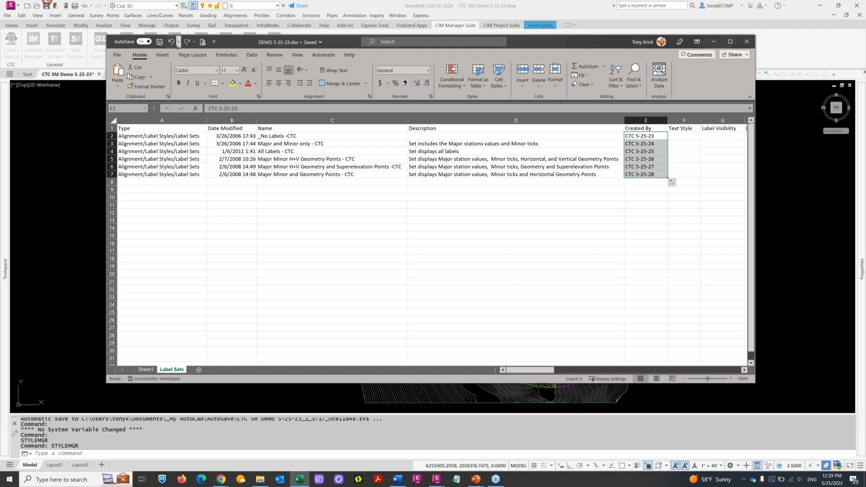
left_click(179, 42)
left_click(171, 42)
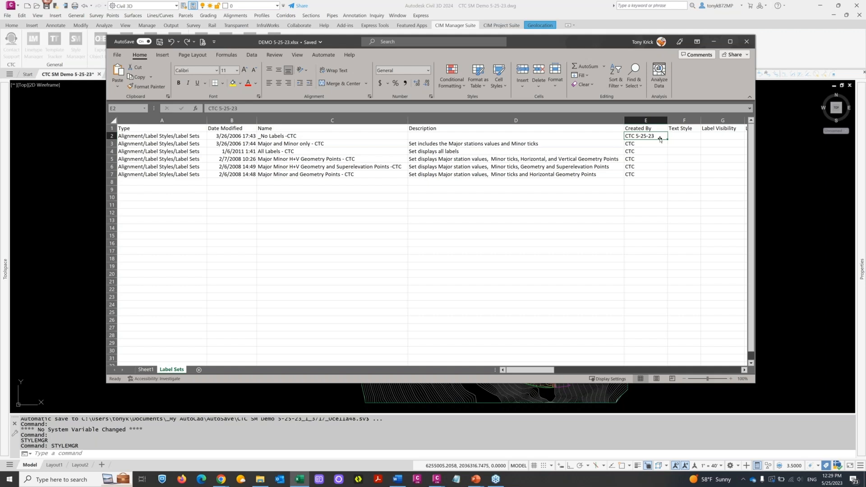
Copy CTC 5-25-23 unchanged down the Created By column through row 7
left_click_drag(666, 139, 664, 181)
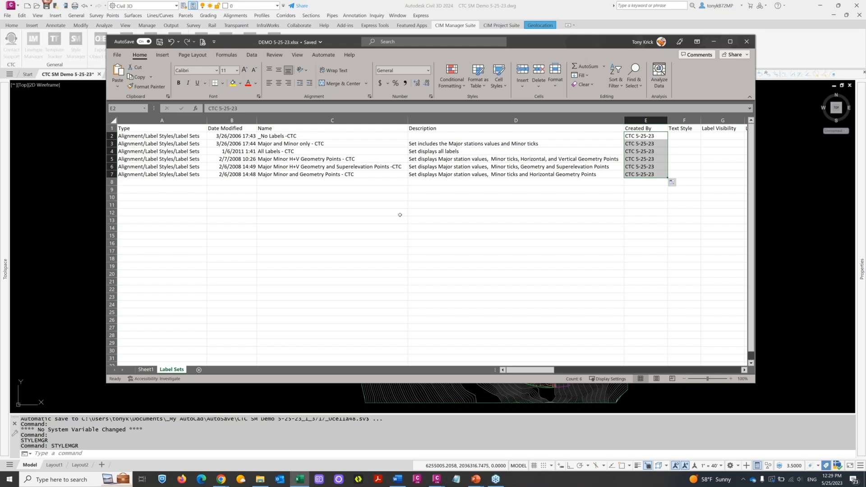
left_click(381, 219)
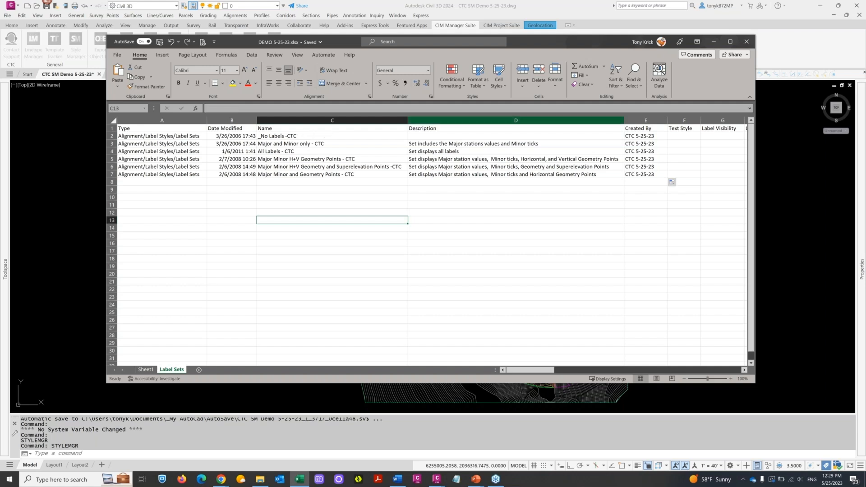
Replace all occurrences of "- CTC" in the Label Sets sheet with nothing
left_click(637, 87)
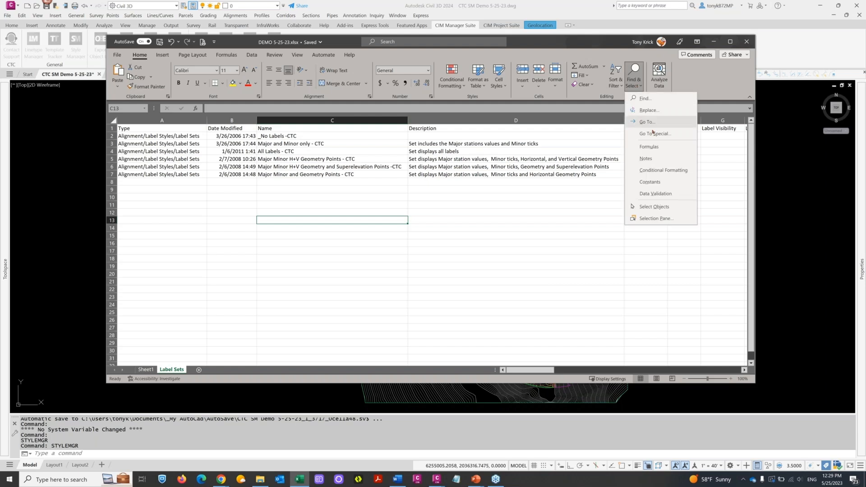
left_click(649, 111)
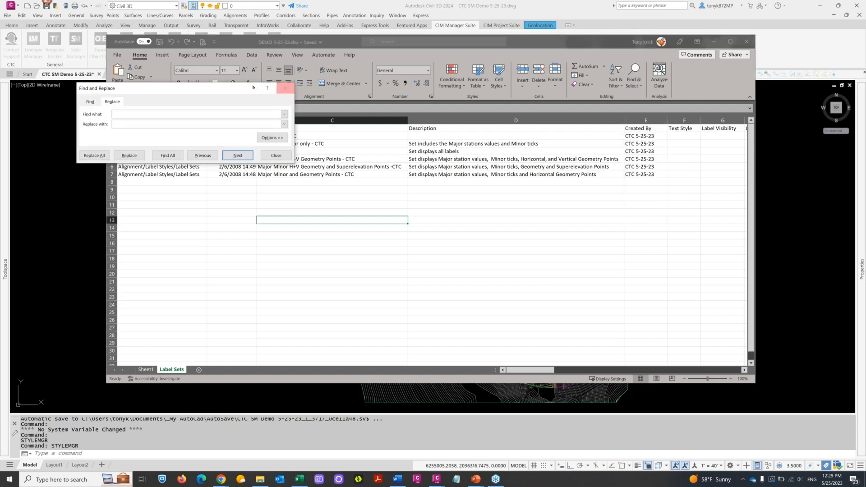
left_click_drag(190, 87, 553, 212)
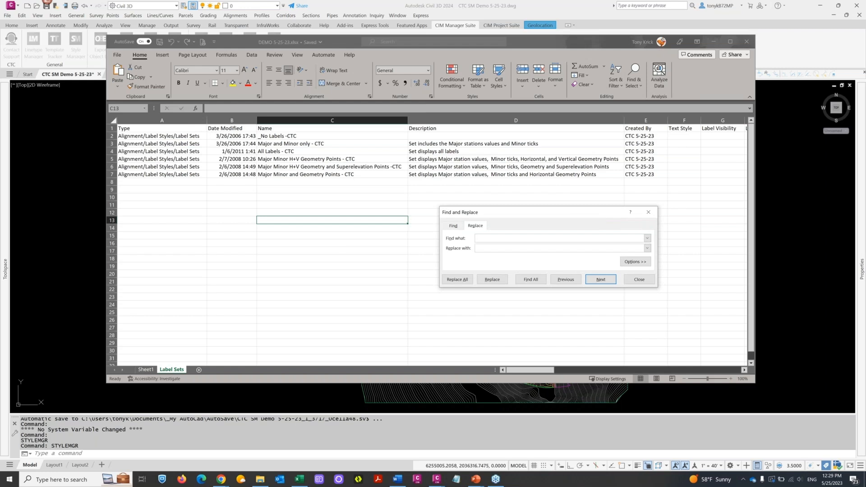
type("- CTC")
left_click(457, 280)
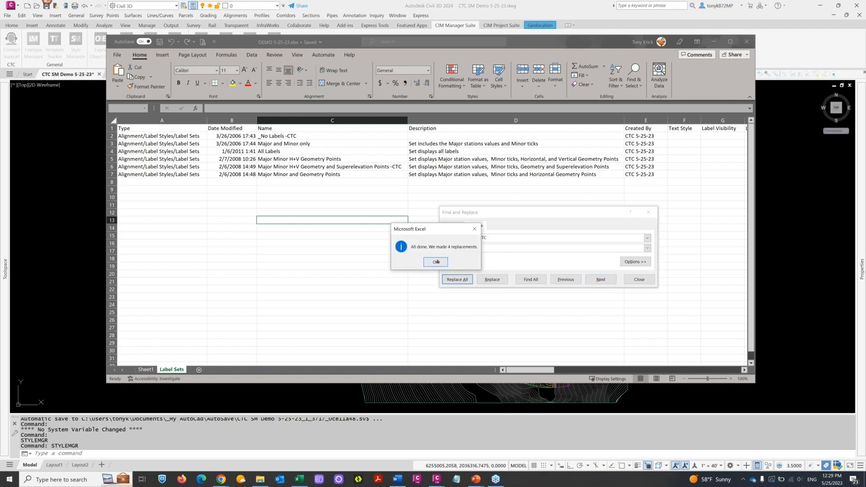
left_click(435, 261)
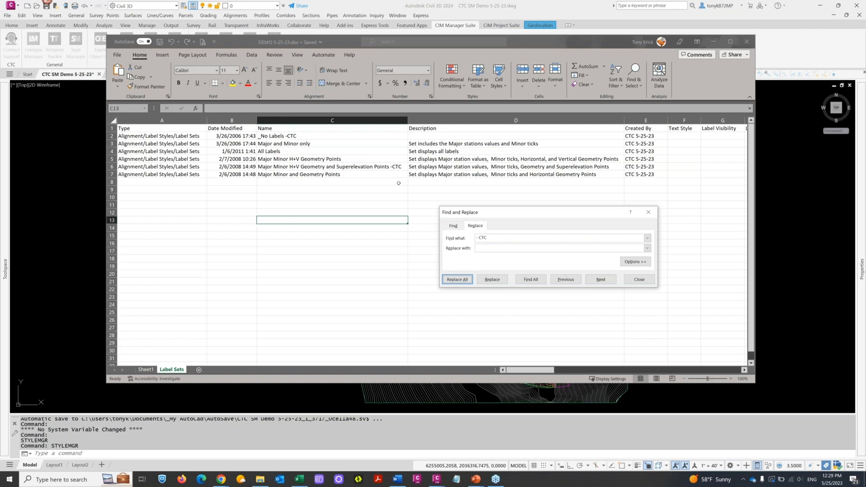
Remove the remaining "-CTC" suffixes from the names with a second replace-all, and close Find and Replace
left_click(478, 237)
key("BackSpace")
left_click(458, 280)
left_click(434, 262)
left_click(642, 282)
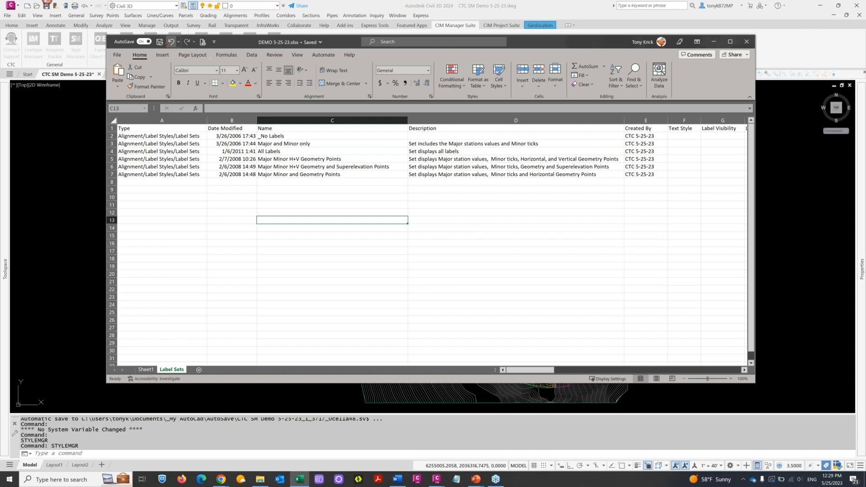
Save and close the workbook, and return to the Style Manager
left_click(160, 41)
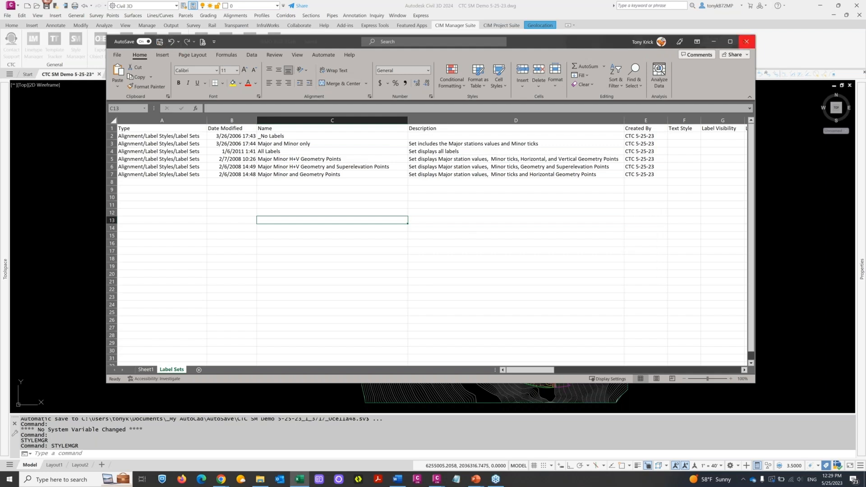
left_click(746, 41)
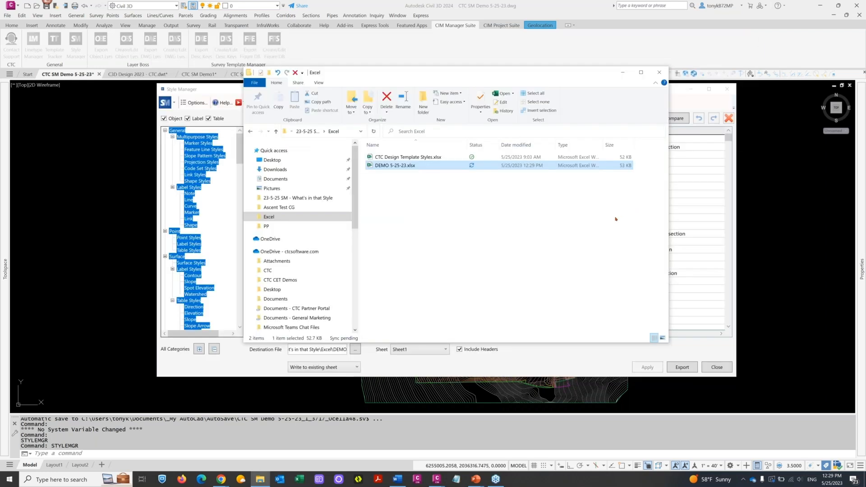
left_click(622, 72)
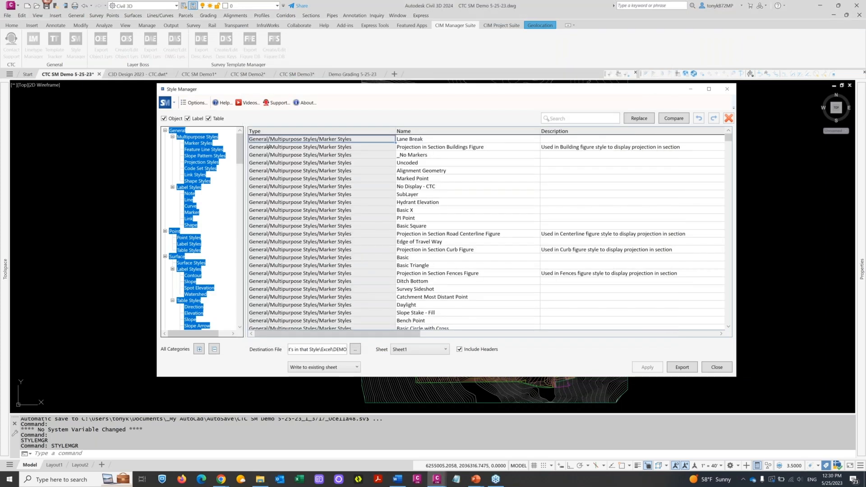
Collapse the category tree and list only the Label Styles under Alignment
left_click(214, 350)
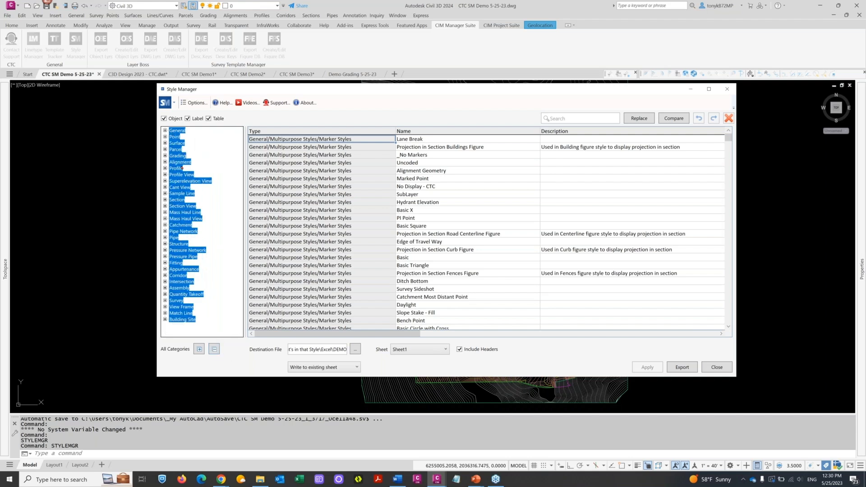
left_click(178, 163)
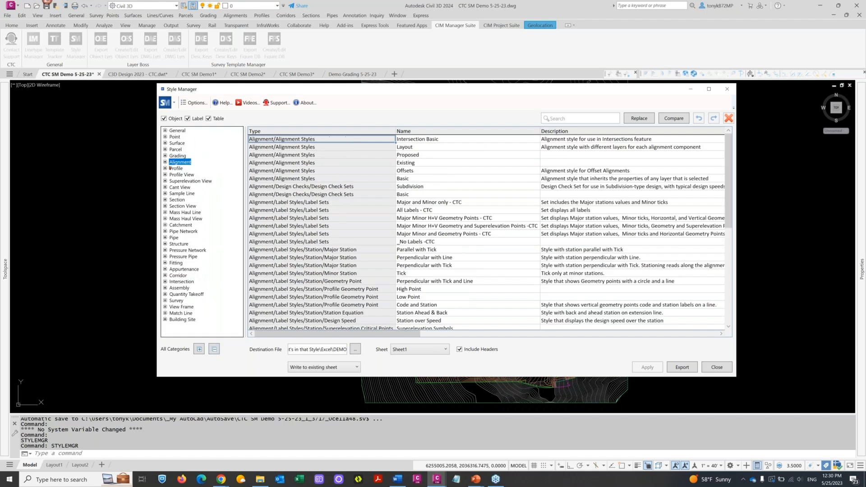
left_click(165, 163)
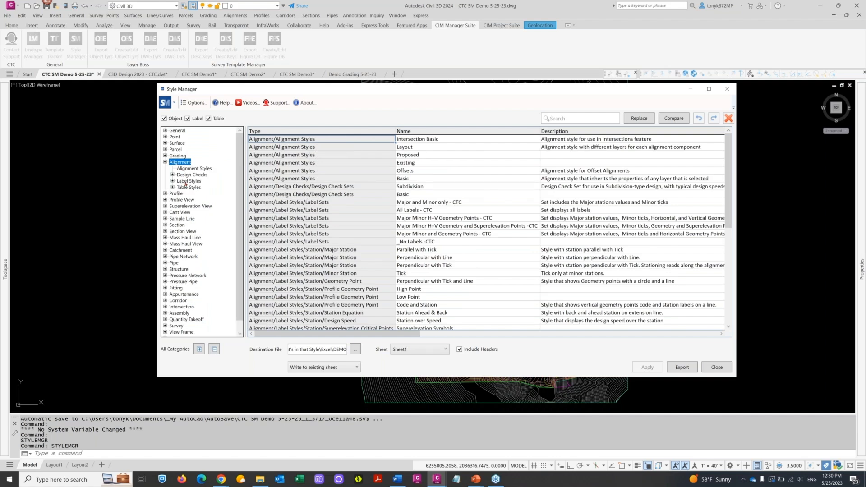
left_click(187, 181)
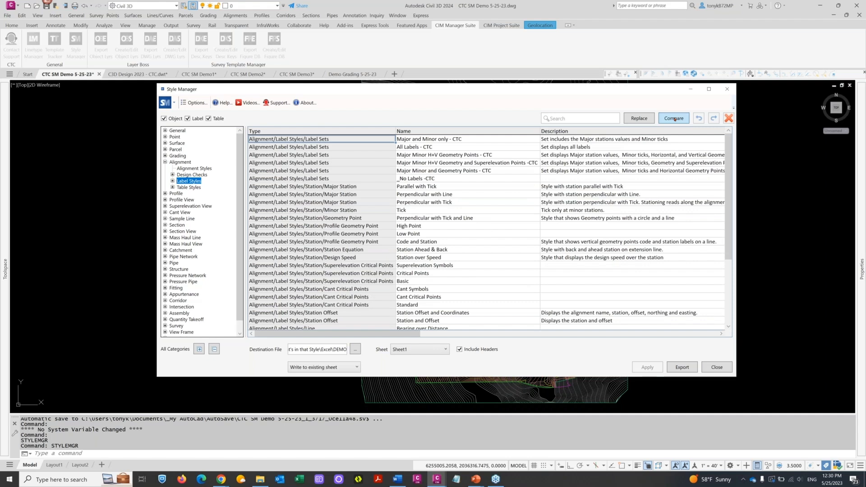
Compare the listed styles by Name with the Label Sets sheet of DEMO 5-25-23.xlsx, using the option to highlight differences
left_click(674, 118)
left_click(517, 198)
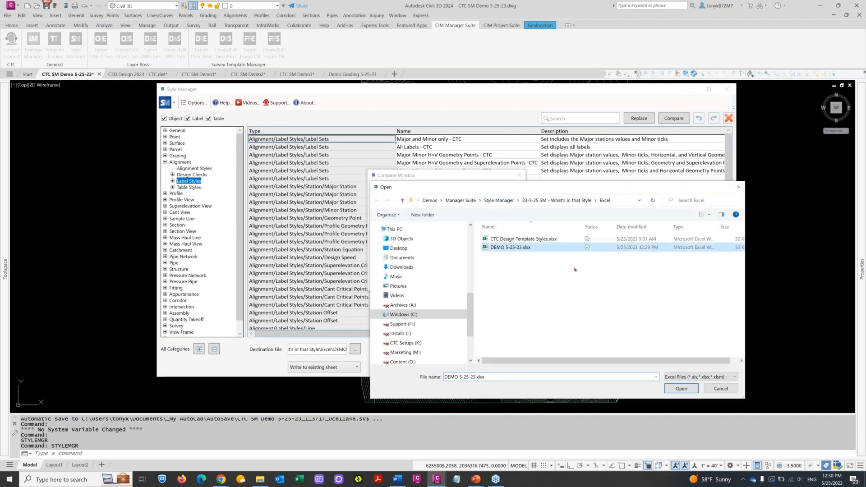
left_click(681, 389)
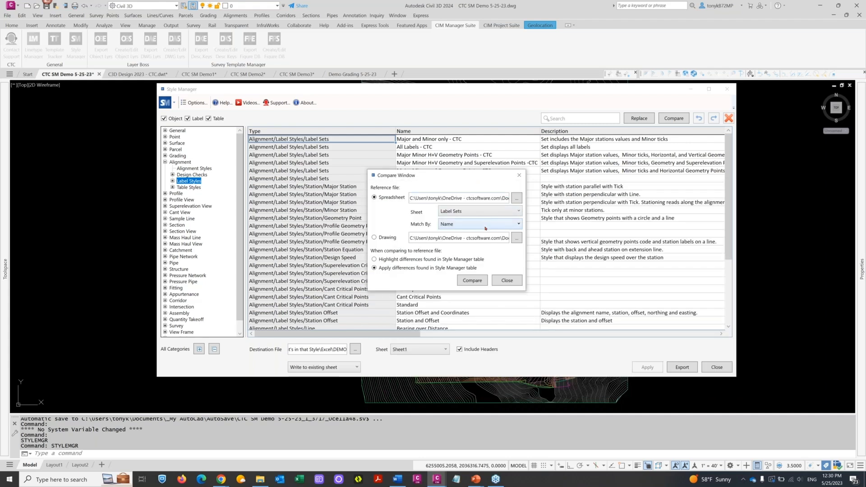
left_click(374, 259)
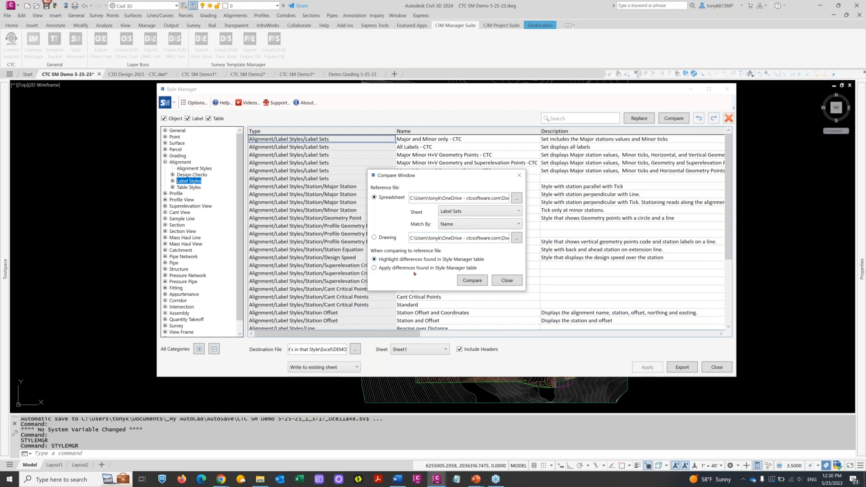
left_click(467, 280)
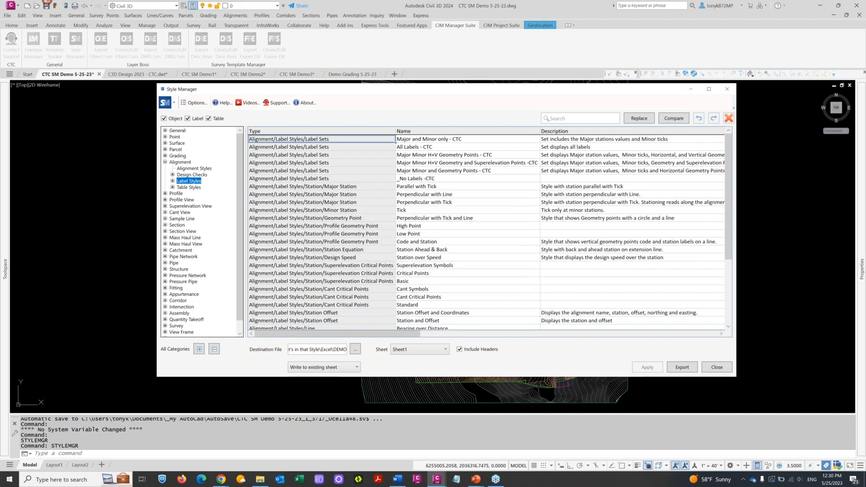
left_click(462, 253)
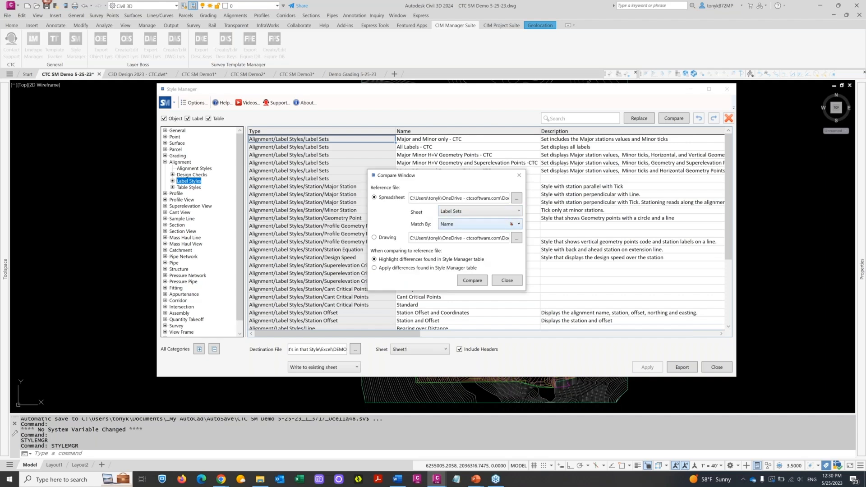
Repeat the comparison matched by Handle ID and highlight the differences in the Style Manager table
left_click(513, 226)
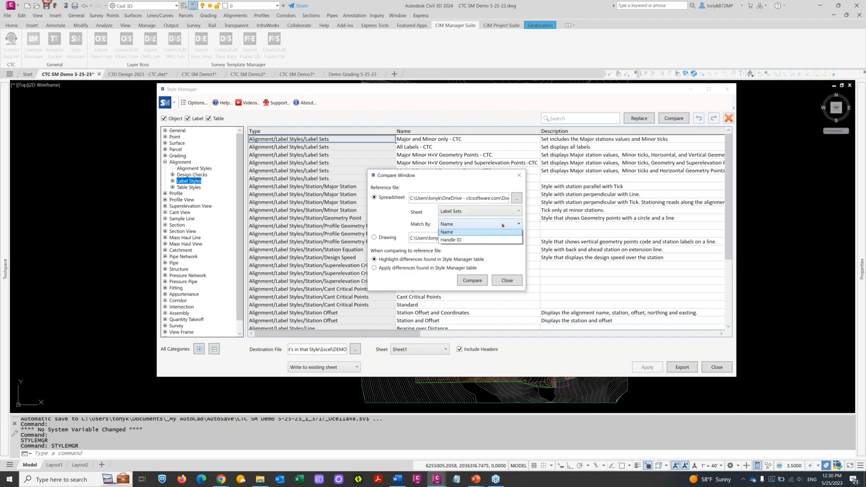
left_click(478, 238)
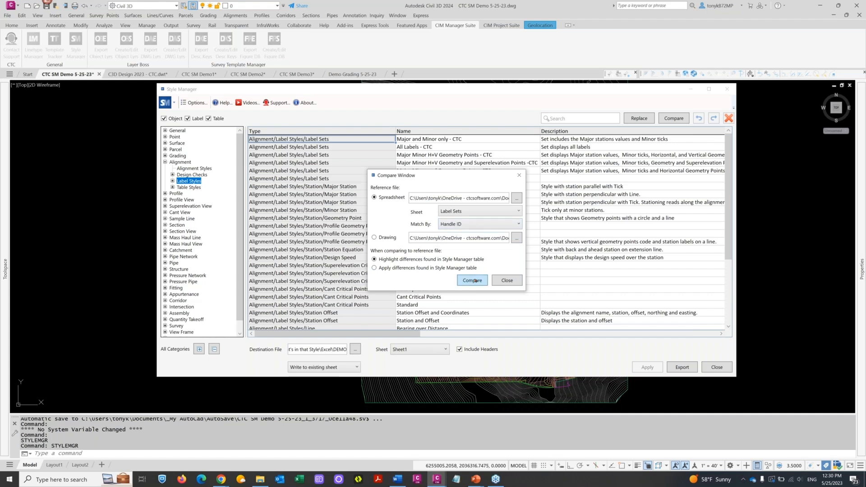
left_click(472, 280)
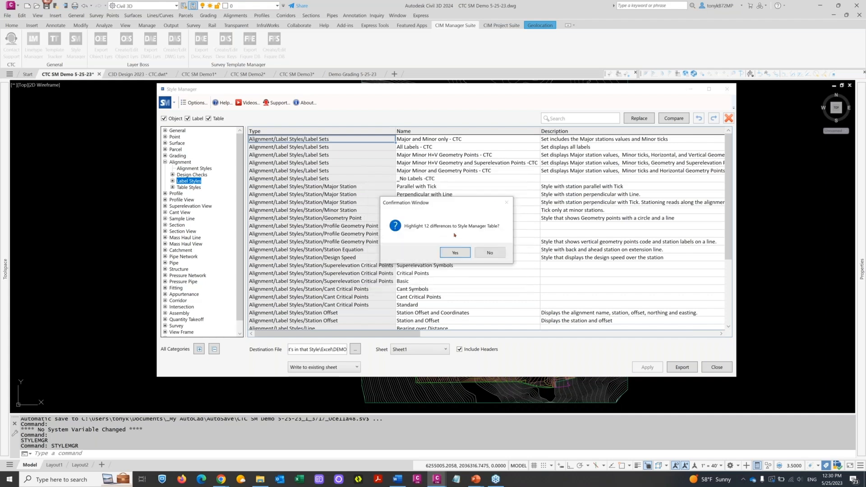
left_click_drag(424, 196, 391, 195)
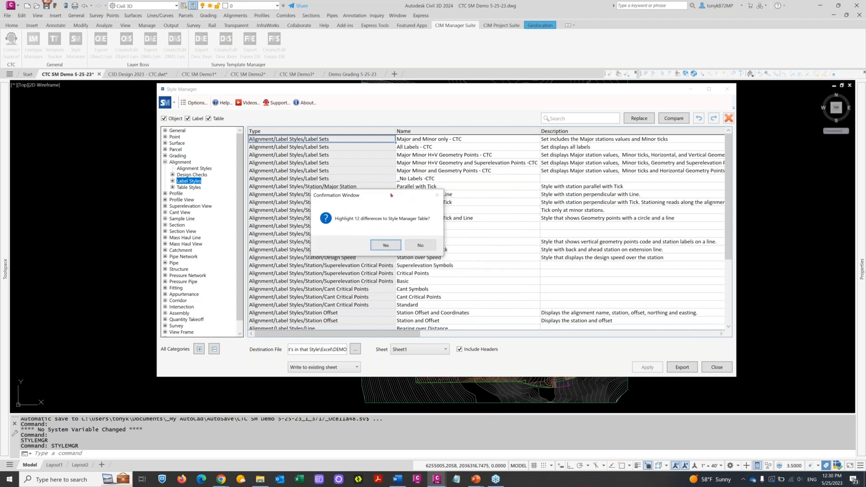
left_click(386, 245)
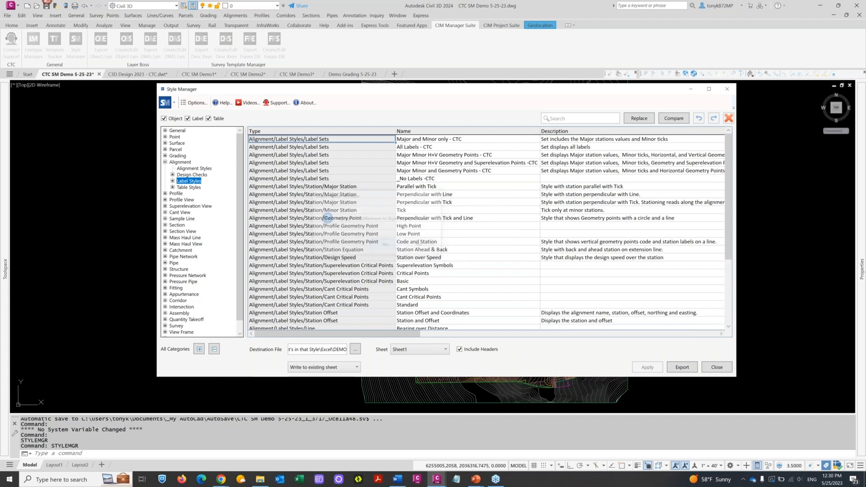
Check the highlighted Created By and Name cells, update all styles in the current drawing, and close the Style Manager
left_click(472, 336)
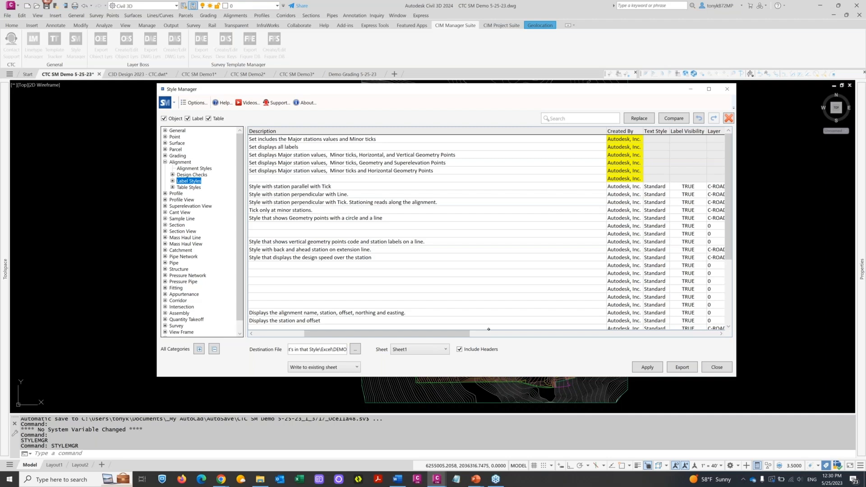
left_click_drag(436, 335, 382, 334)
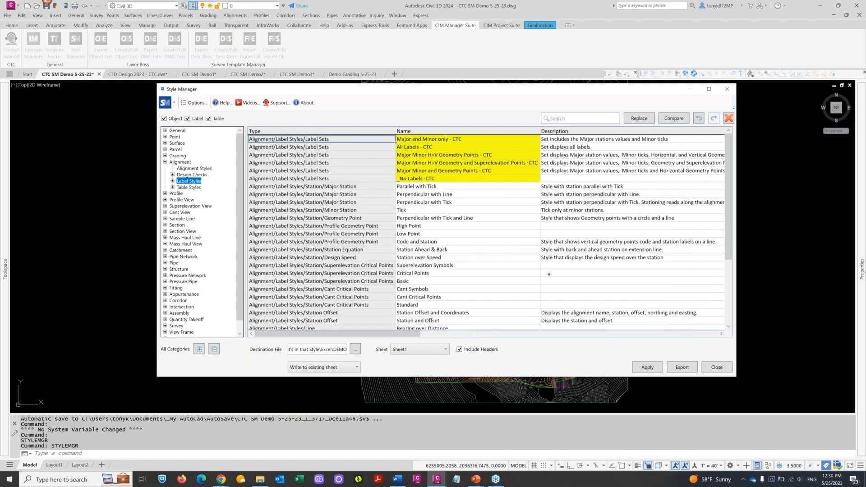
left_click(647, 368)
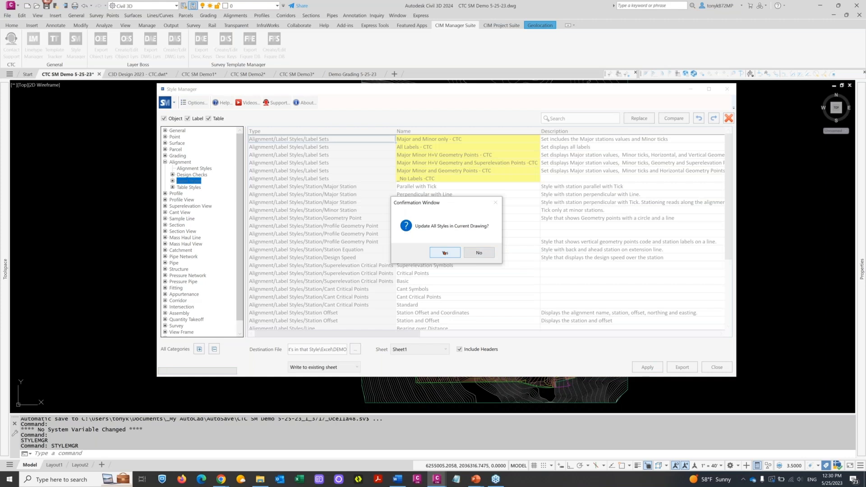
left_click(444, 253)
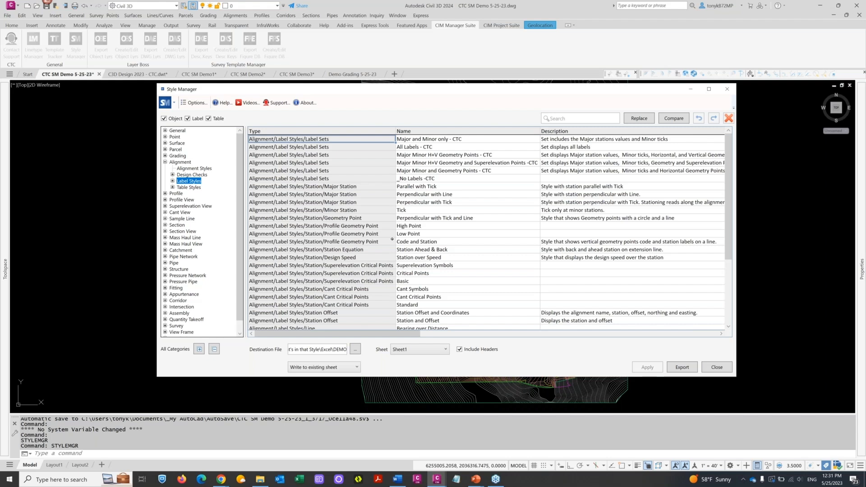
left_click(202, 168)
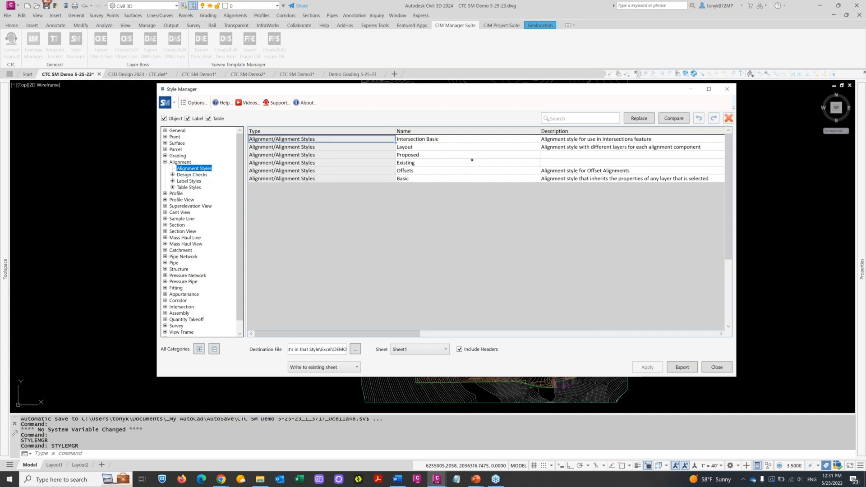
left_click(717, 368)
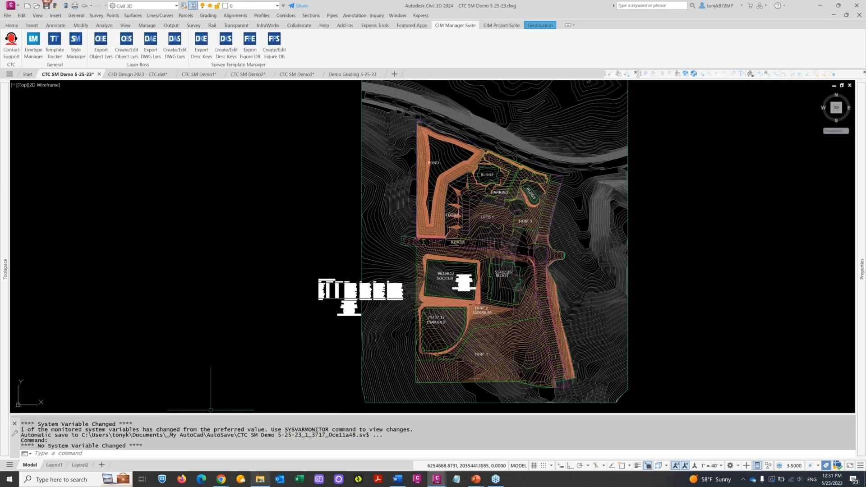
Reopen DEMO 5-25-23.xlsx from the Excel folder and display Sheet1
left_click(260, 479)
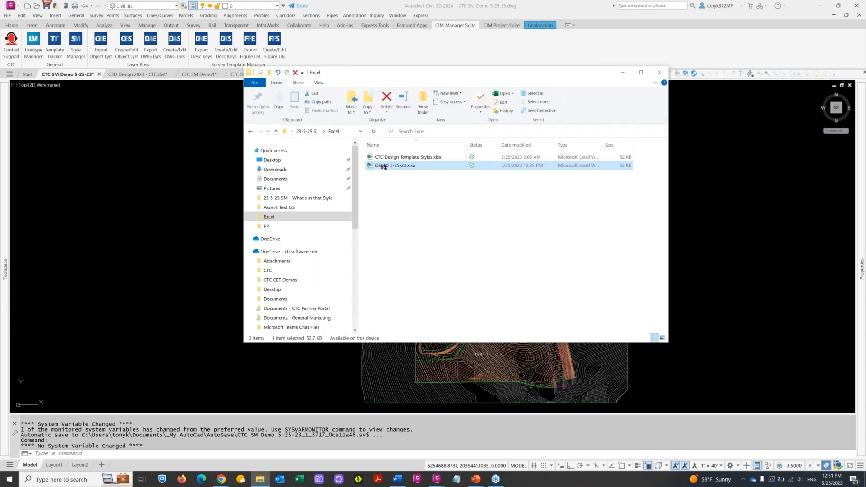
double_click(382, 166)
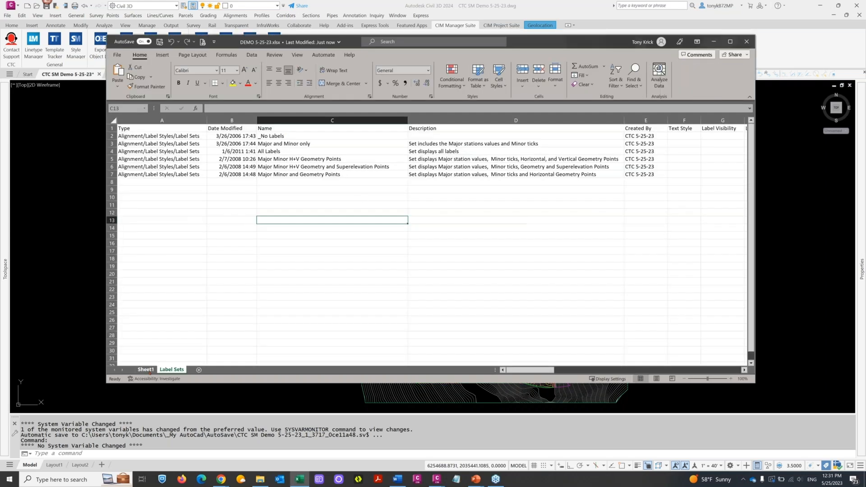
left_click(146, 370)
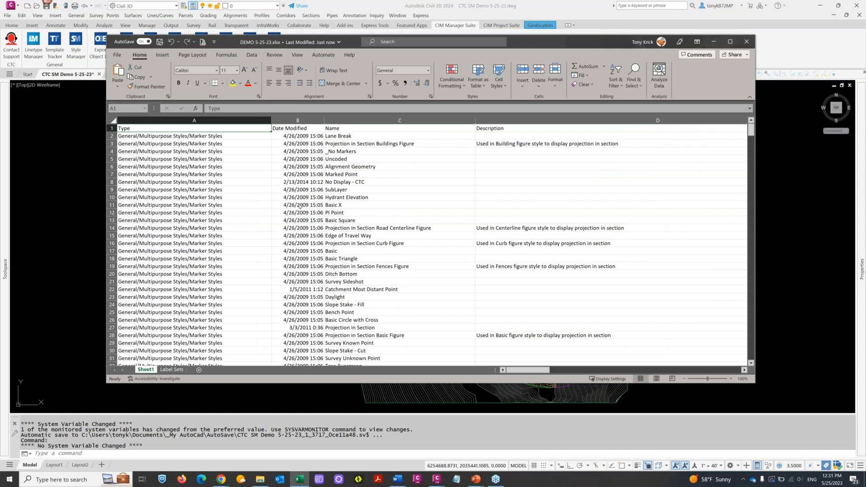
Look through the exported style rows and property columns in Sheet1, then close the workbook and minimise the folder window
scroll(296, 209, "down", 20)
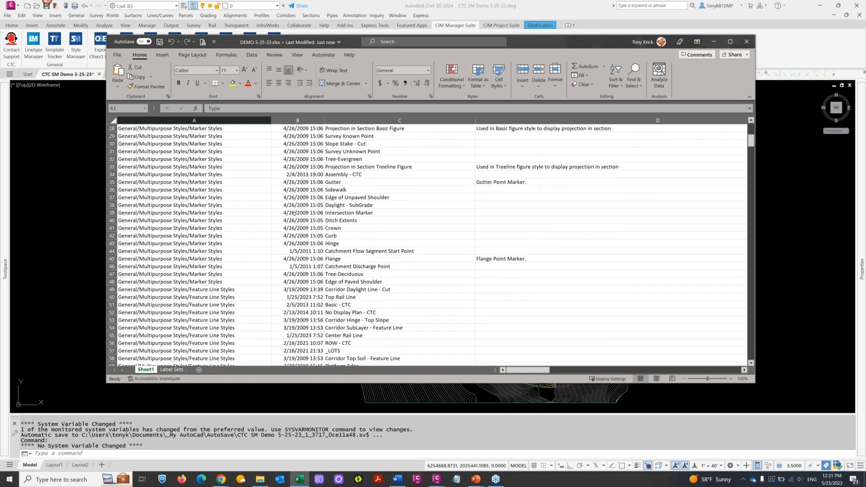
scroll(296, 214, "down", 18)
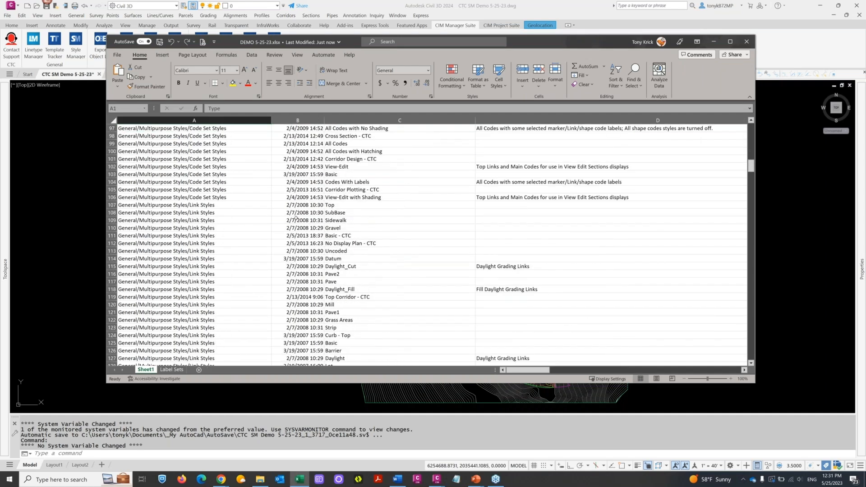
mouse_move(550, 368)
left_mouse_down()
mouse_move(604, 368)
mouse_move(541, 370)
left_mouse_up()
left_click(558, 361)
scroll(537, 298, "down", 20)
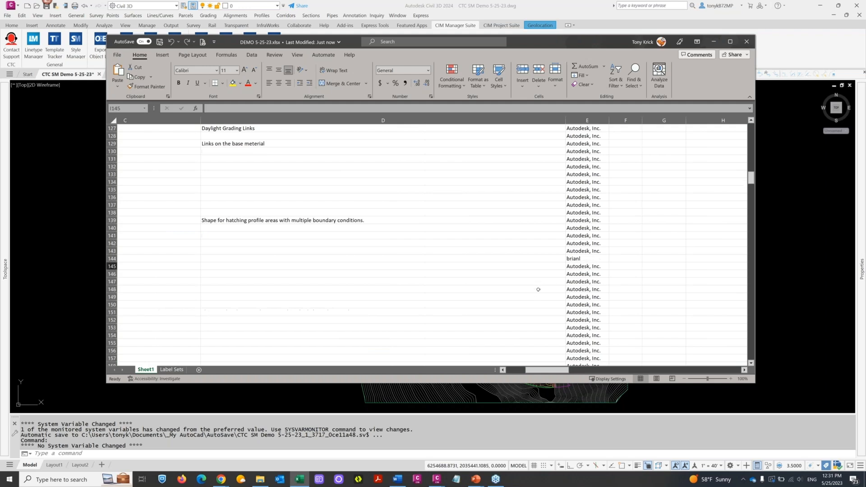
scroll(538, 286, "down", 4)
left_click_drag(549, 371, 570, 372)
scroll(531, 267, "down", 8)
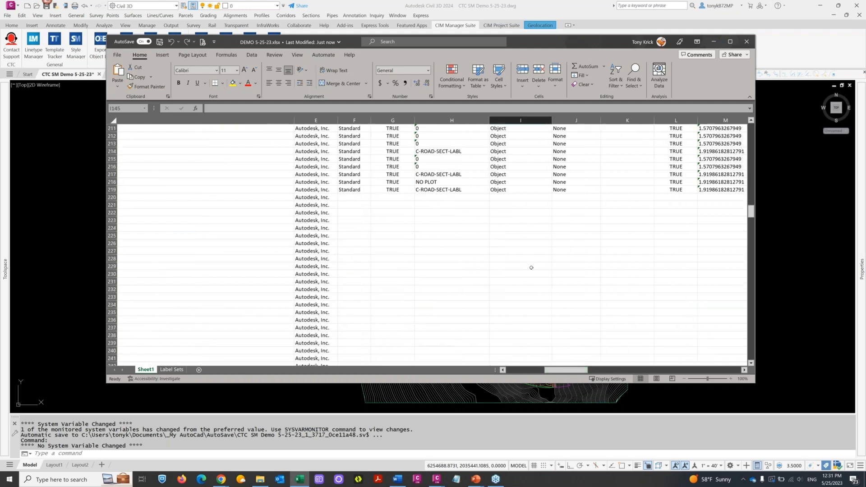
scroll(522, 275, "down", 8)
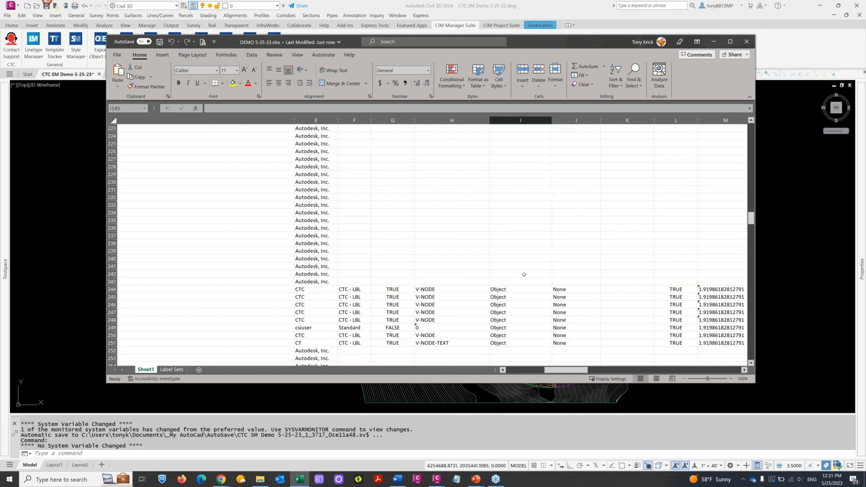
left_click_drag(553, 371, 524, 370)
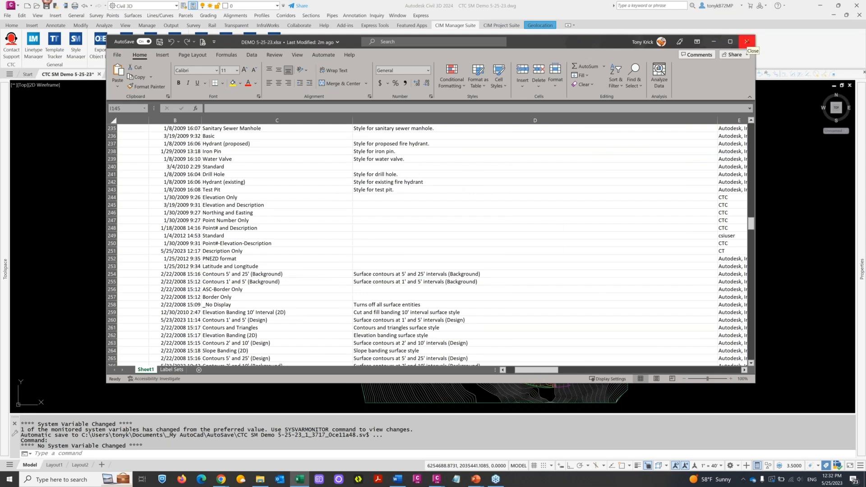
left_click(746, 42)
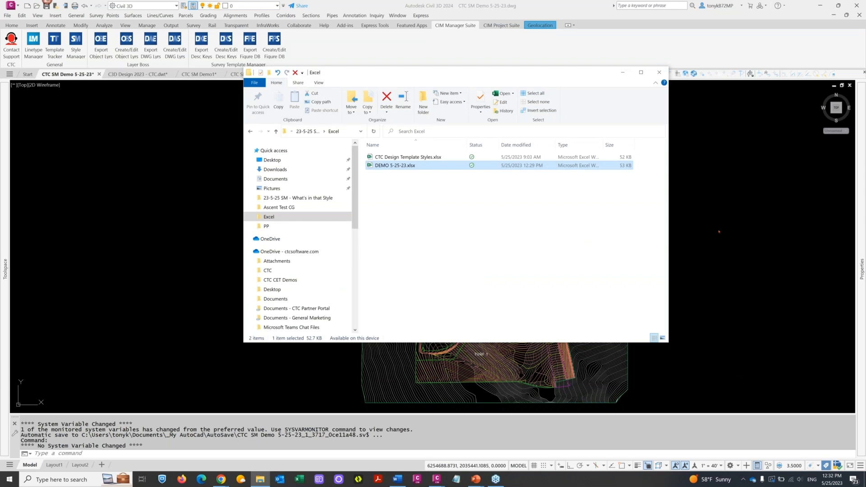
left_click(622, 73)
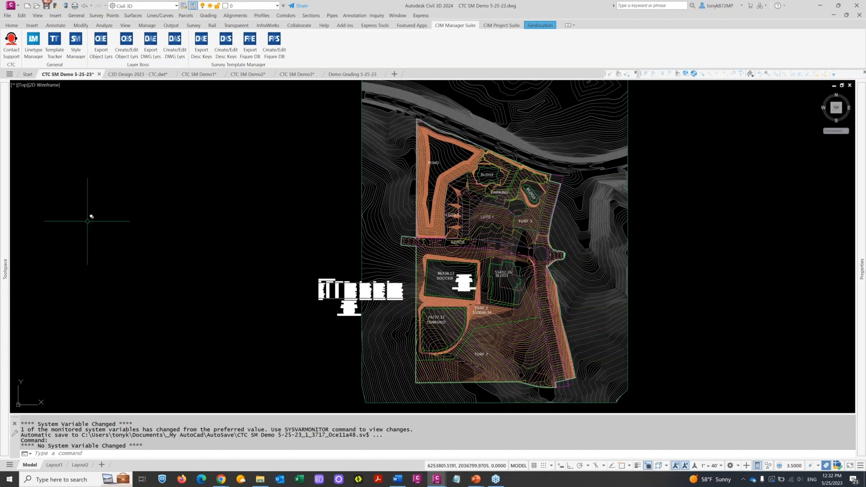
Reopen the Style Manager, expand all categories and select everything from General through Building Site Styles
key("Escape")
key("Escape")
key("Escape")
key("Escape")
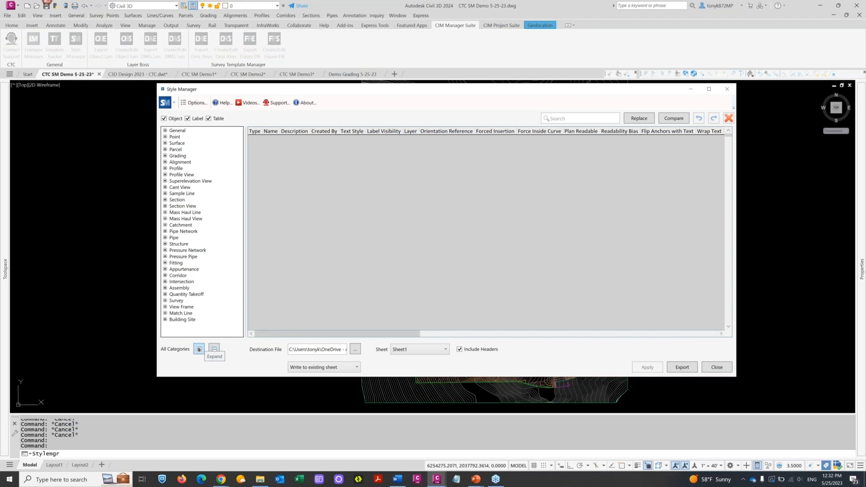
left_click(199, 349)
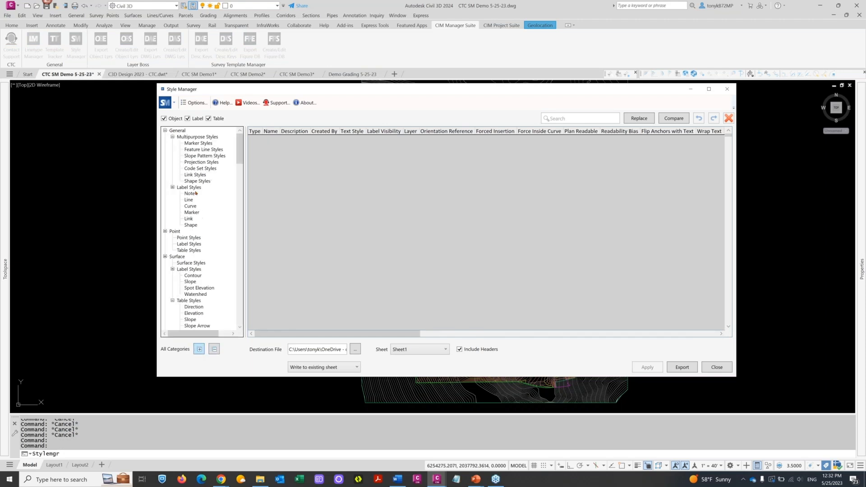
left_click(173, 131)
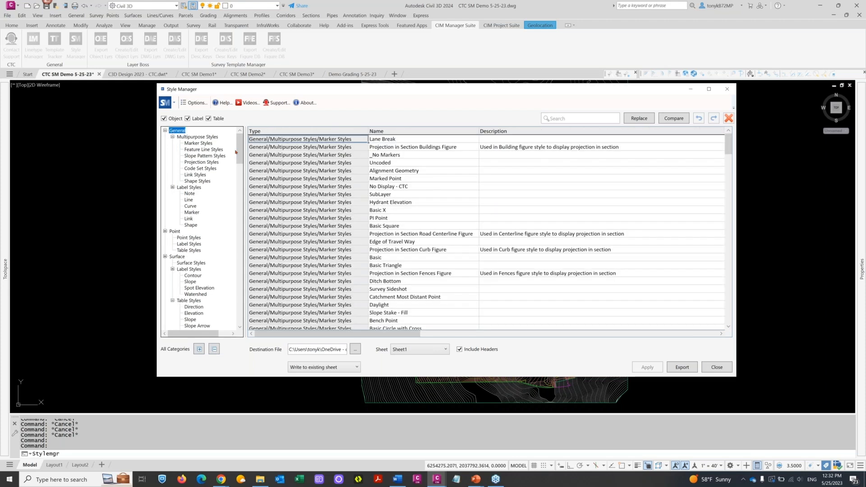
left_click_drag(239, 154, 250, 335)
left_click(189, 328, "shift")
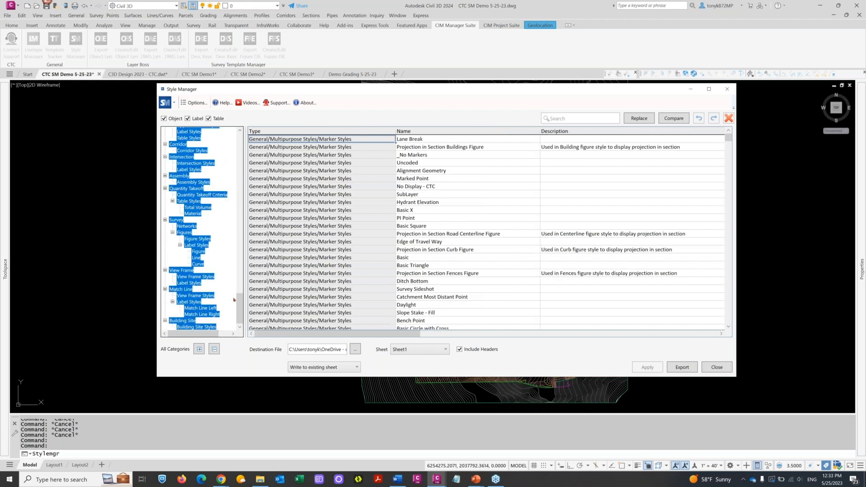
Compare the selected styles with Sheet1 of the reference spreadsheet, matching by Handle ID, and highlight the differences in the table
left_click(672, 120)
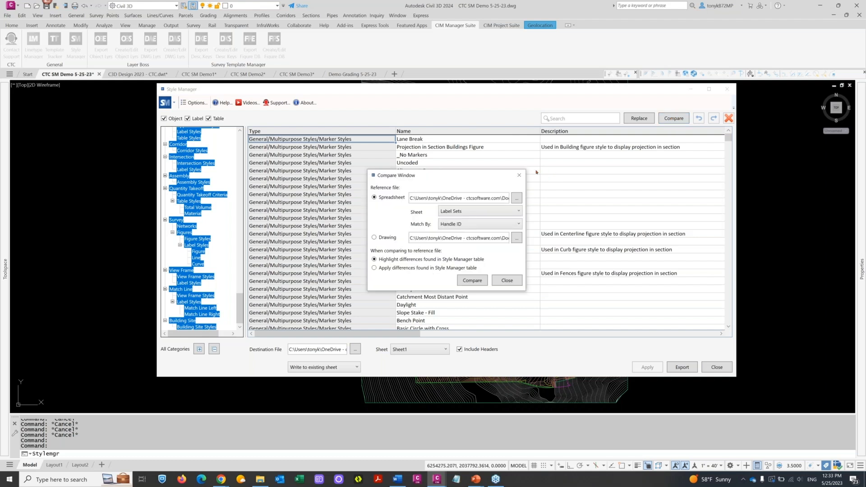
left_click(516, 199)
left_click(510, 239)
left_click(681, 388)
left_click(472, 281)
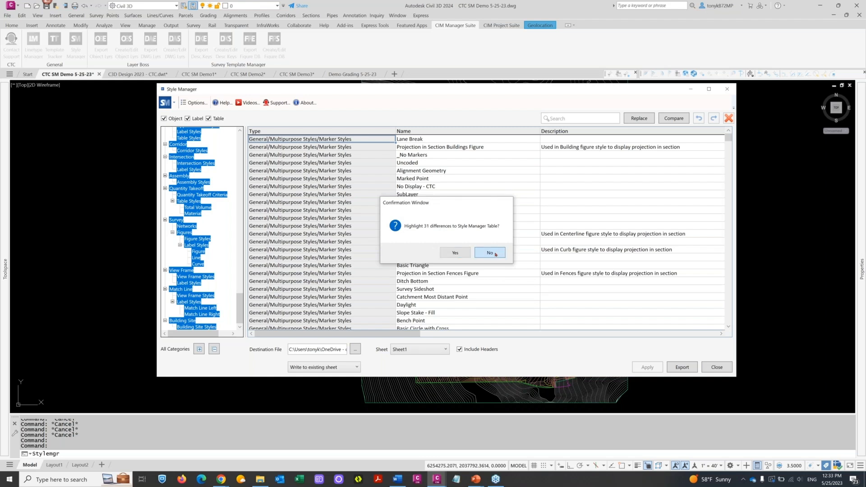
left_click(495, 255)
left_click(473, 280)
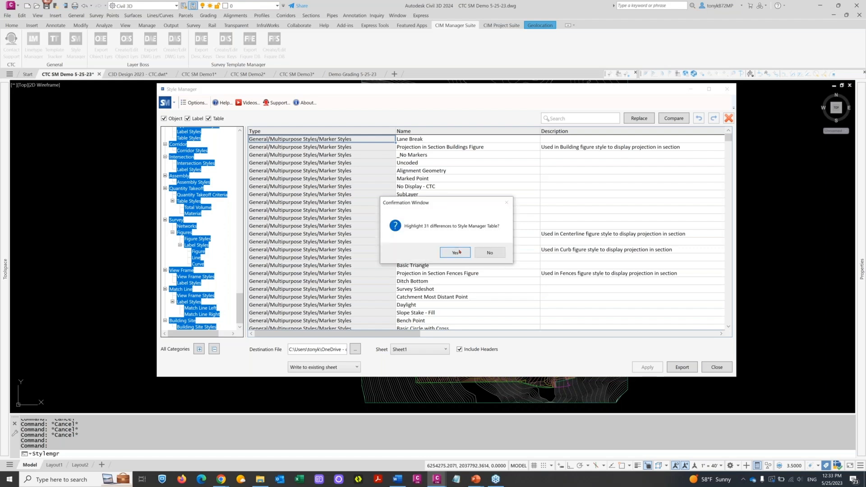
left_click(456, 253)
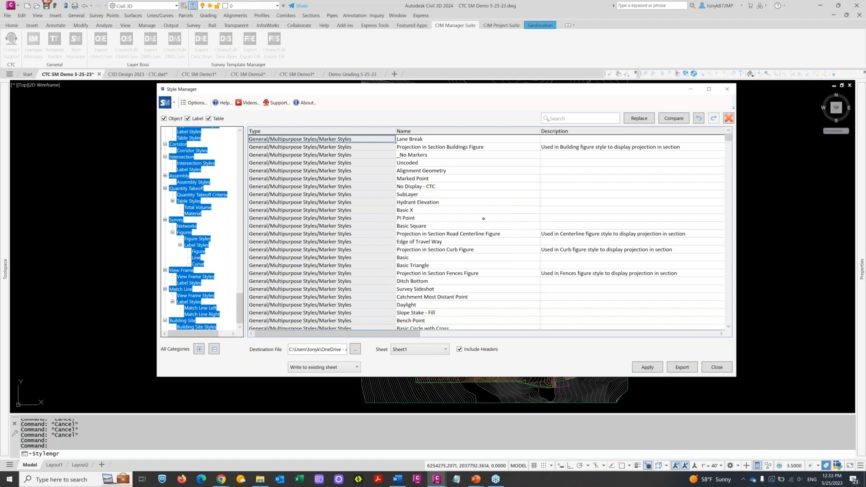
Enlarge the Style Manager and look through the rows of all style categories for highlighted difference cells
scroll(483, 220, "down", 3)
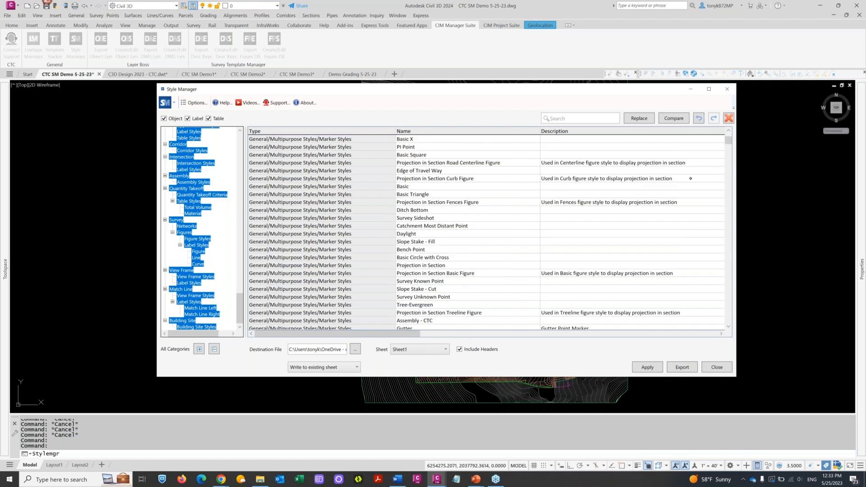
double_click(654, 93)
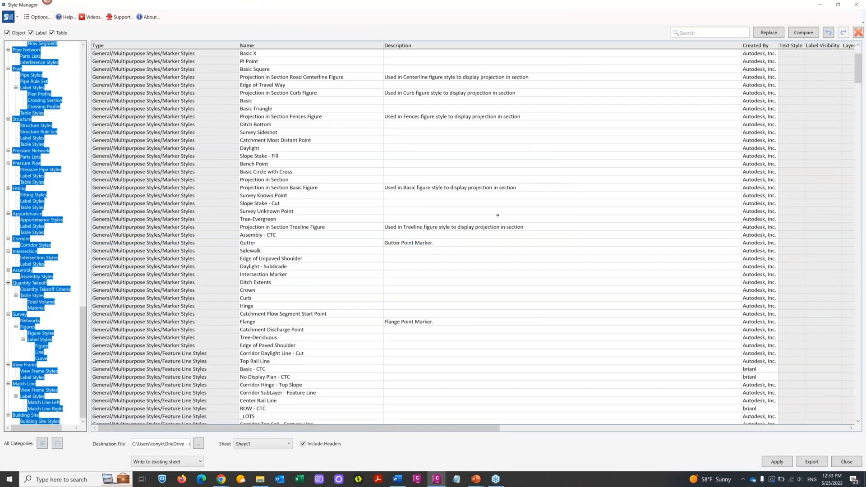
scroll(498, 215, "down", 4)
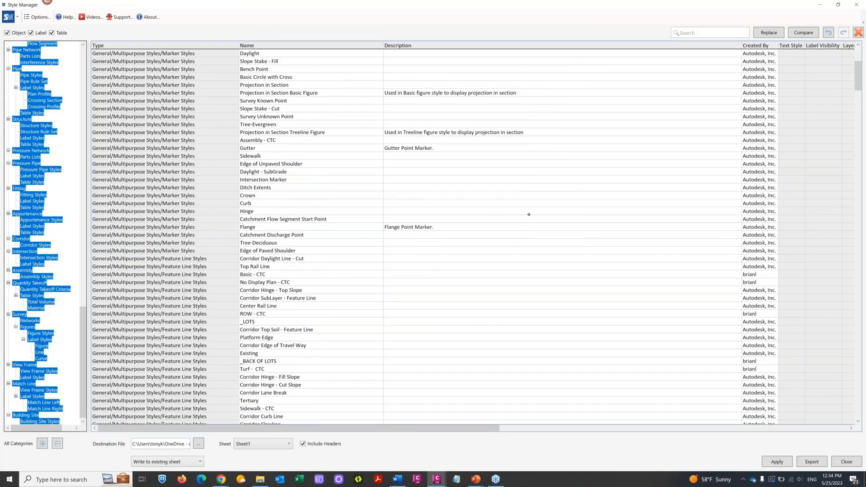
scroll(529, 214, "up", 3)
scroll(856, 53, "up", 4)
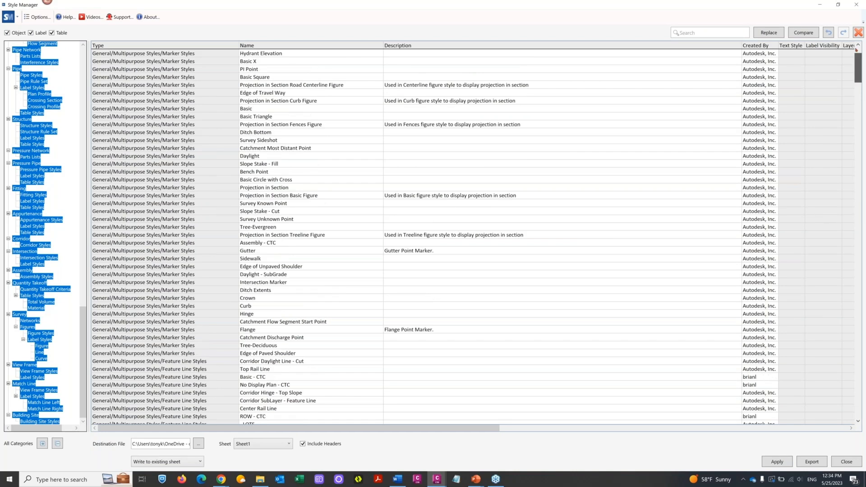
mouse_move(859, 69)
left_mouse_down()
mouse_move(860, 96)
mouse_move(859, 76)
left_mouse_up()
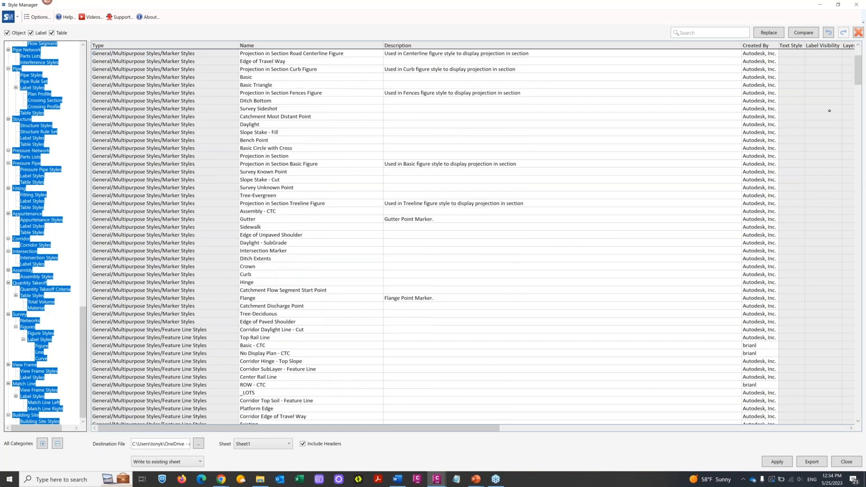
scroll(860, 97, "down", 1)
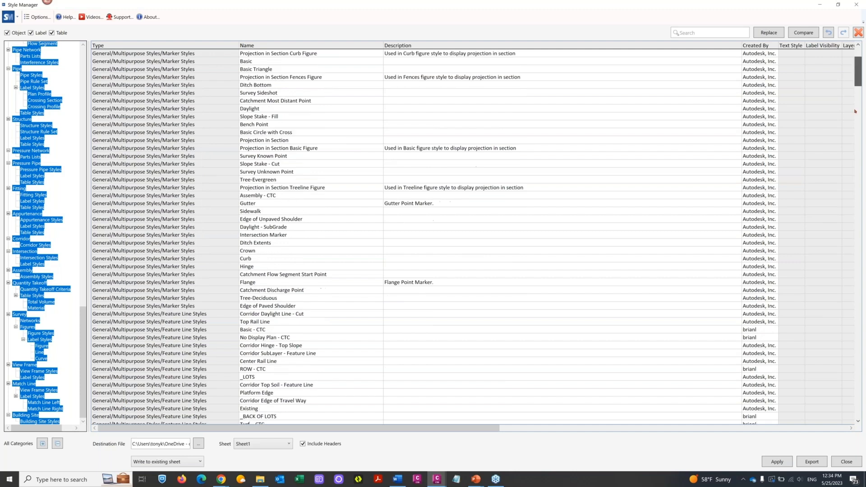
scroll(854, 111, "down", 20)
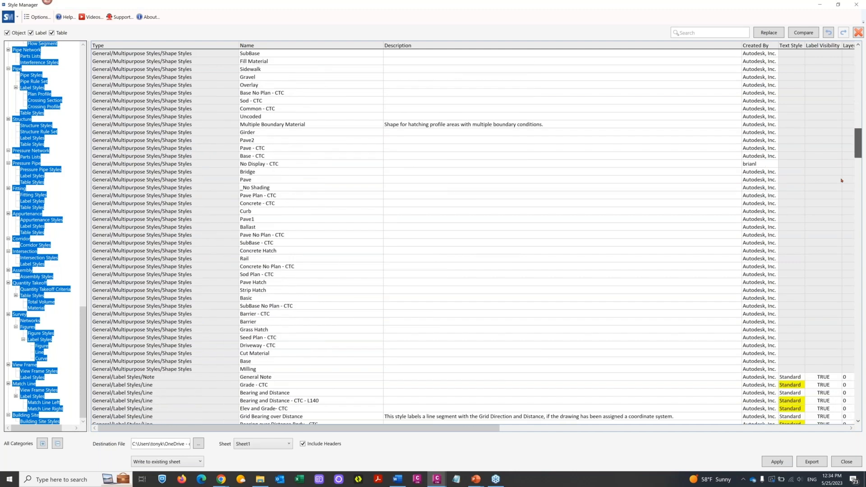
scroll(840, 184, "down", 4)
scroll(786, 209, "up", 7)
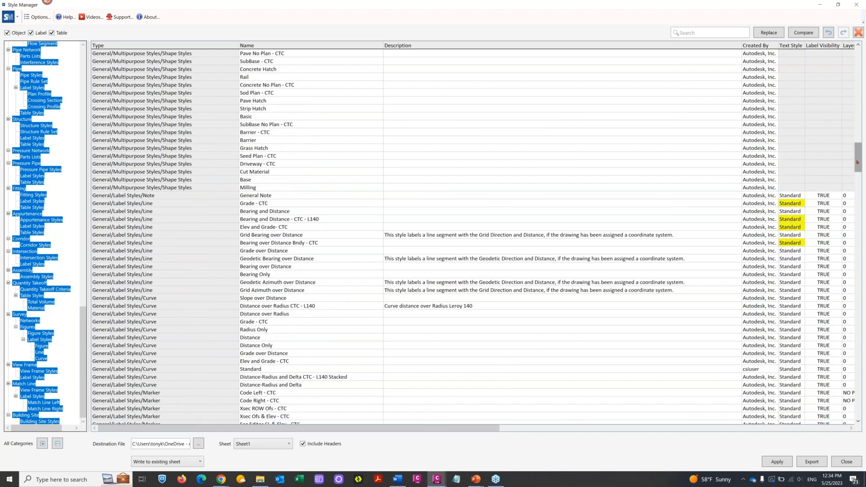
mouse_move(858, 169)
left_mouse_down()
mouse_move(857, 415)
mouse_move(852, 62)
mouse_move(857, 177)
left_mouse_up()
left_click(860, 120)
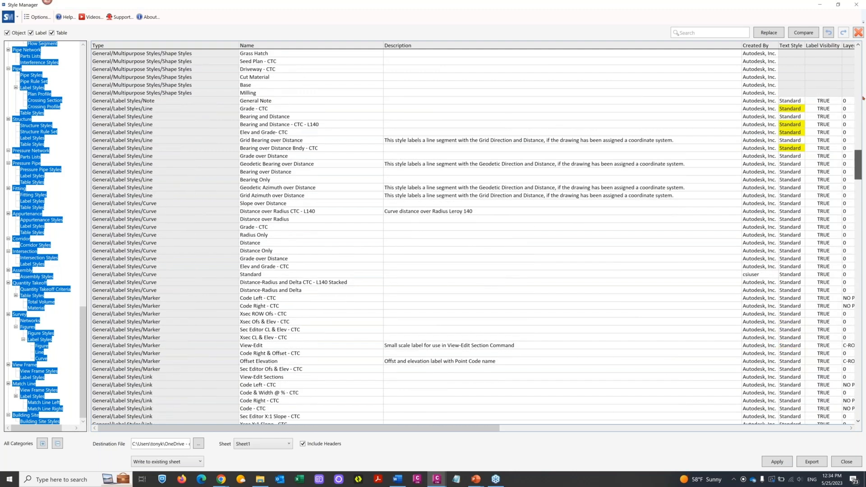
left_click(860, 59)
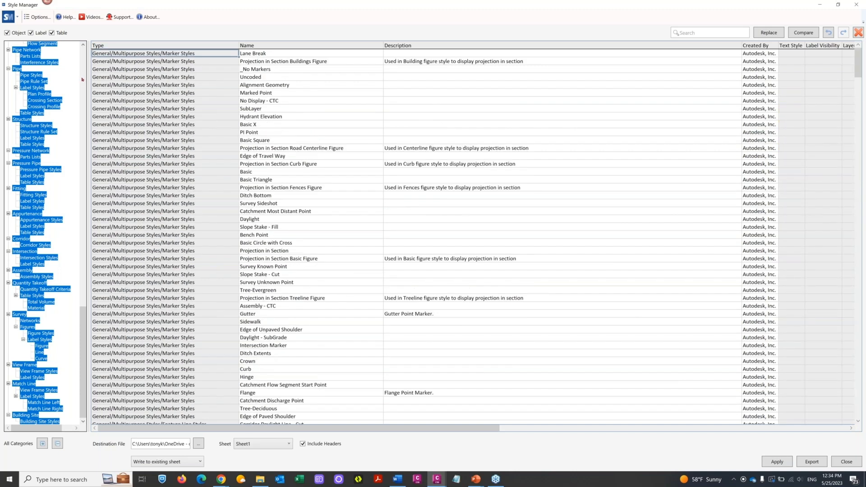
Display only the General category and examine the highlighted Text Style cells of its label styles
left_click(15, 51)
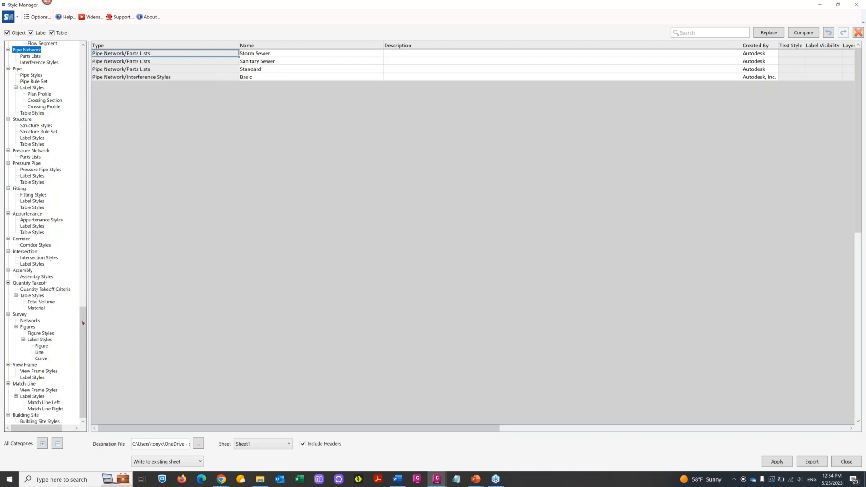
left_click_drag(81, 320, 77, 96)
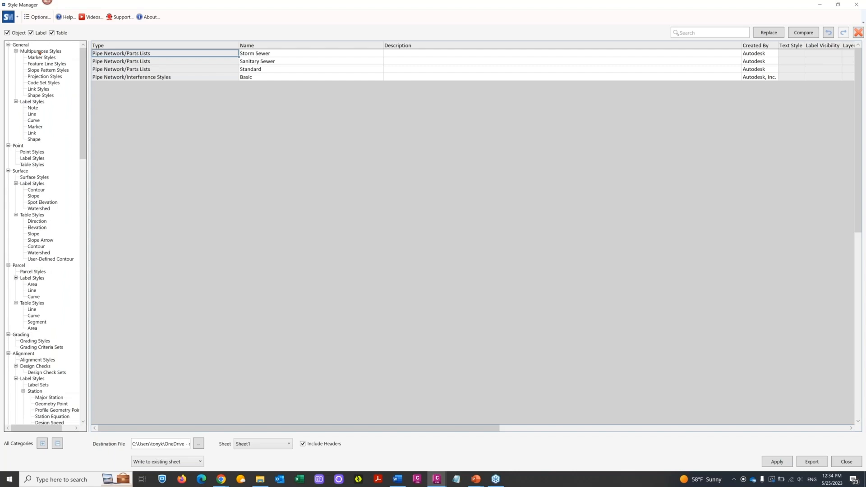
left_click(20, 44)
scroll(462, 223, "down", 3)
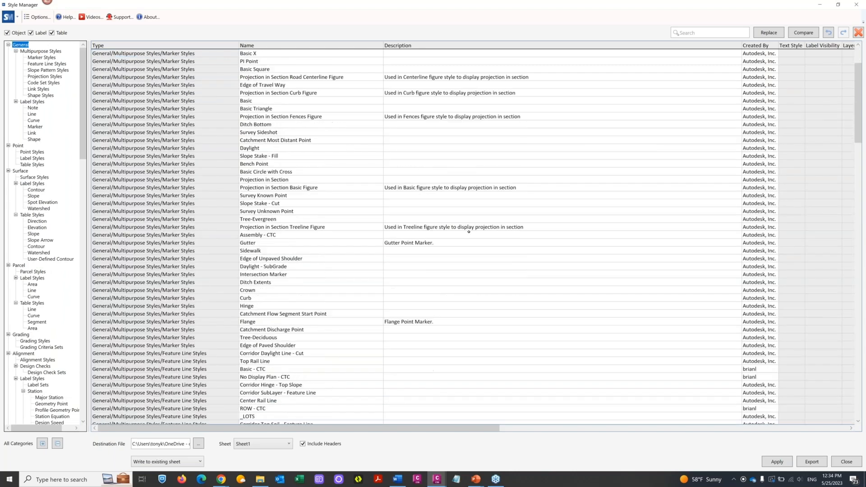
scroll(468, 232, "down", 20)
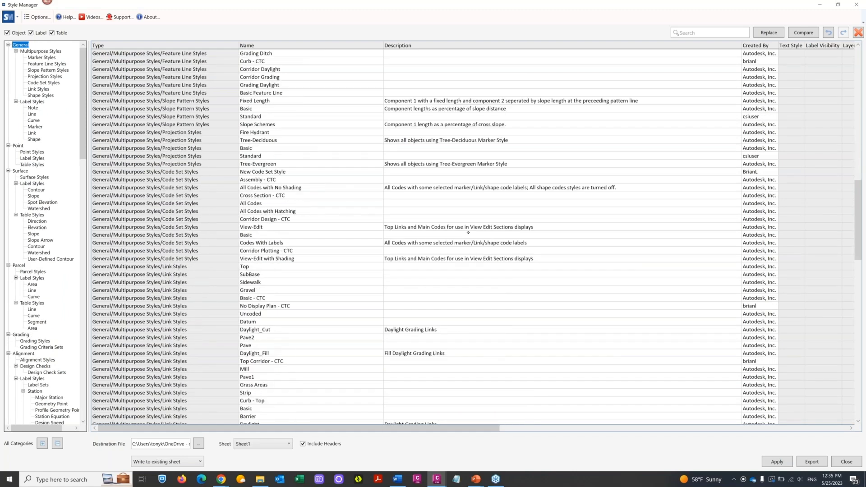
scroll(468, 233, "down", 2)
scroll(403, 206, "down", 4)
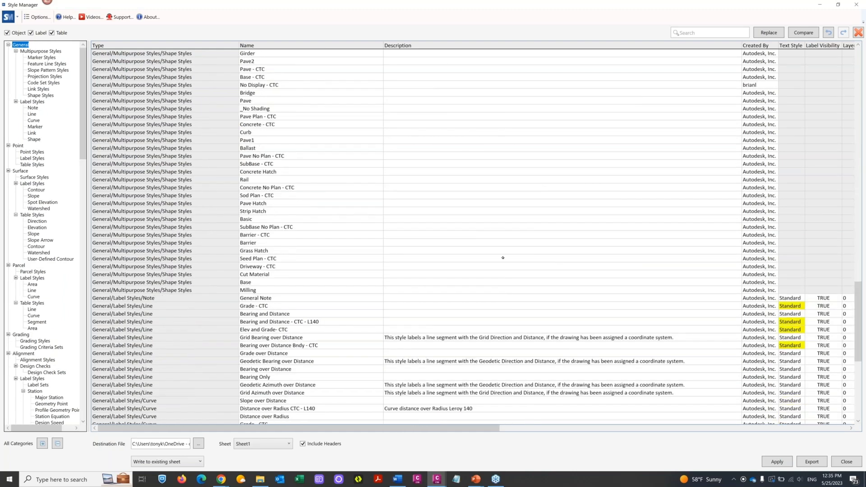
scroll(504, 255, "down", 2)
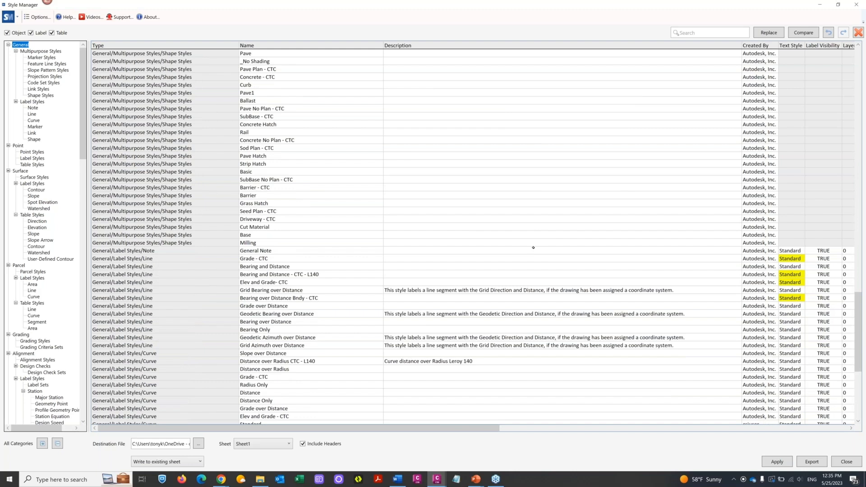
double_click(722, 8)
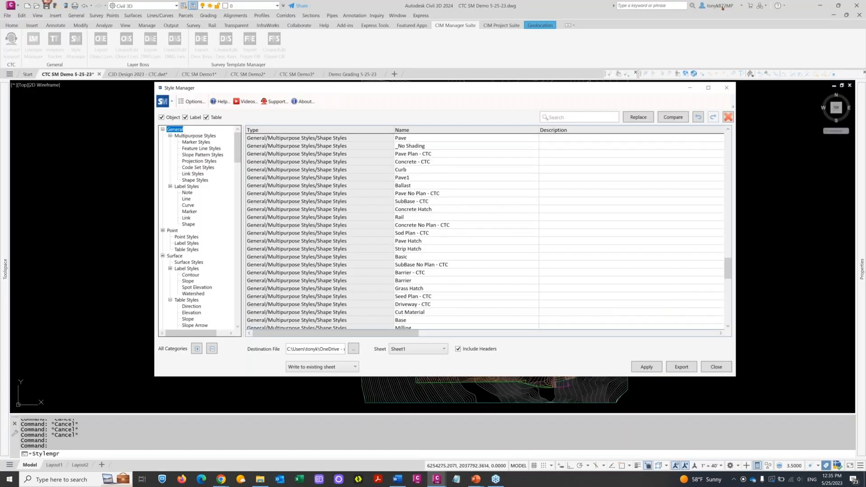
left_click(675, 118)
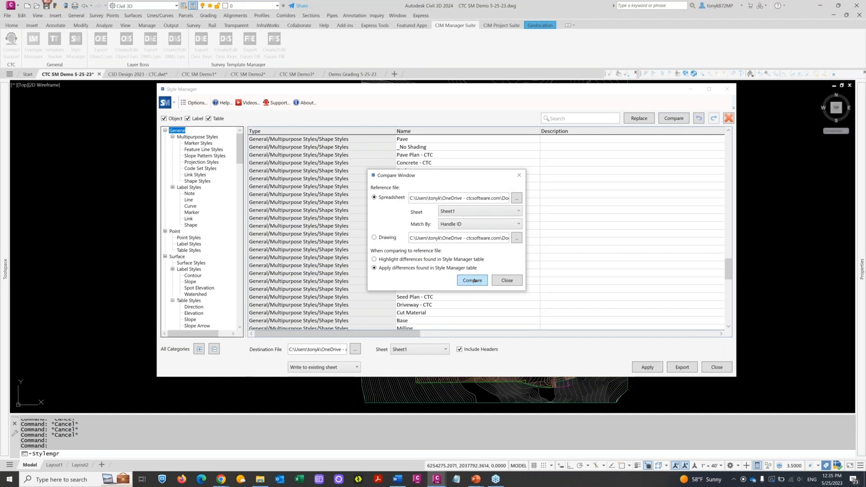
left_click(473, 280)
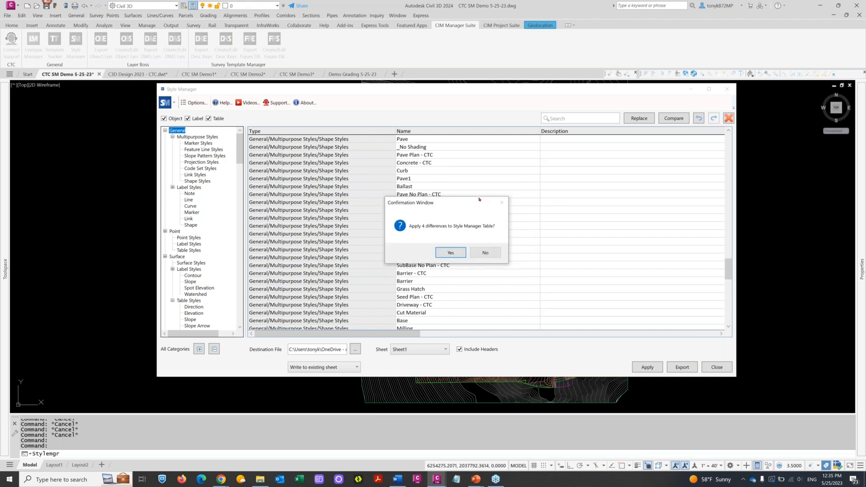
left_click(489, 252)
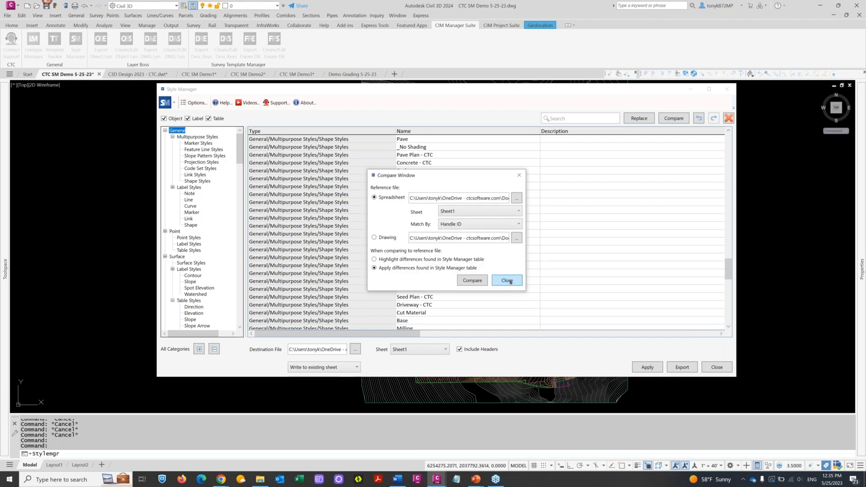
left_click(507, 280)
Select all style categories, apply the differences from Sheet1 matched by Handle ID, and update all styles in the current drawing
left_click_drag(239, 146, 247, 333)
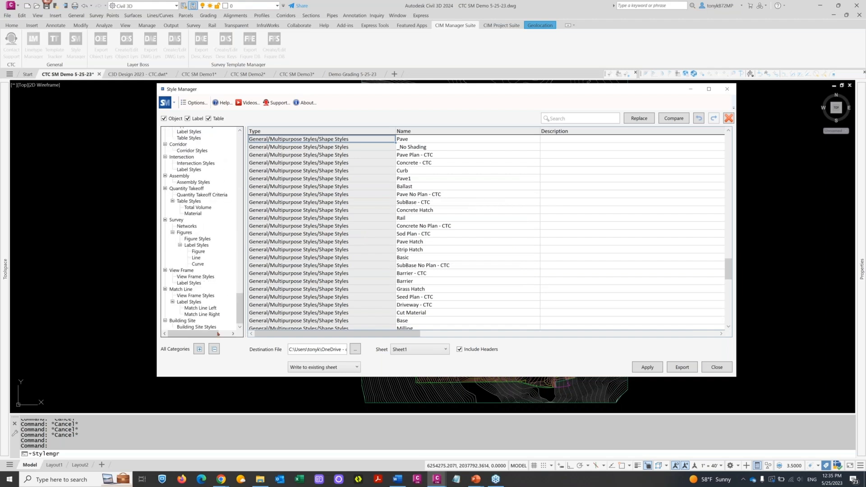
left_click(199, 349)
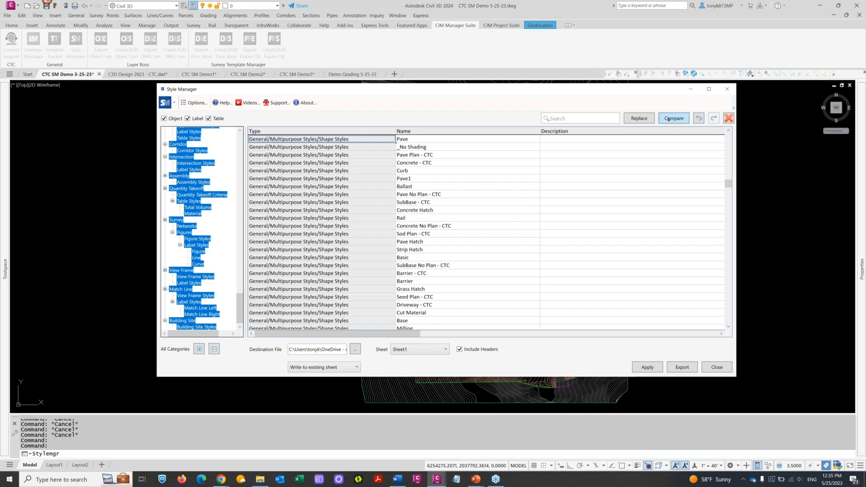
left_click(669, 118)
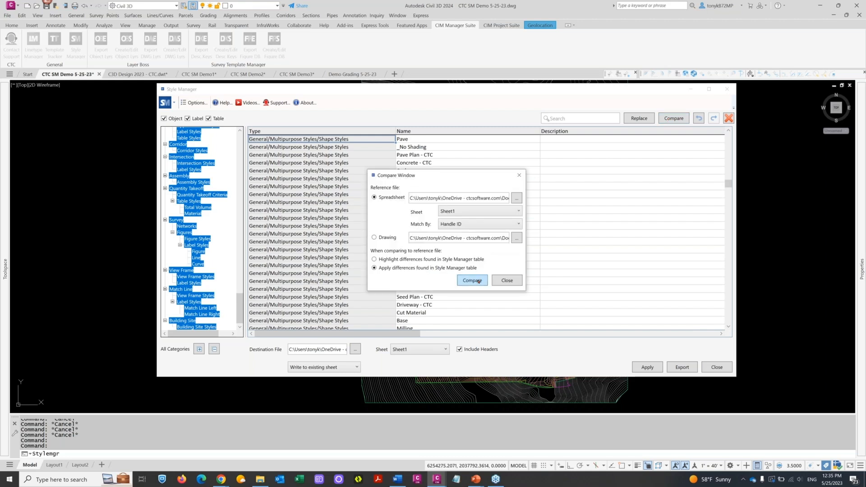
left_click(478, 281)
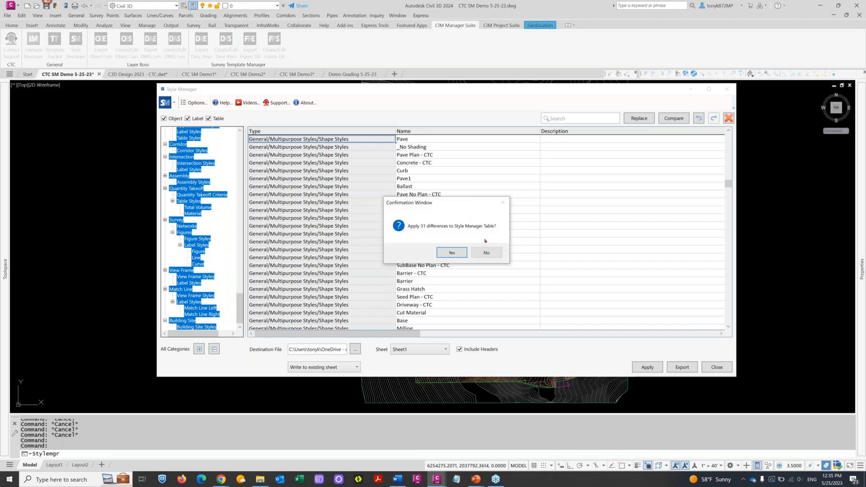
left_click(450, 253)
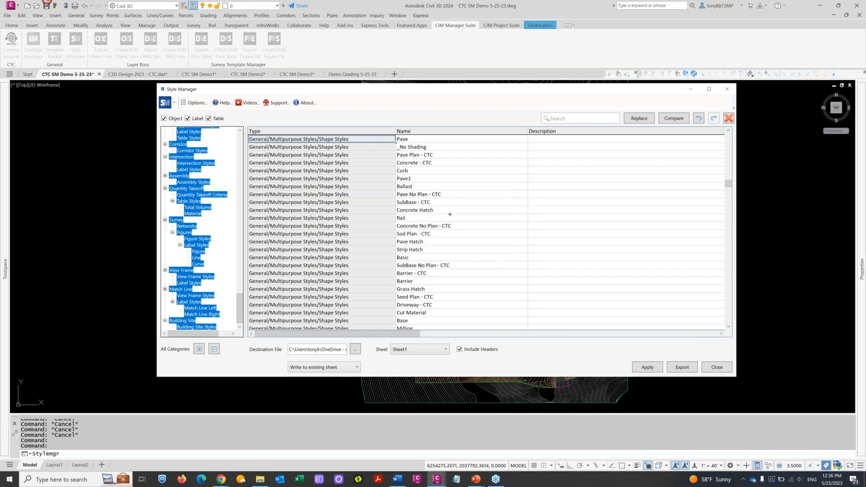
left_click(648, 368)
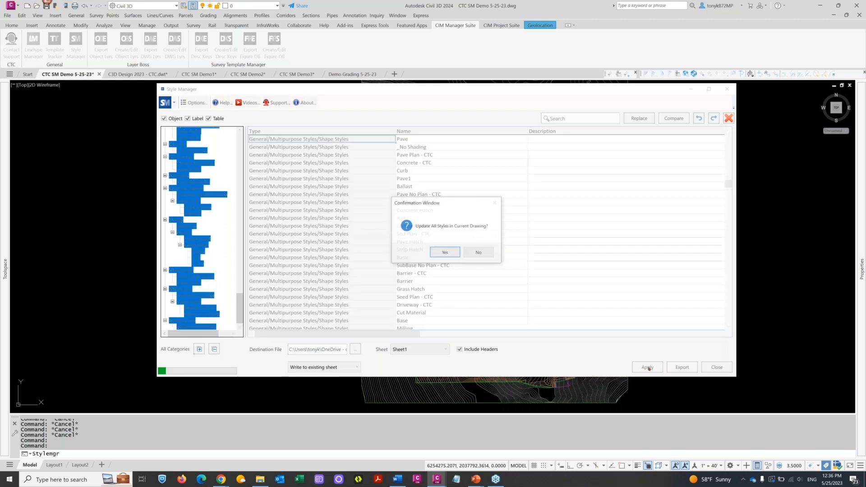
left_click(446, 253)
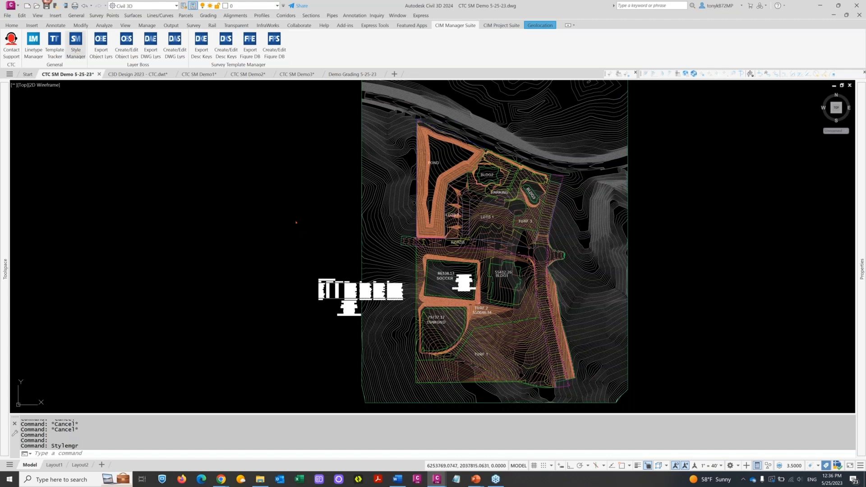
Reopen the Style Manager, select all categories from General through Building Site, and search the styles for "BASI"
left_click(75, 43)
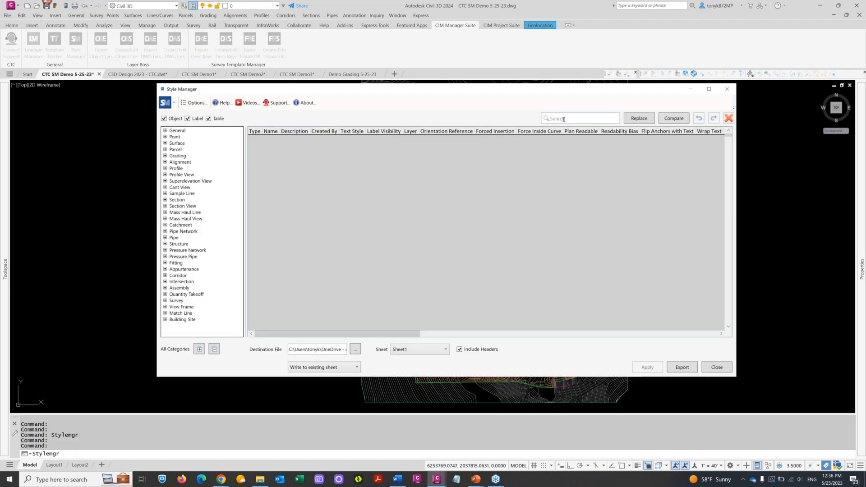
left_click(173, 131)
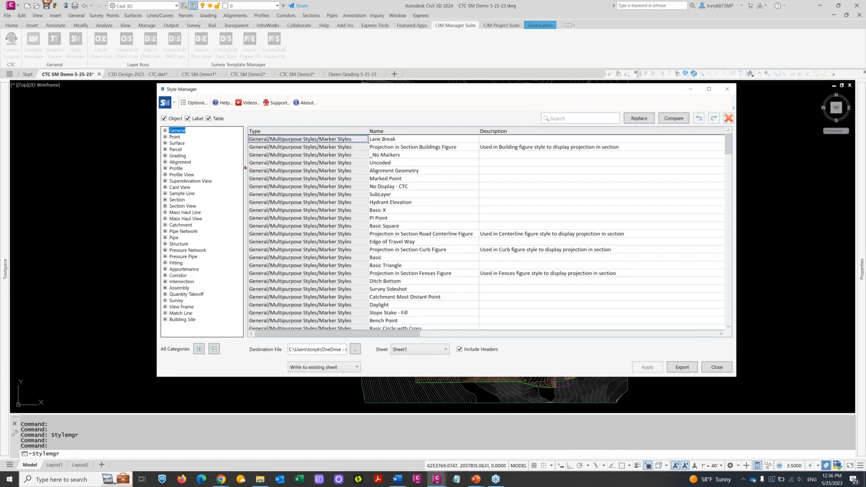
left_click(183, 320, "shift")
left_click(576, 118)
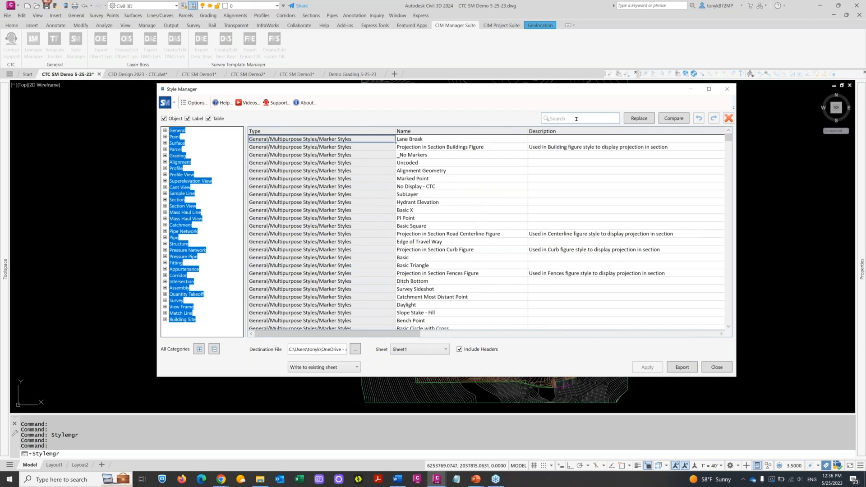
type("BASI")
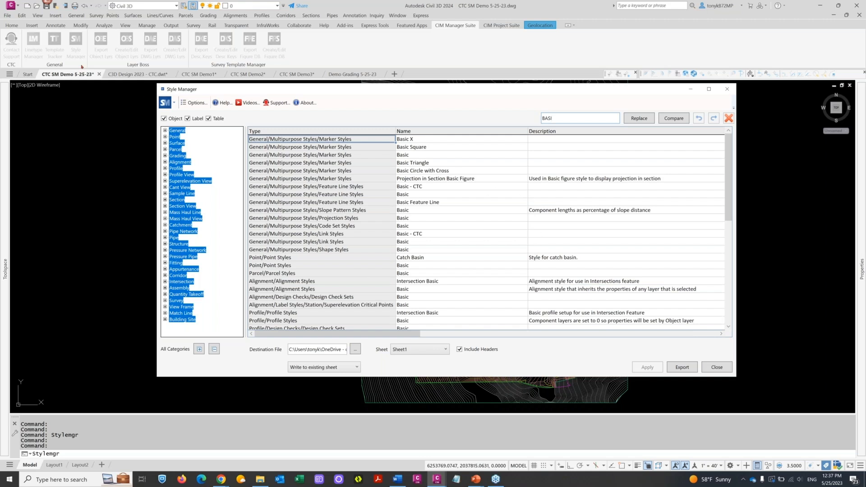
Close the Style Manager and switch to the PowerPoint slide show of Manager Suite Template.pptx
left_click(713, 368)
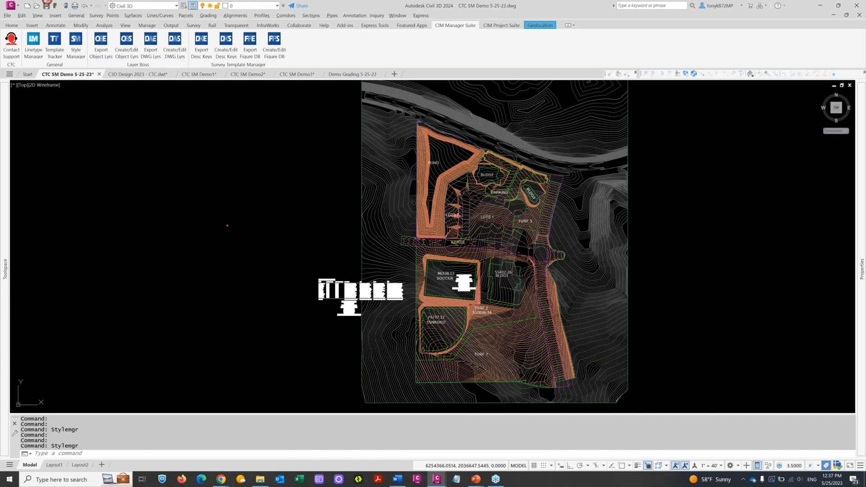
key("alt+Tab")
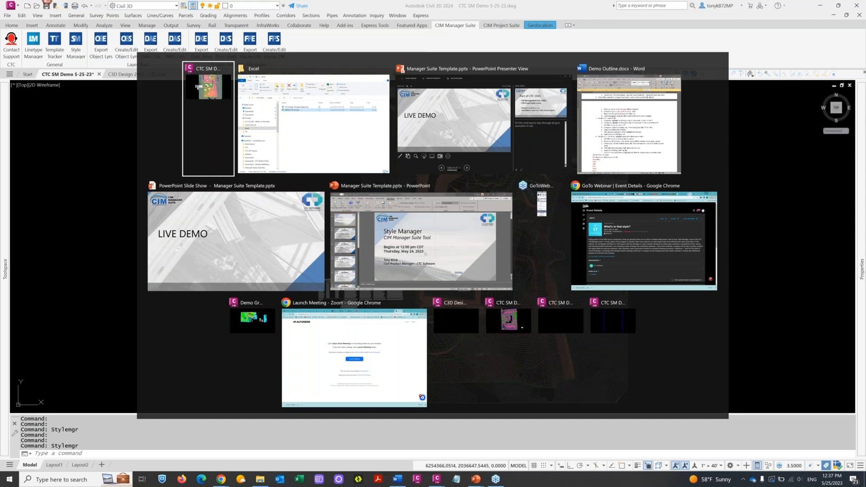
left_click(425, 255)
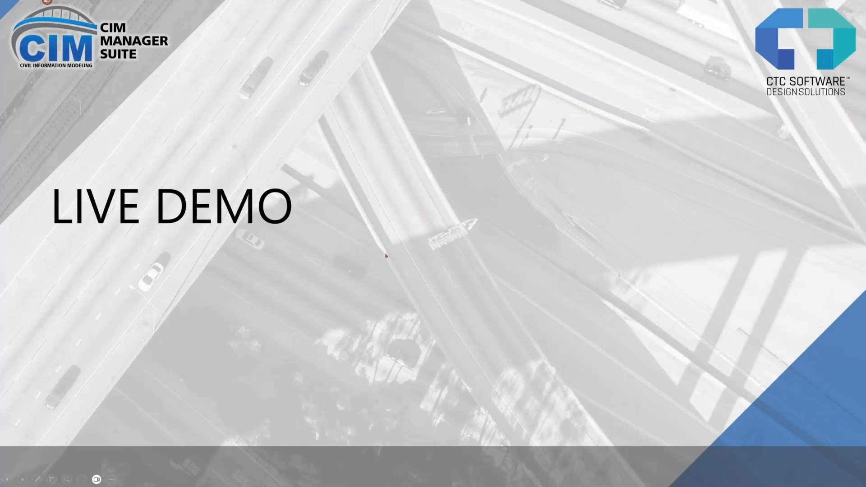